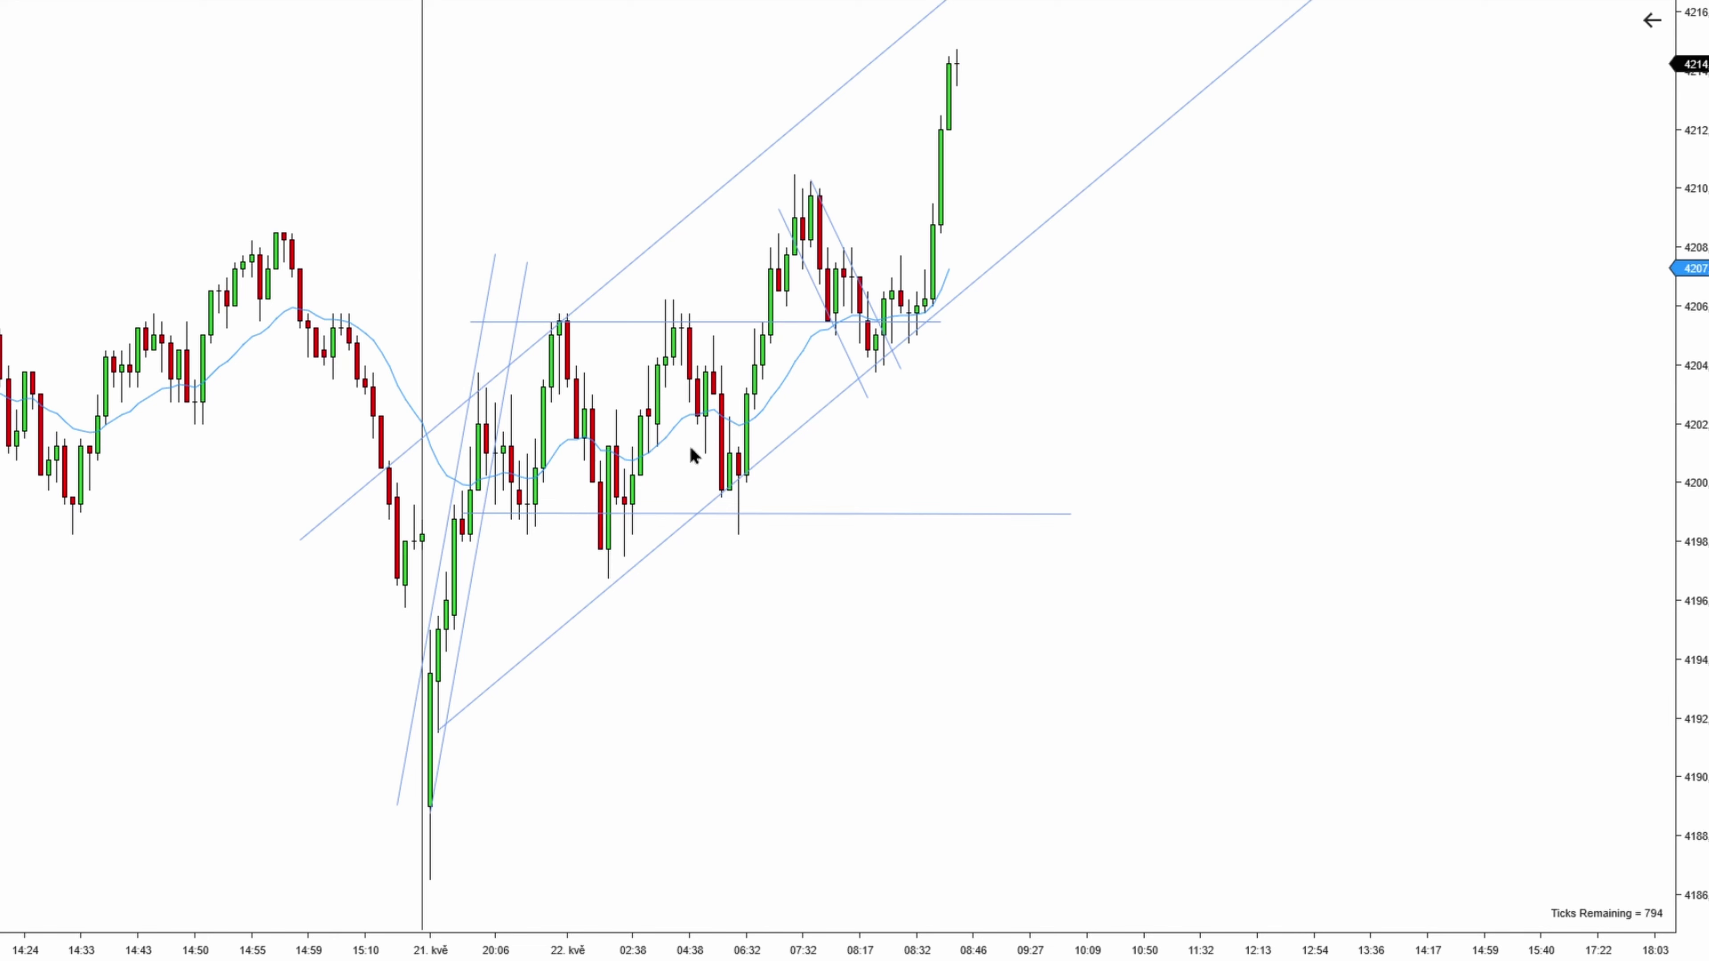
Pan left toward the latest bars and fit the descending trend line onto the 08:44 drop
scroll(1160, 325, down, 1)
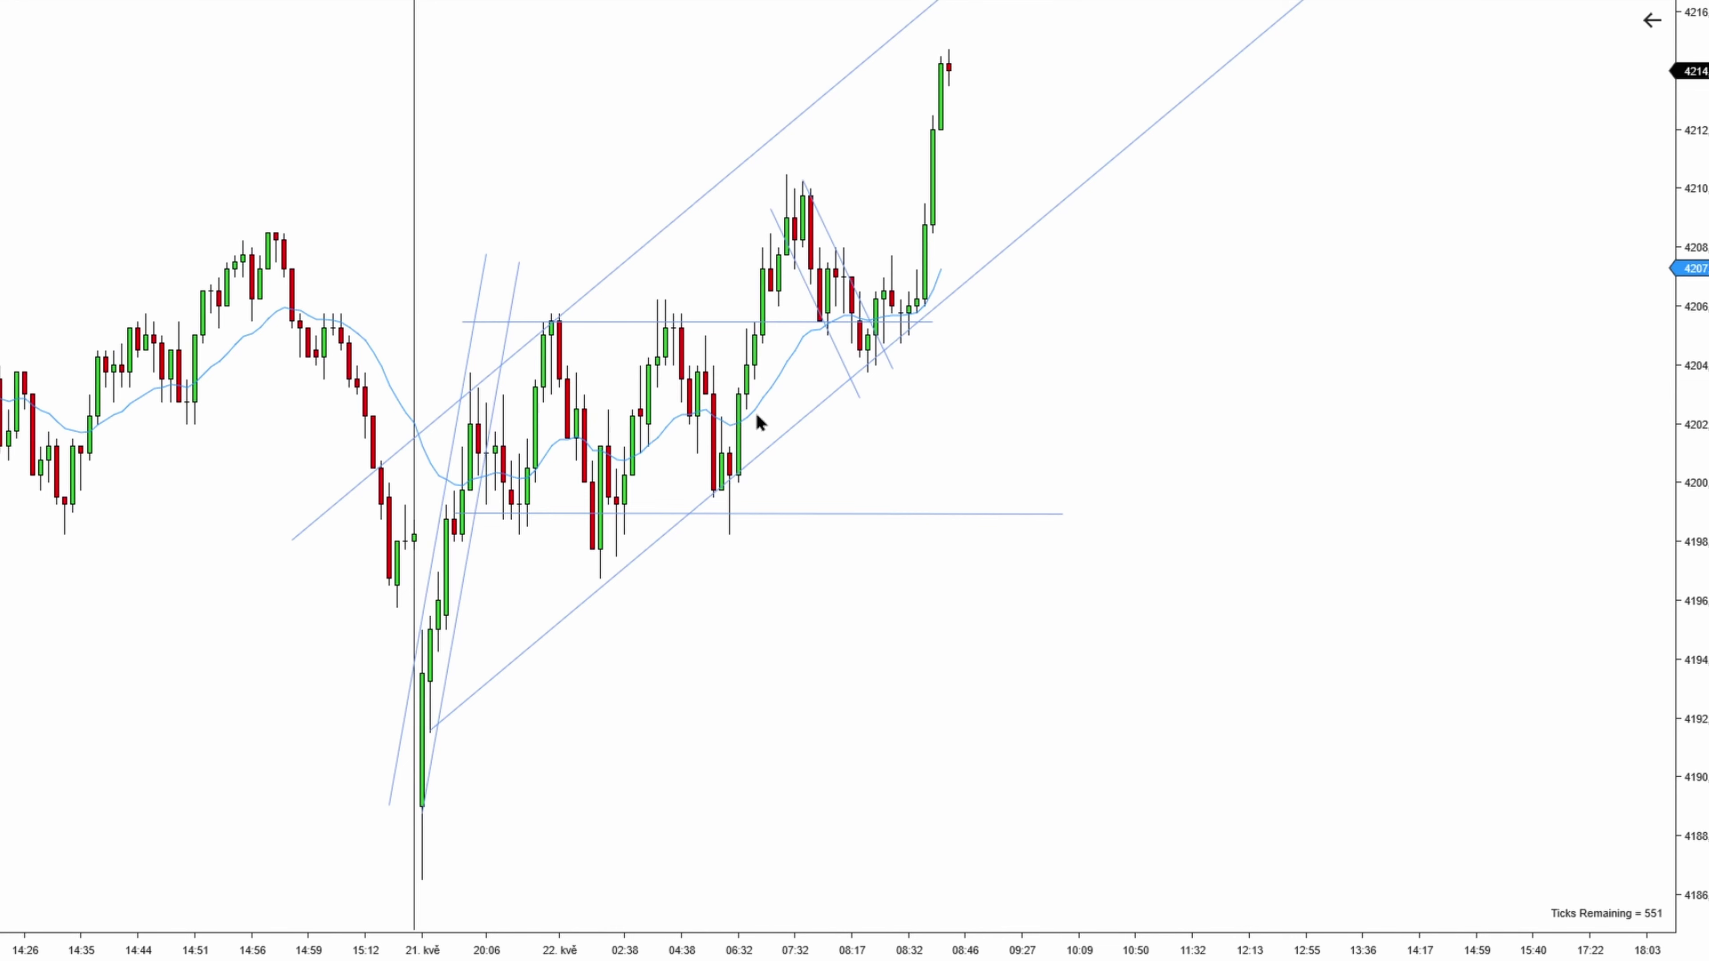
drag(1101, 381, 1023, 383)
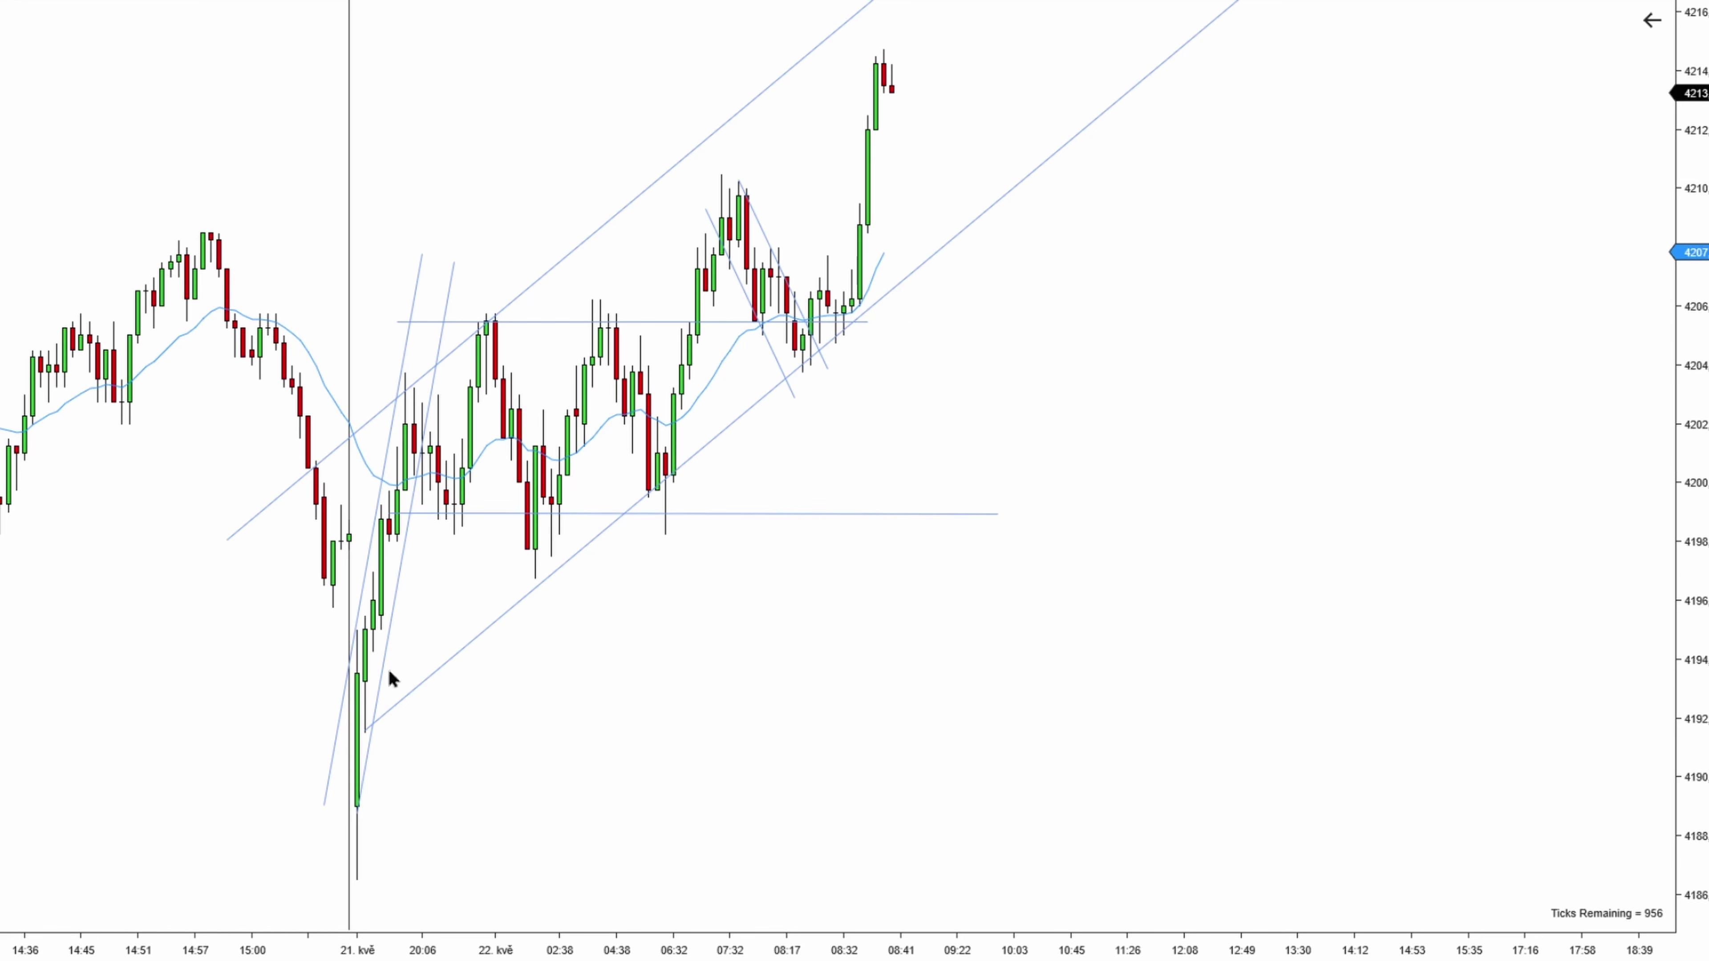
drag(999, 309, 938, 309)
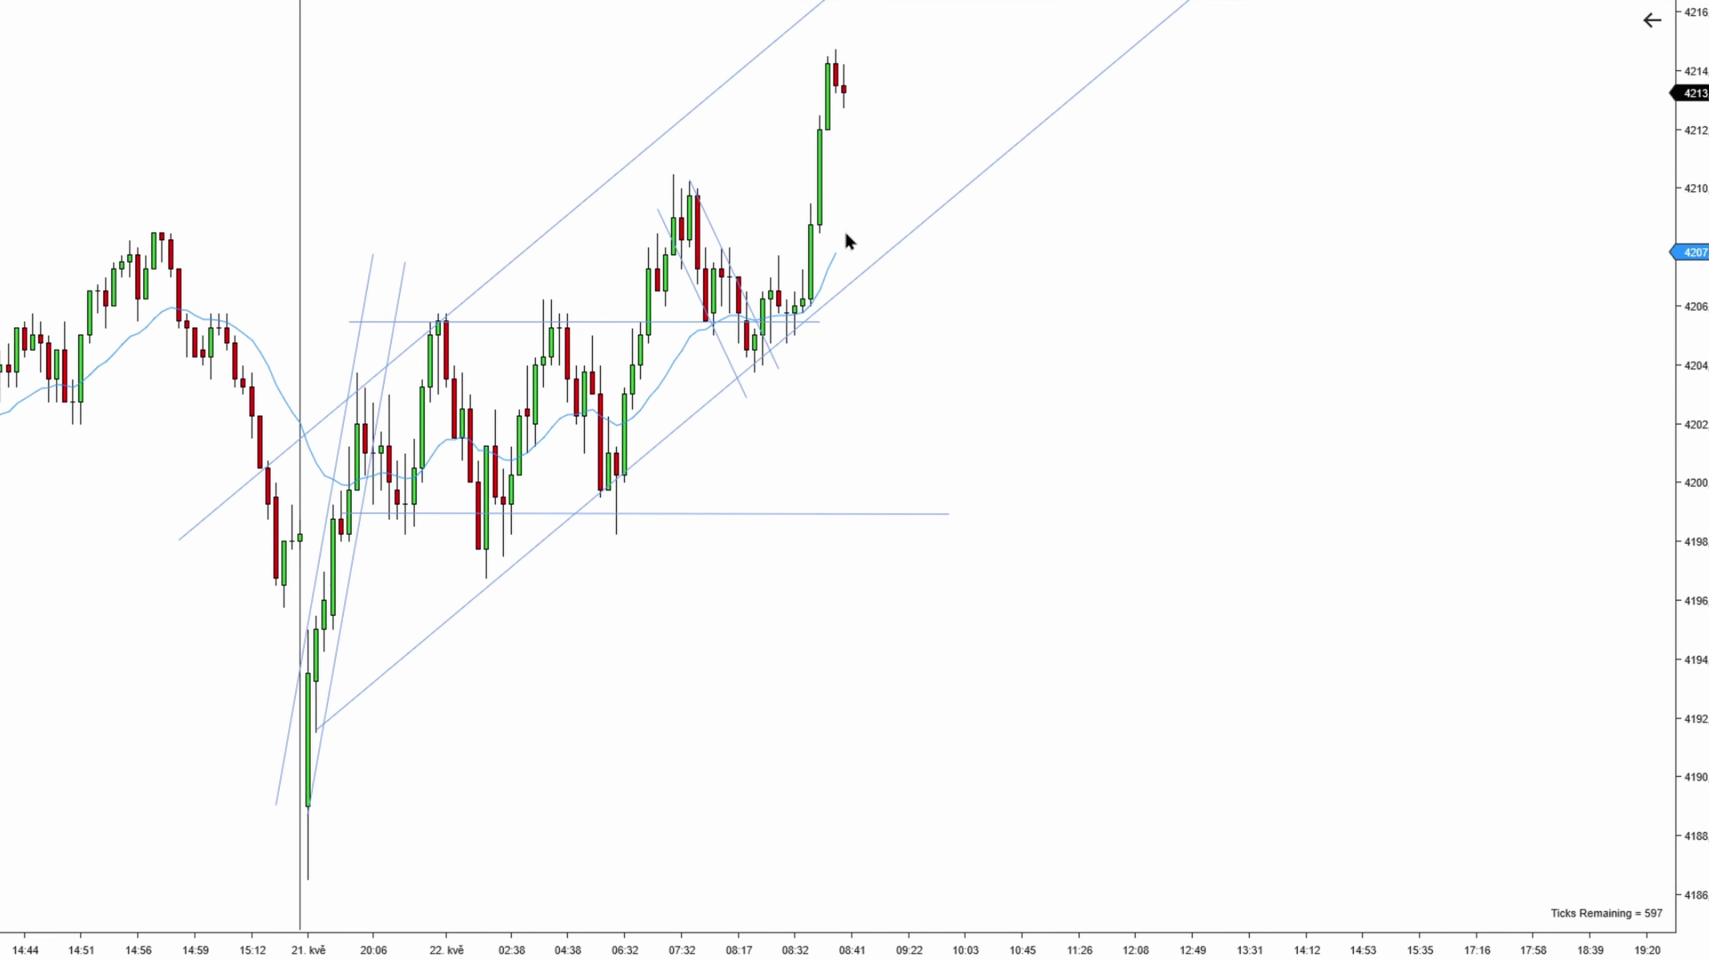
drag(1026, 252, 1004, 254)
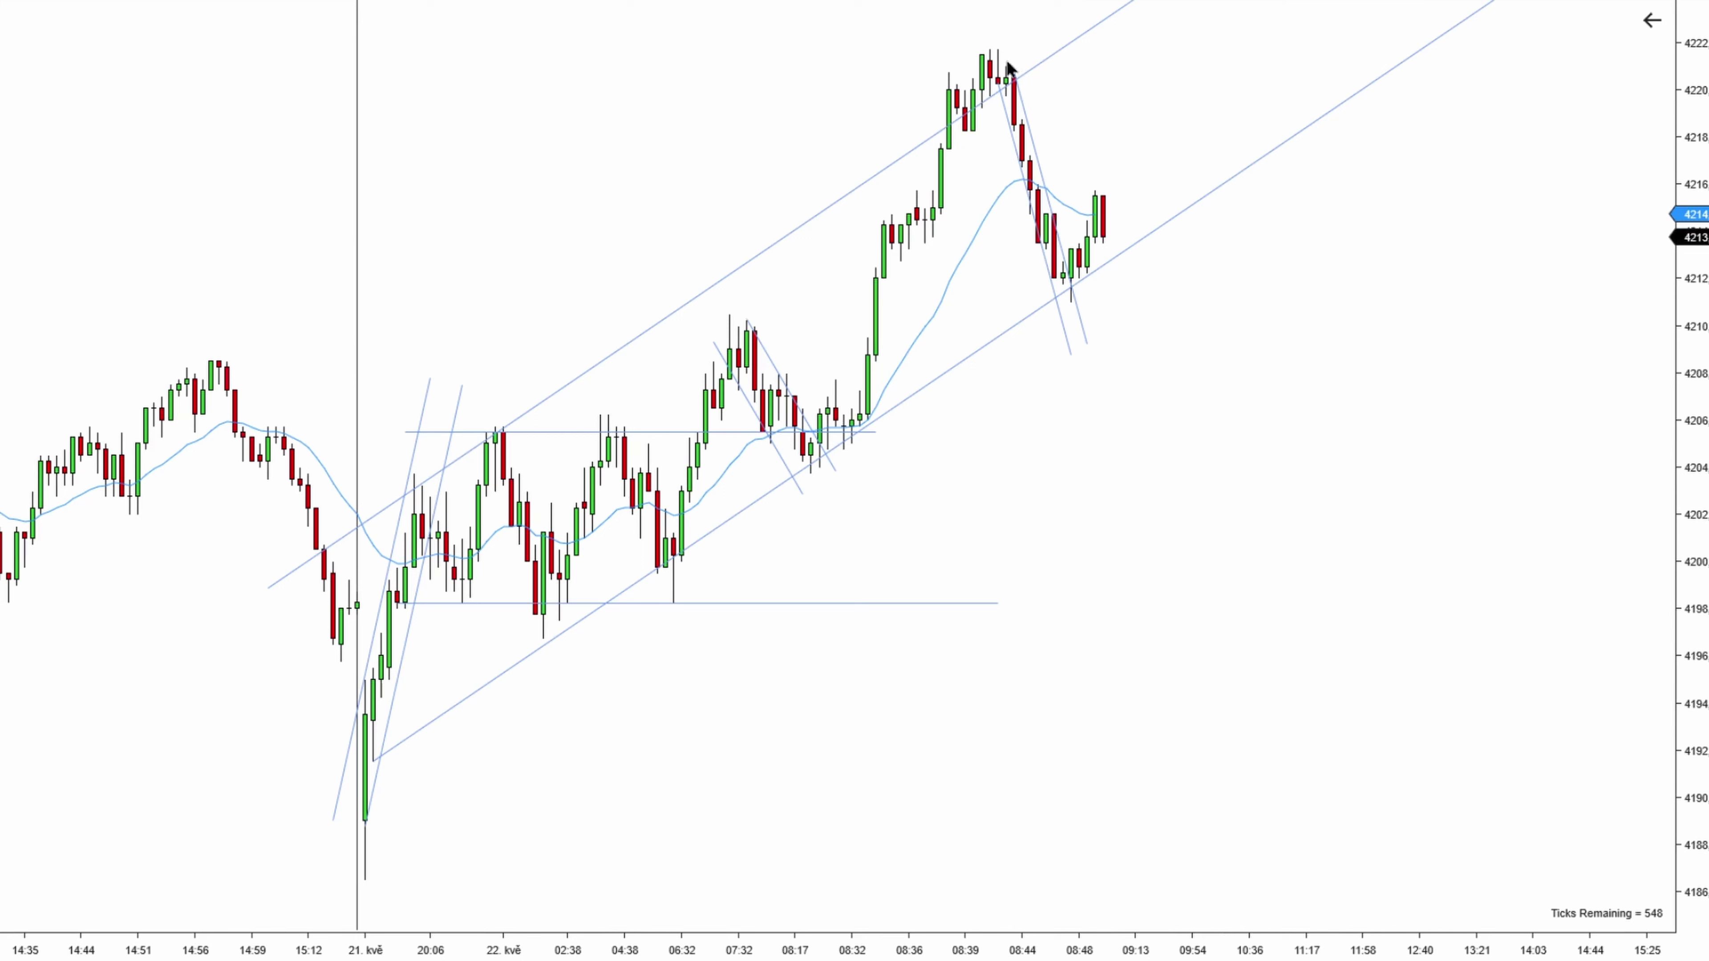
drag(1026, 168, 1012, 168)
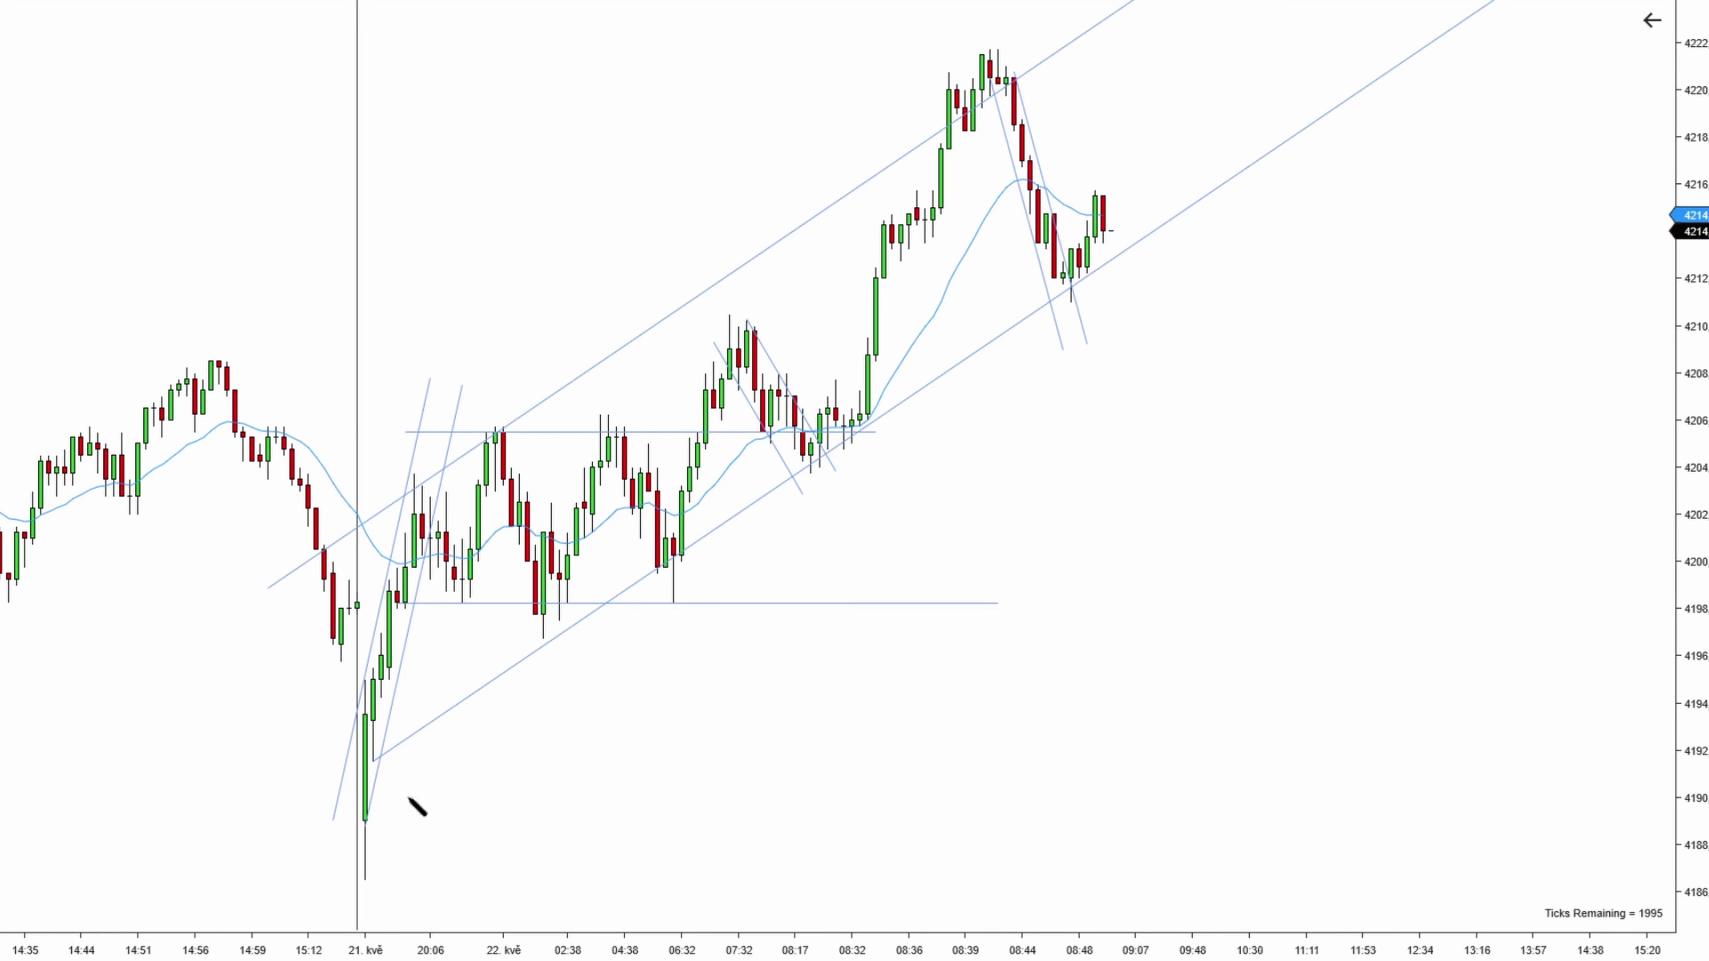
Start a trend line from a candle low, cancel it with Esc, and scroll the chart
click(364, 874)
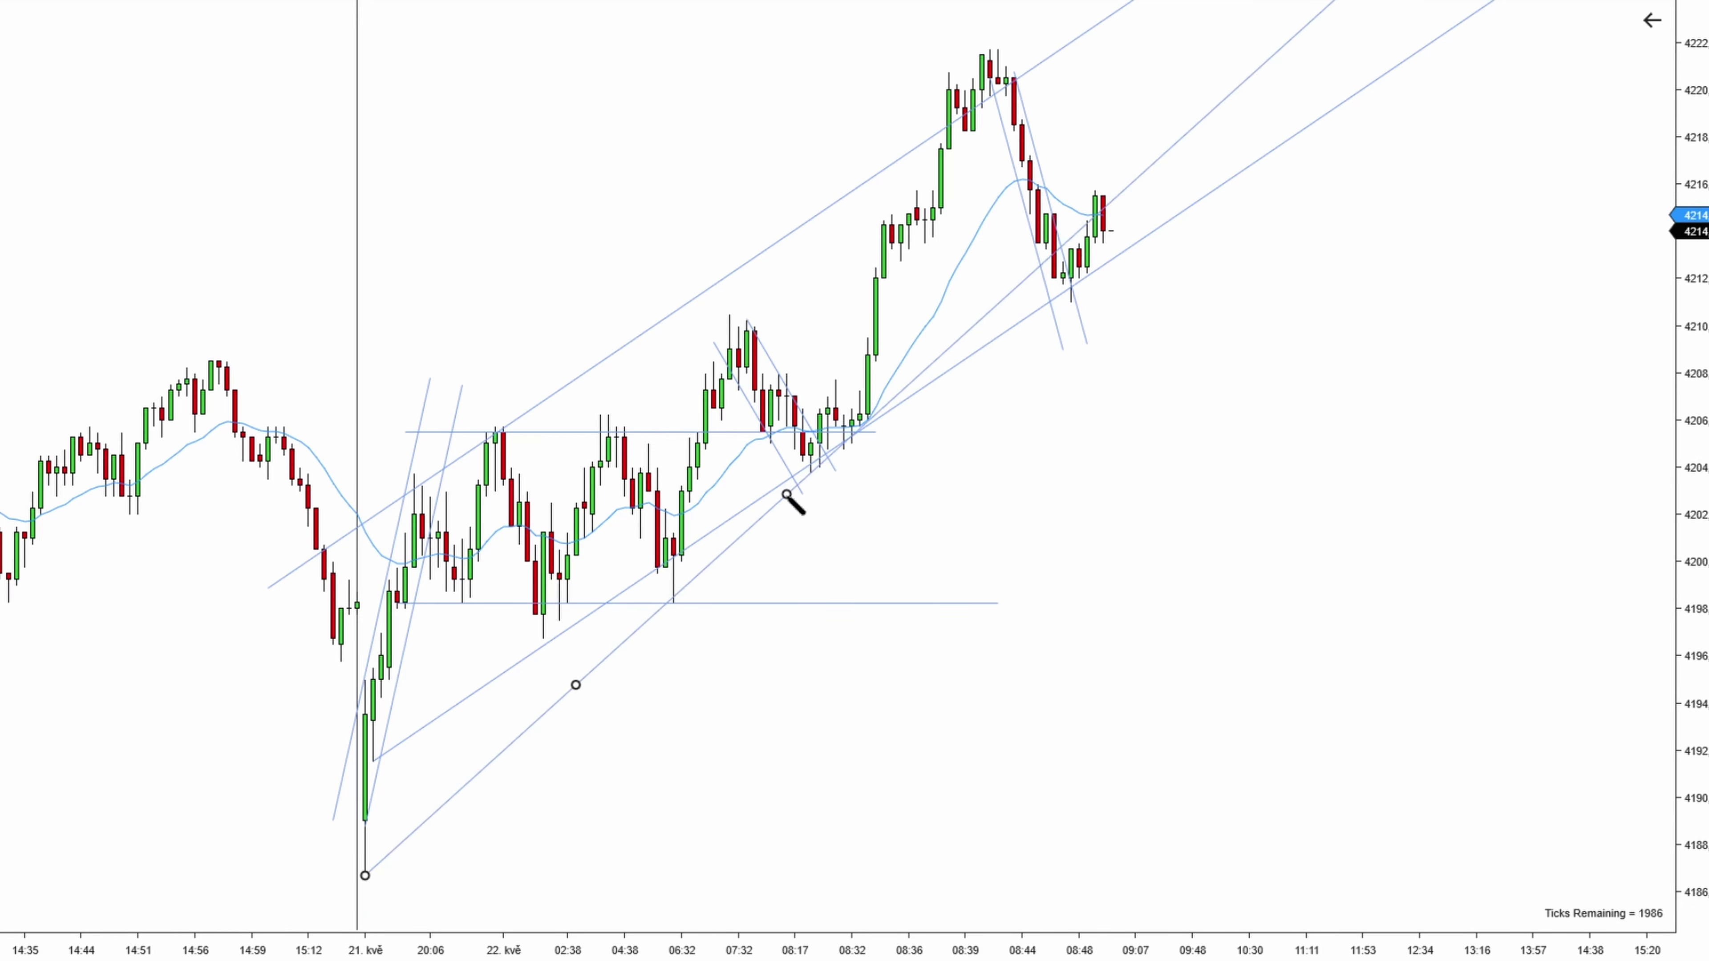
key(Escape)
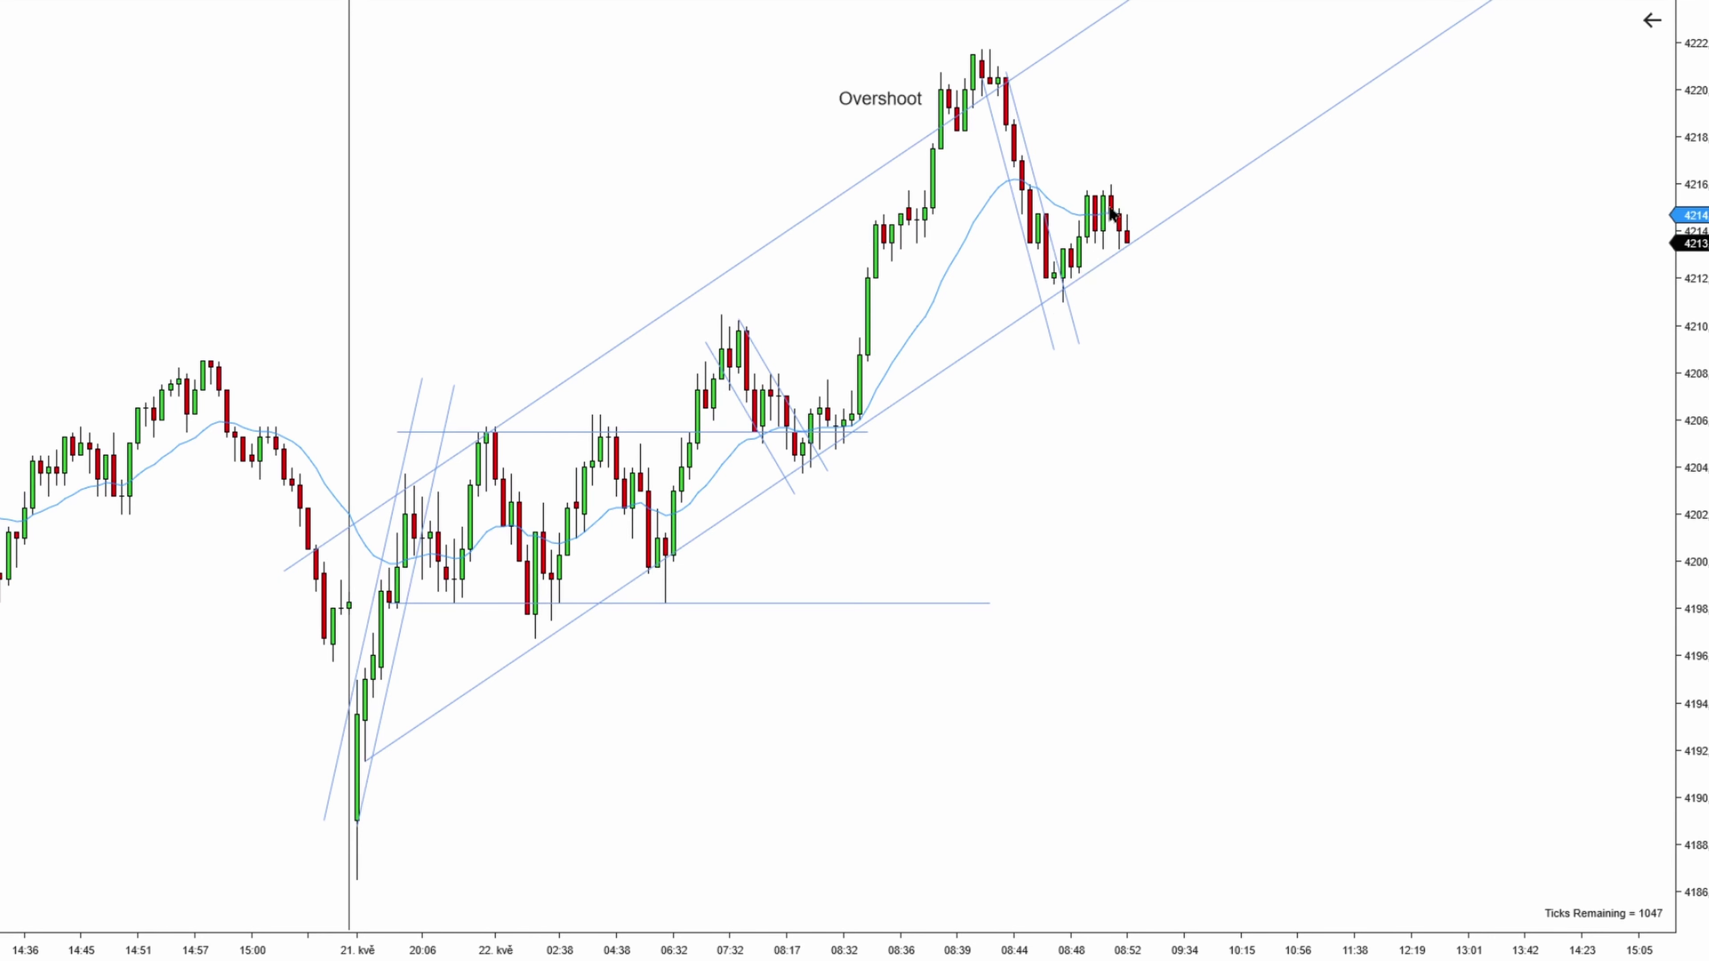
scroll(1182, 348, down, 3)
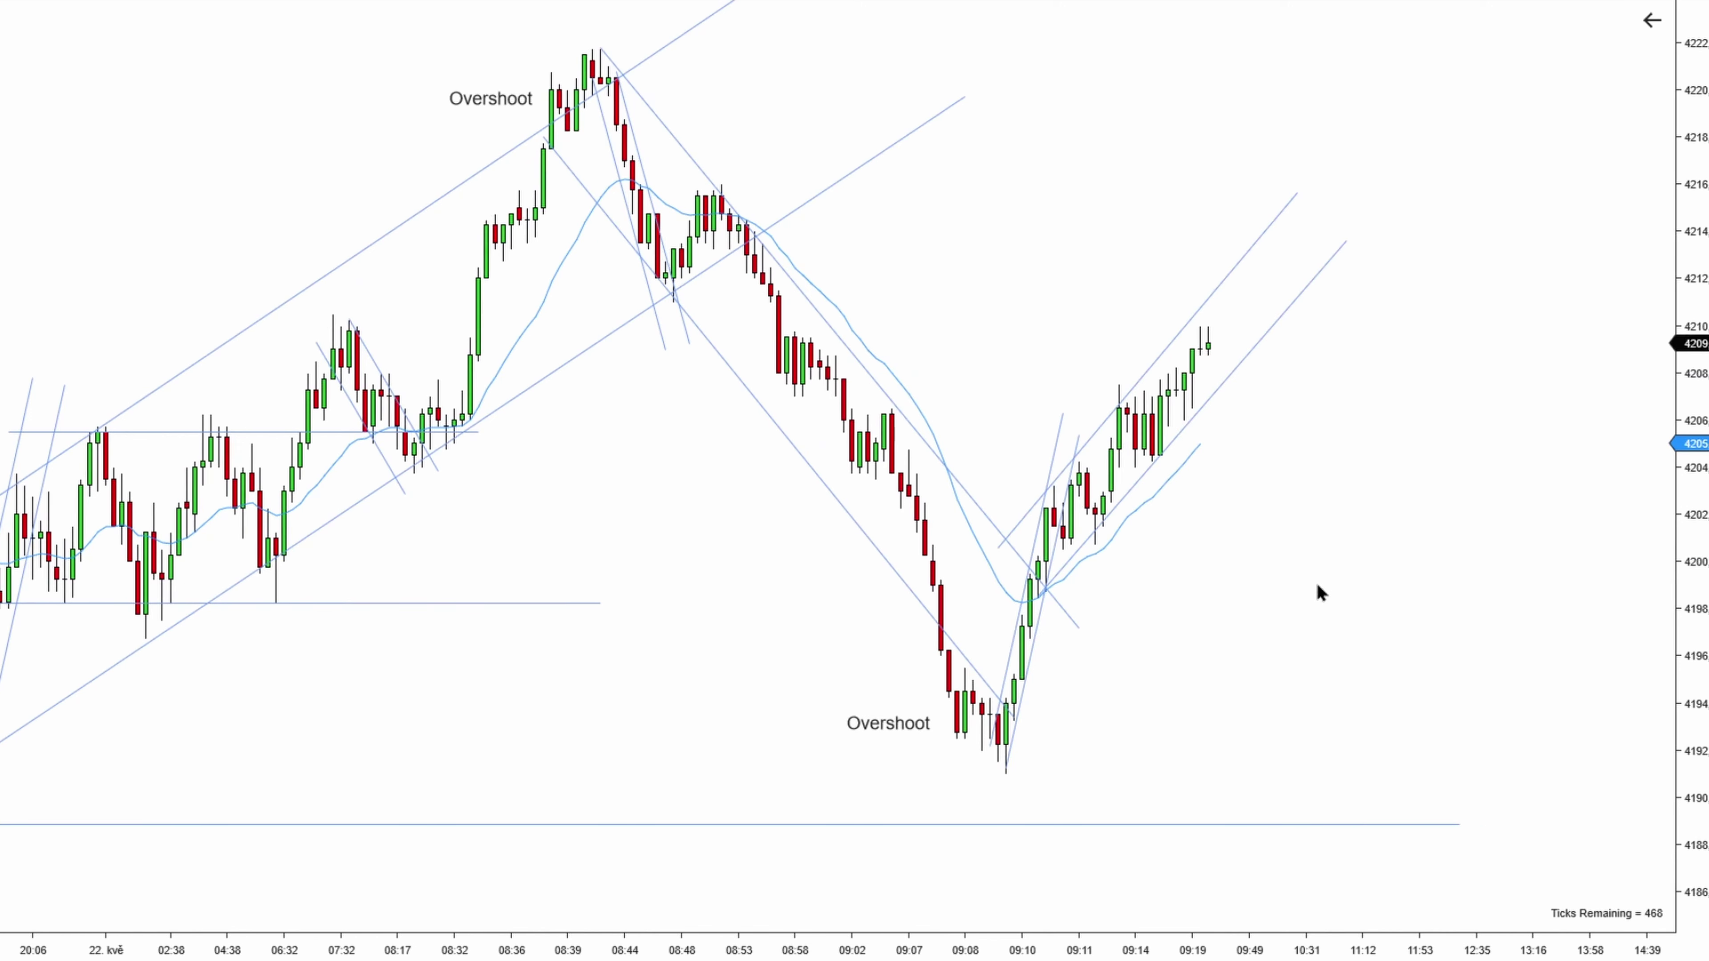
Pan toward the latest bars and nudge the New high label closer to the peak
drag(1348, 585, 1308, 580)
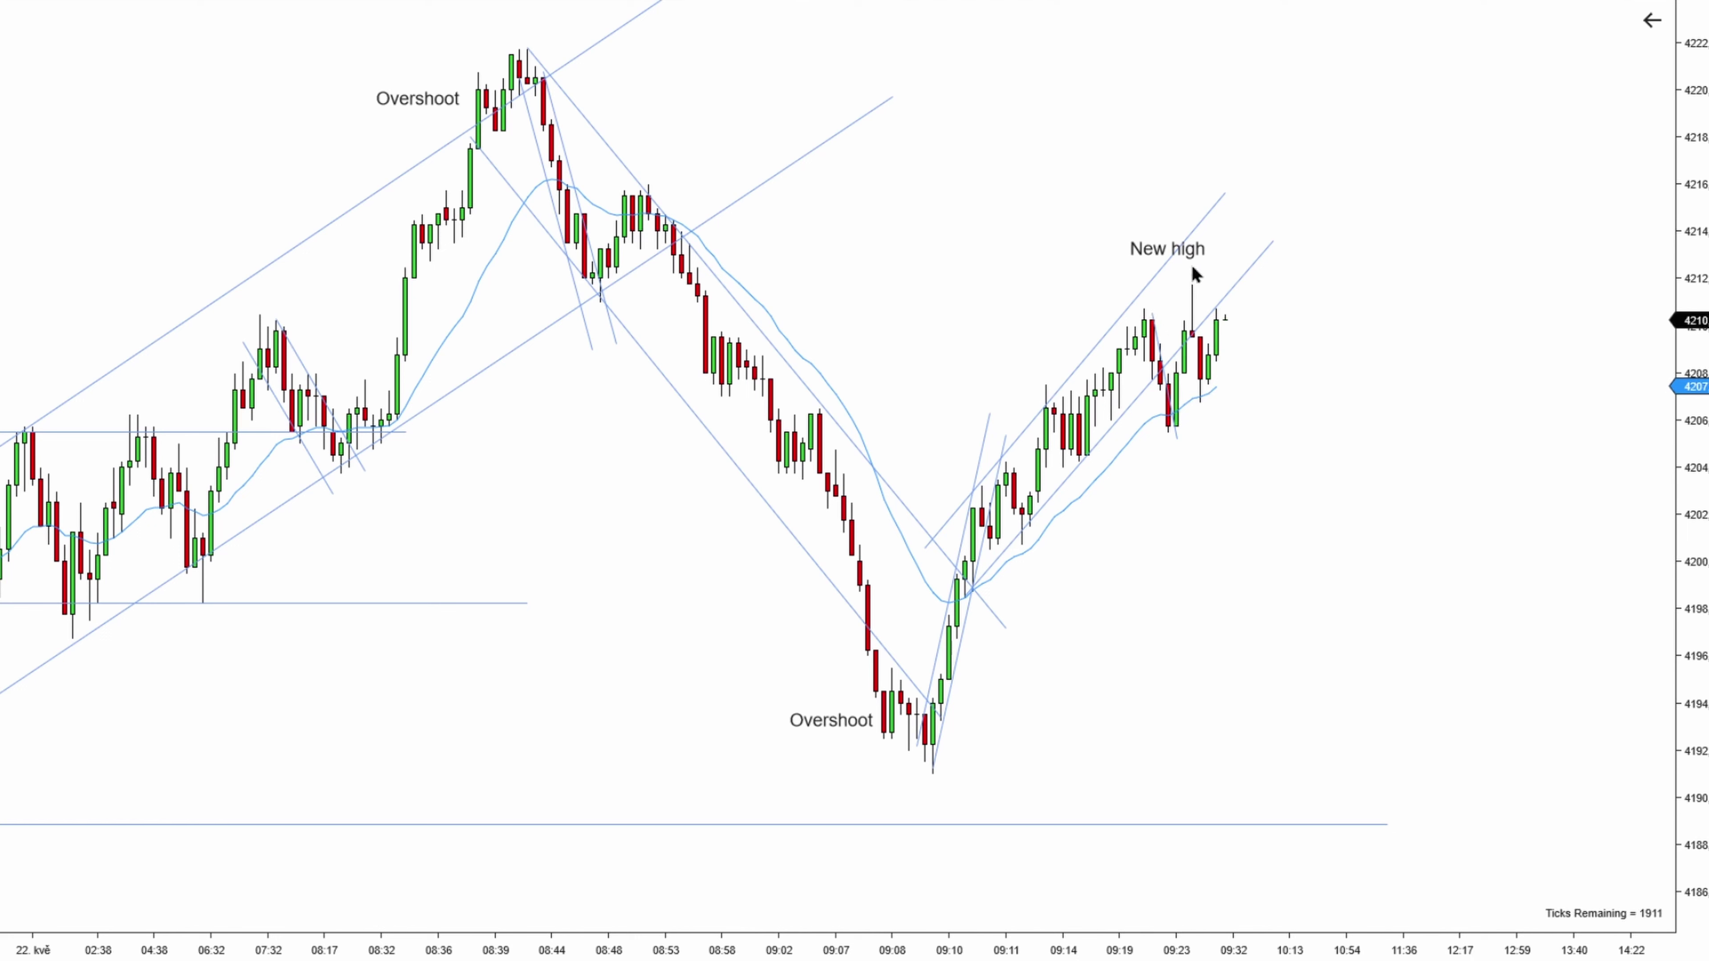
drag(1194, 260, 1202, 269)
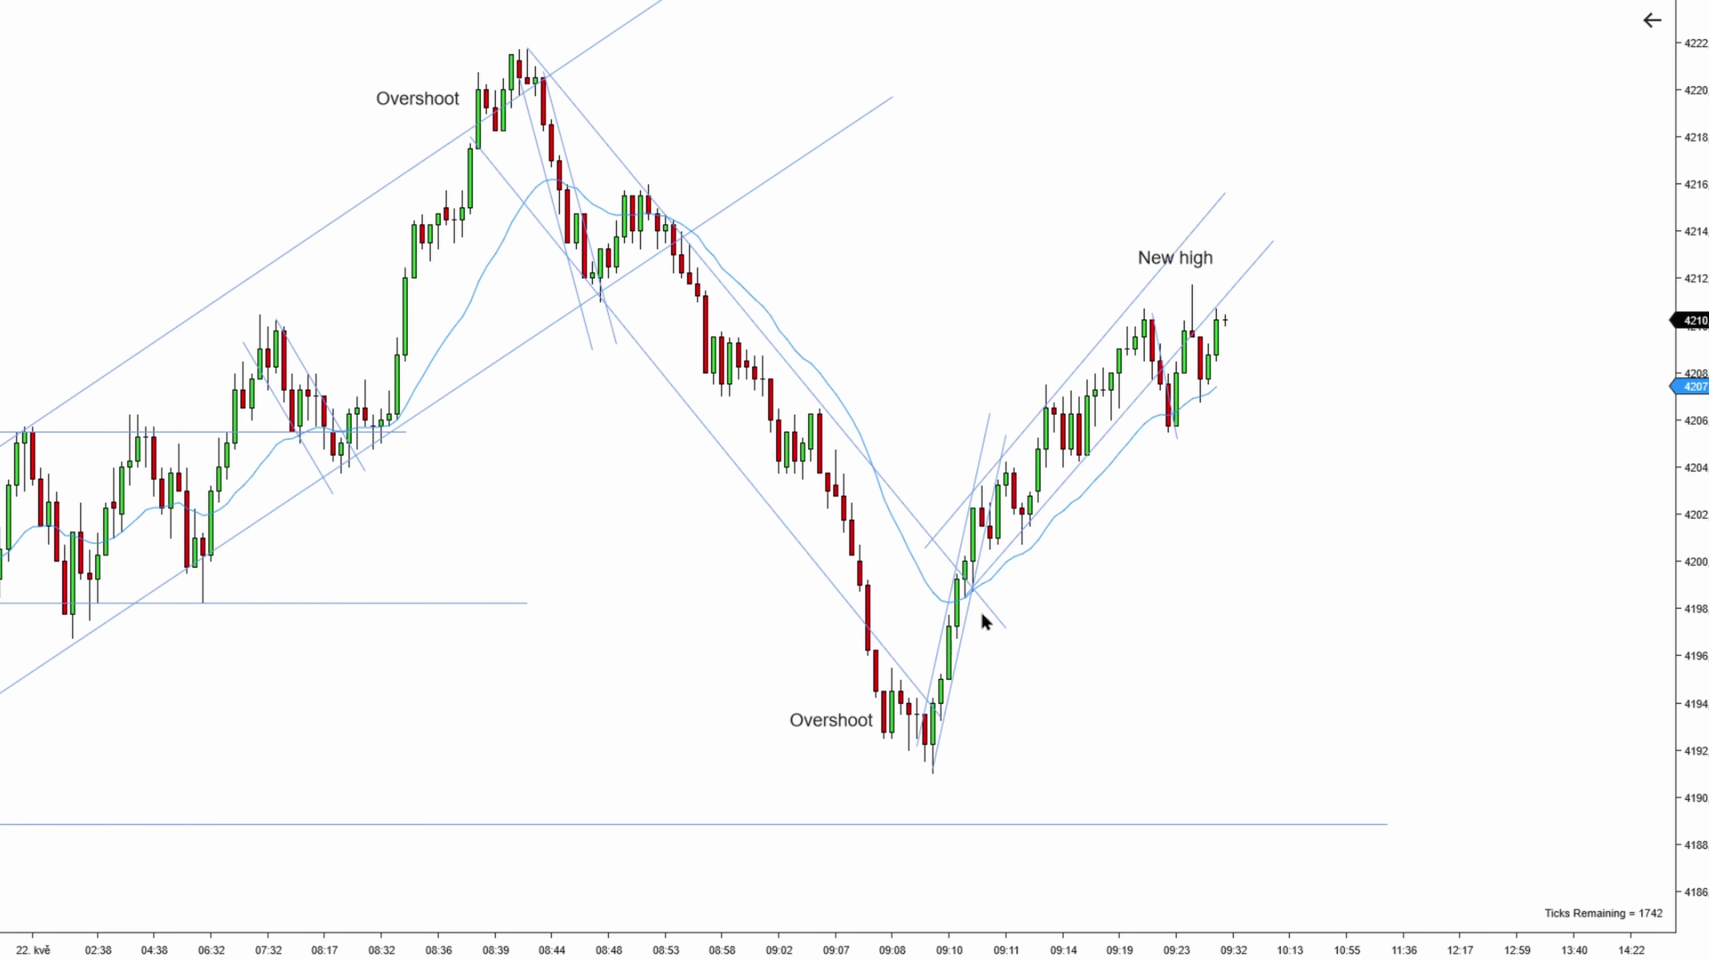
scroll(820, 309, down, 1)
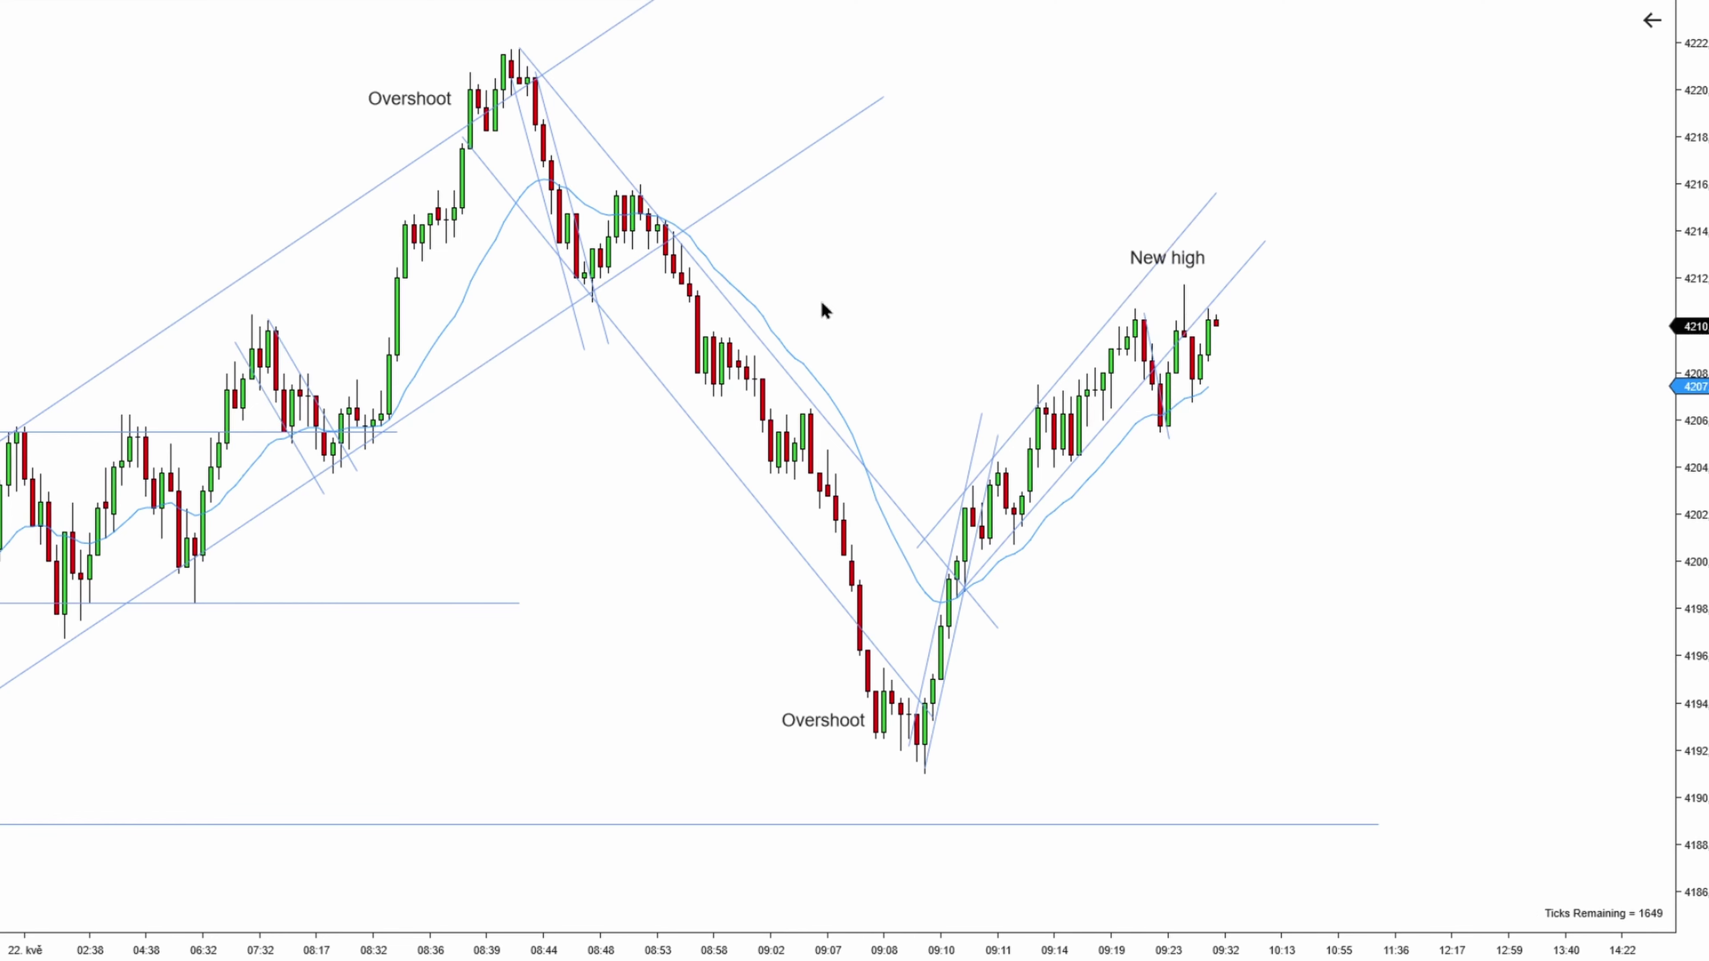
scroll(841, 309, up, 2)
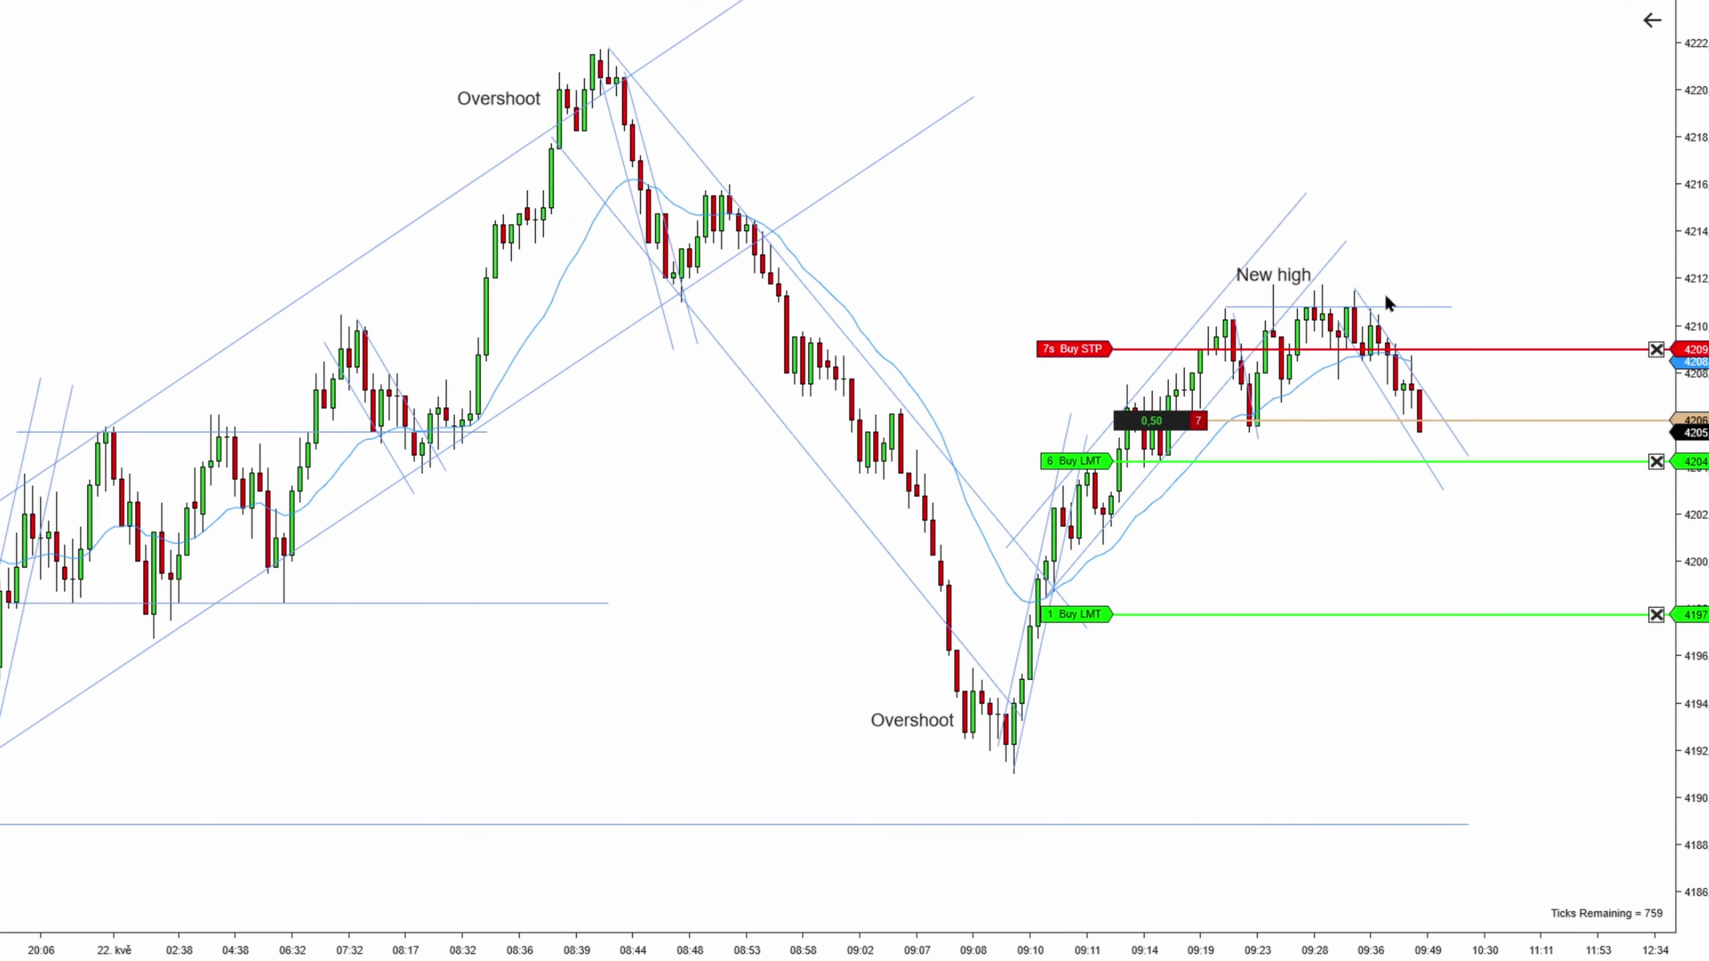
Lower the Buy STP order to 4206 and Buy LMT to 4192, and arrow-mark the F2EL bar
drag(1443, 349, 1451, 429)
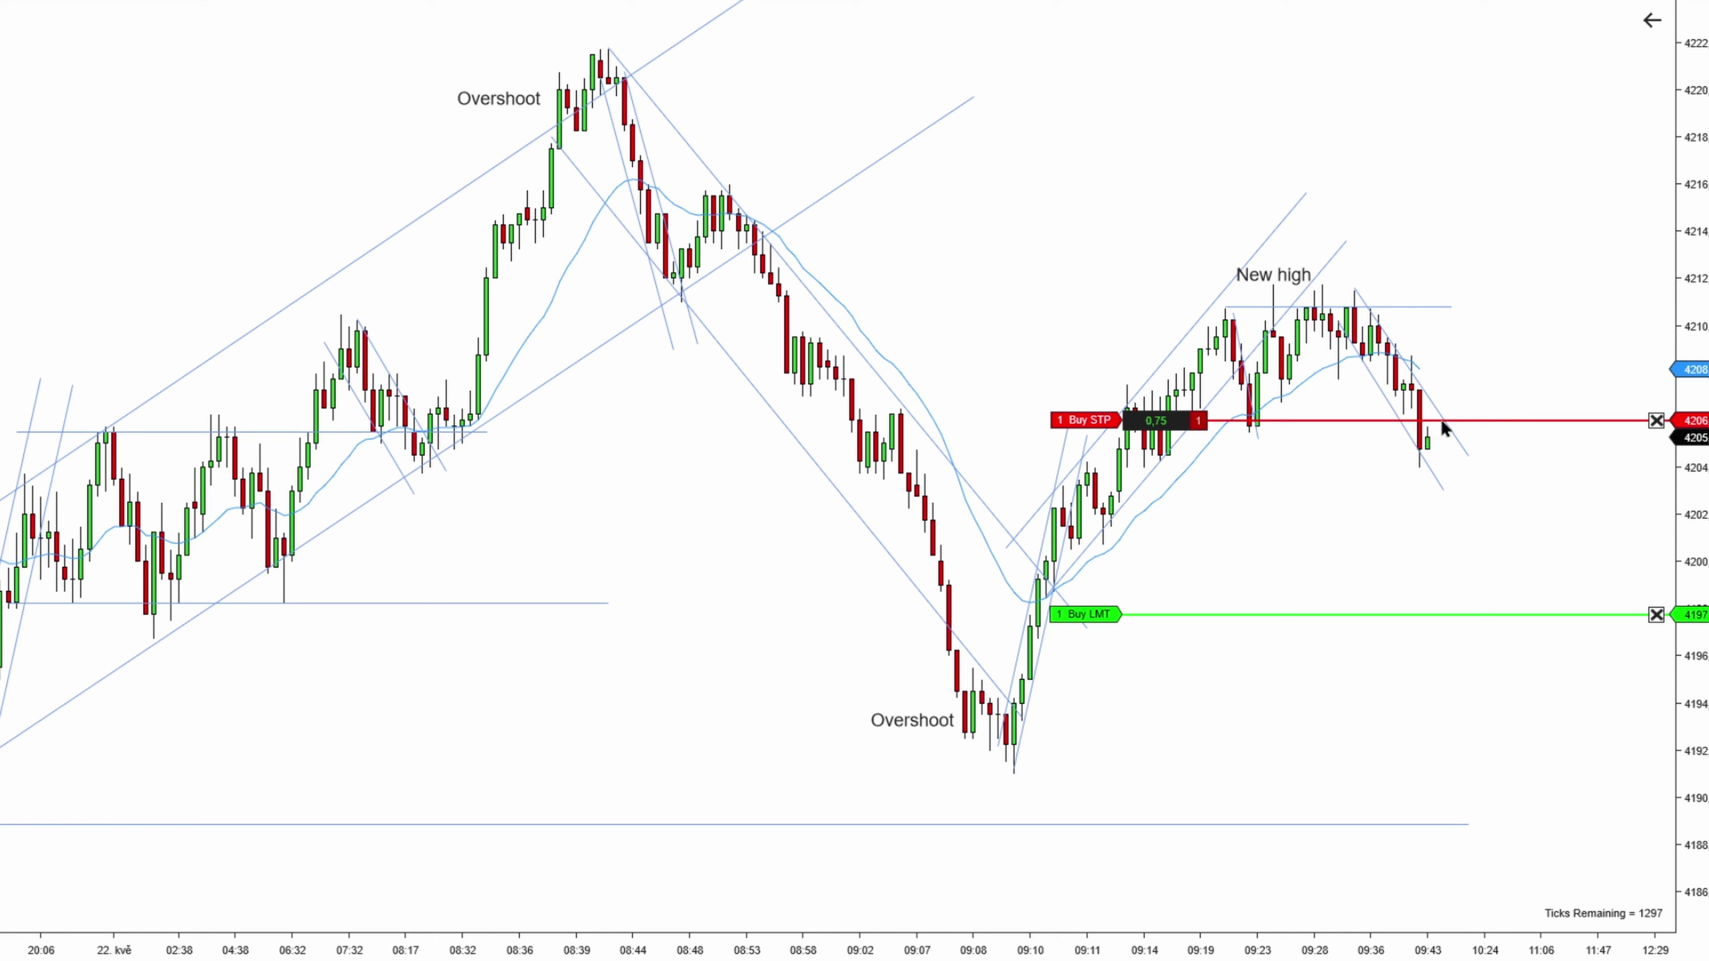
drag(1469, 614, 1454, 757)
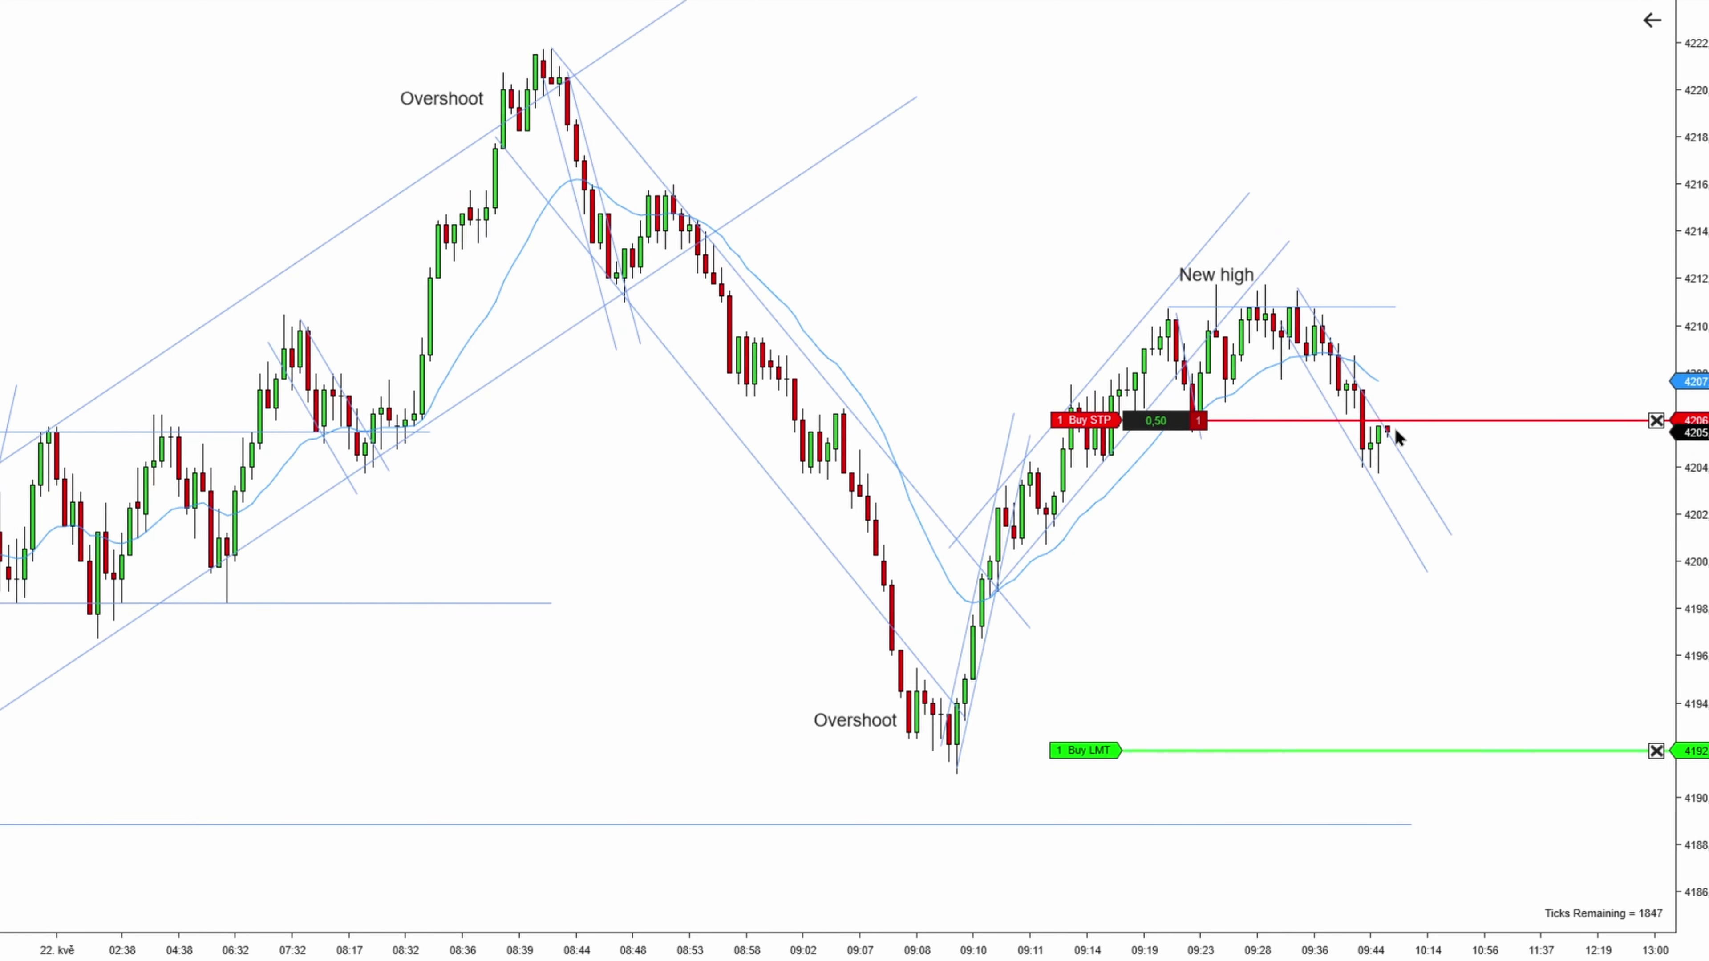
click(1356, 356)
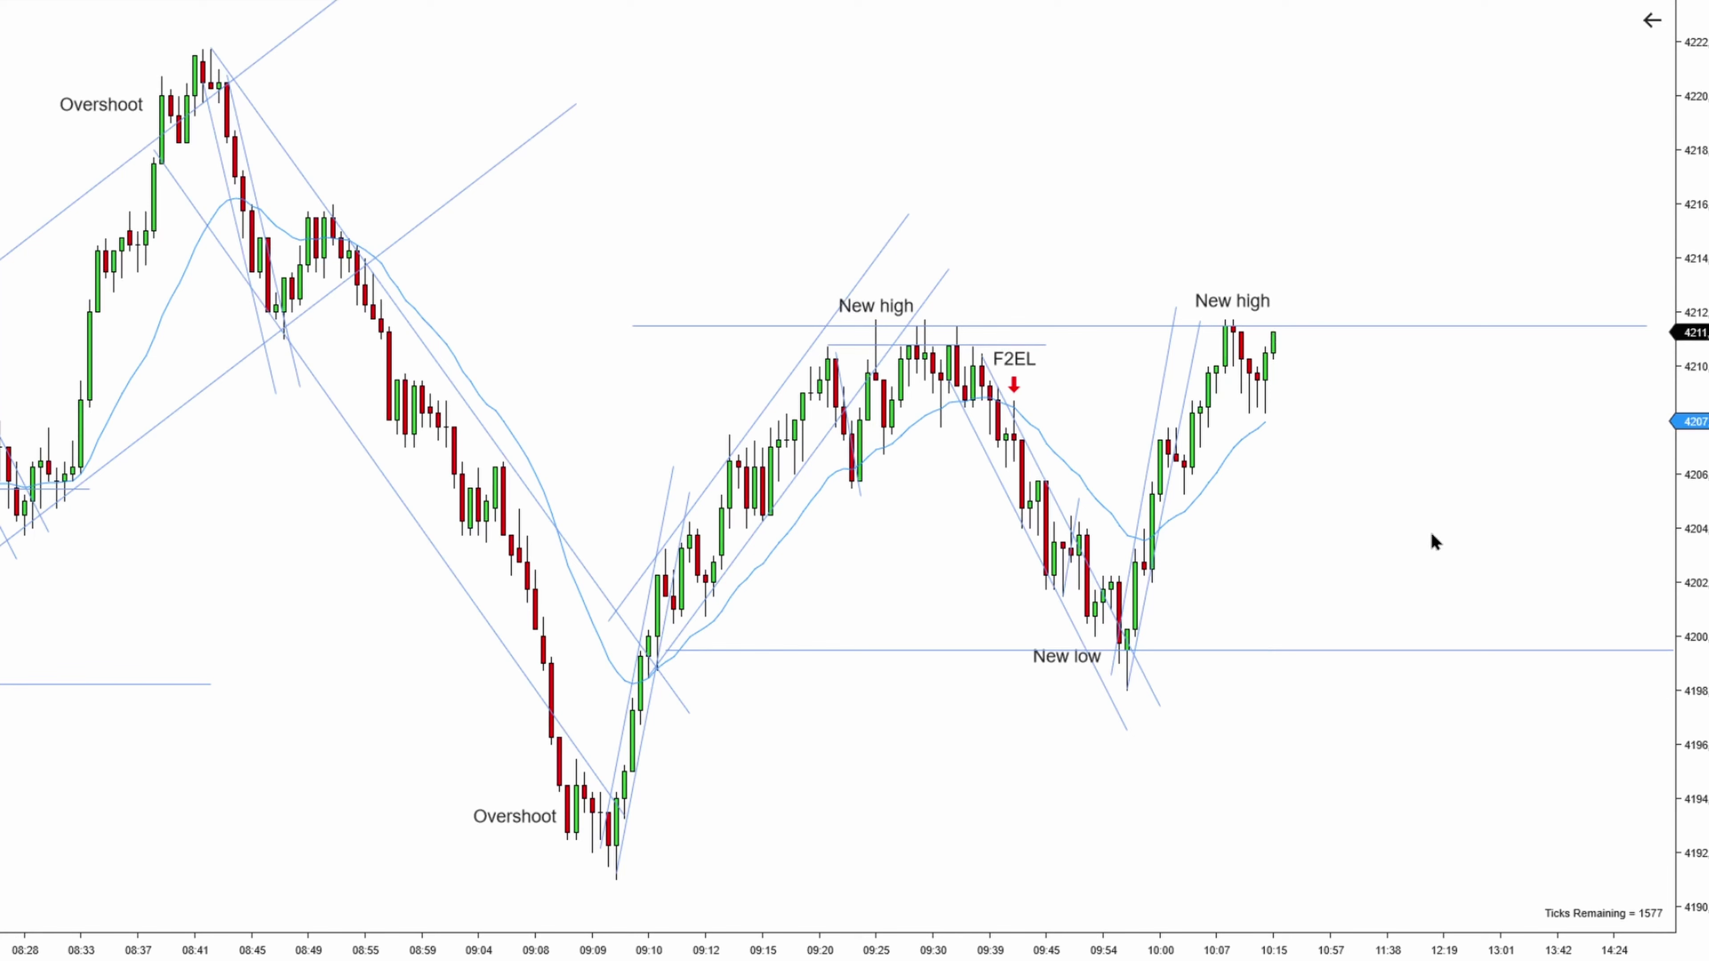
Pan the chart toward the latest bars and back to earlier bars as the replay runs
drag(1418, 539, 1298, 542)
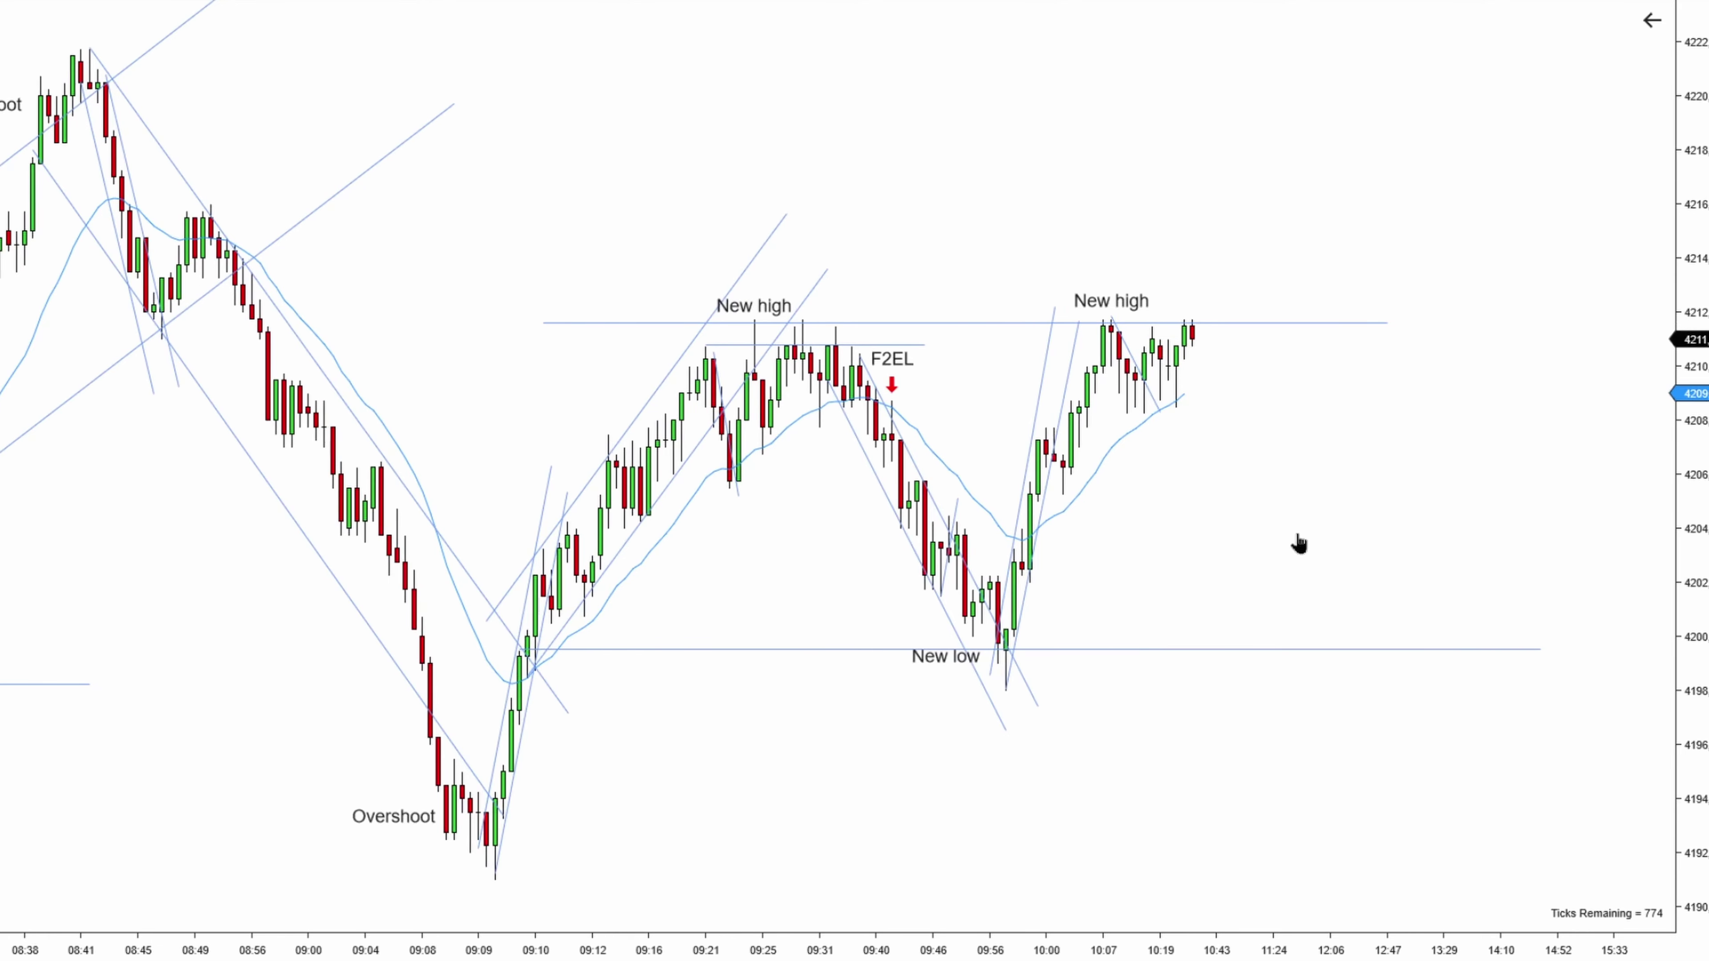
drag(1212, 790, 1166, 538)
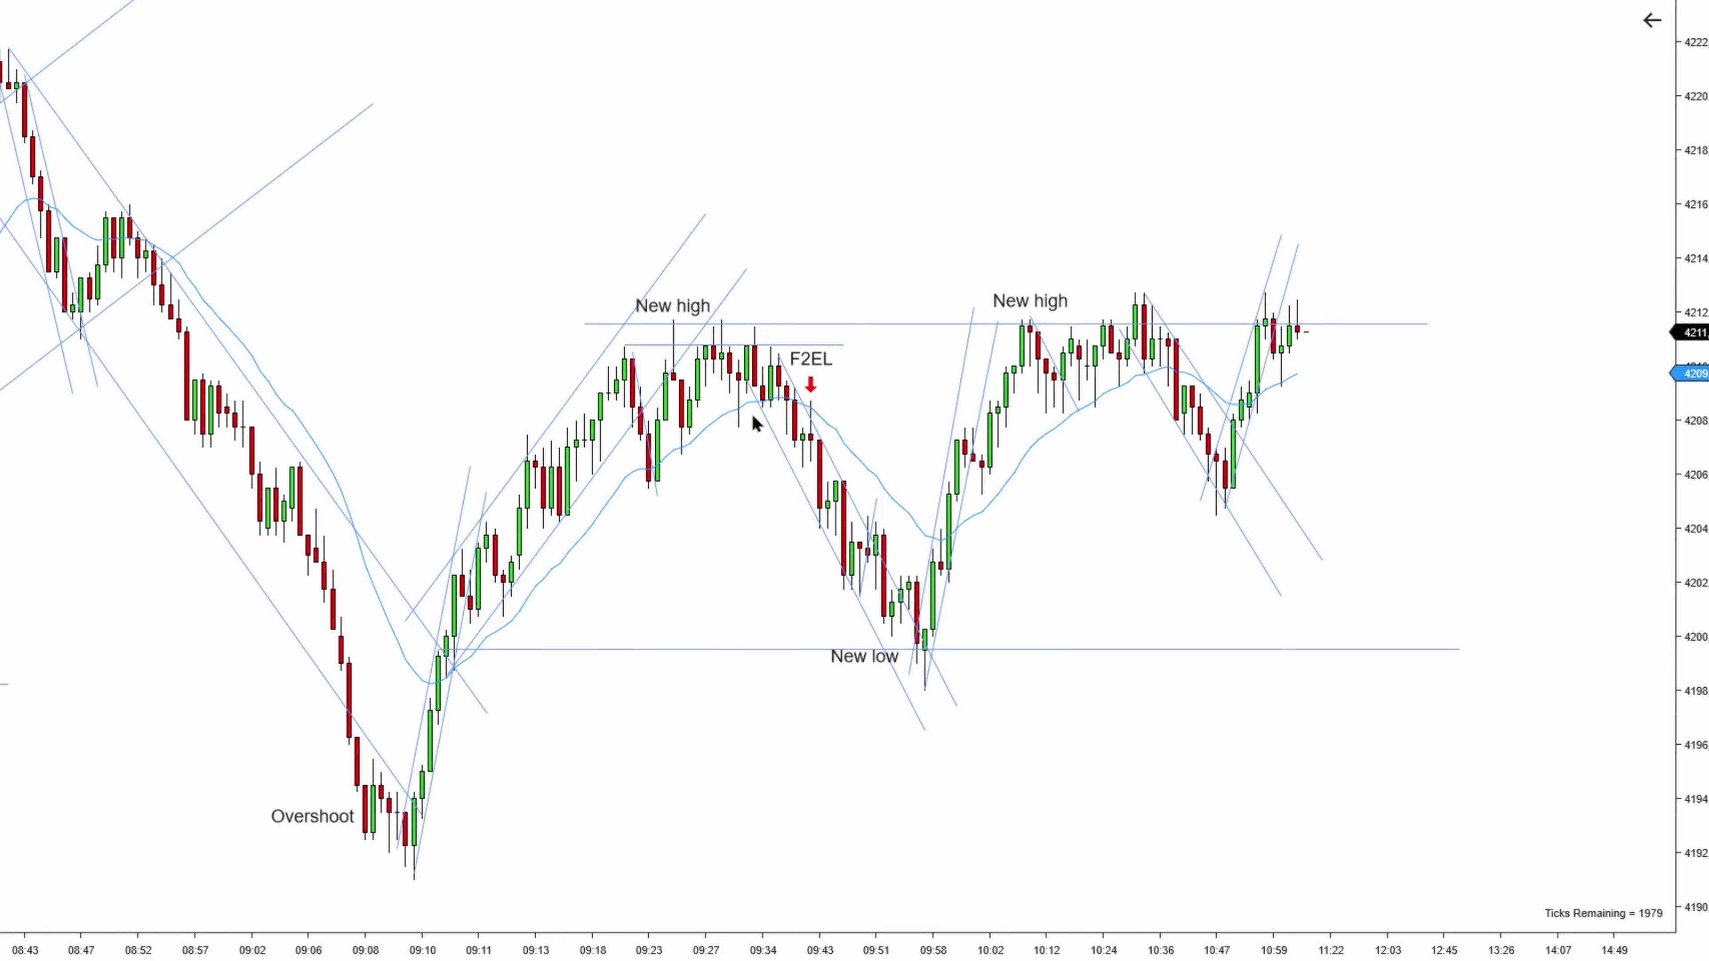
scroll(1339, 432, left, 3)
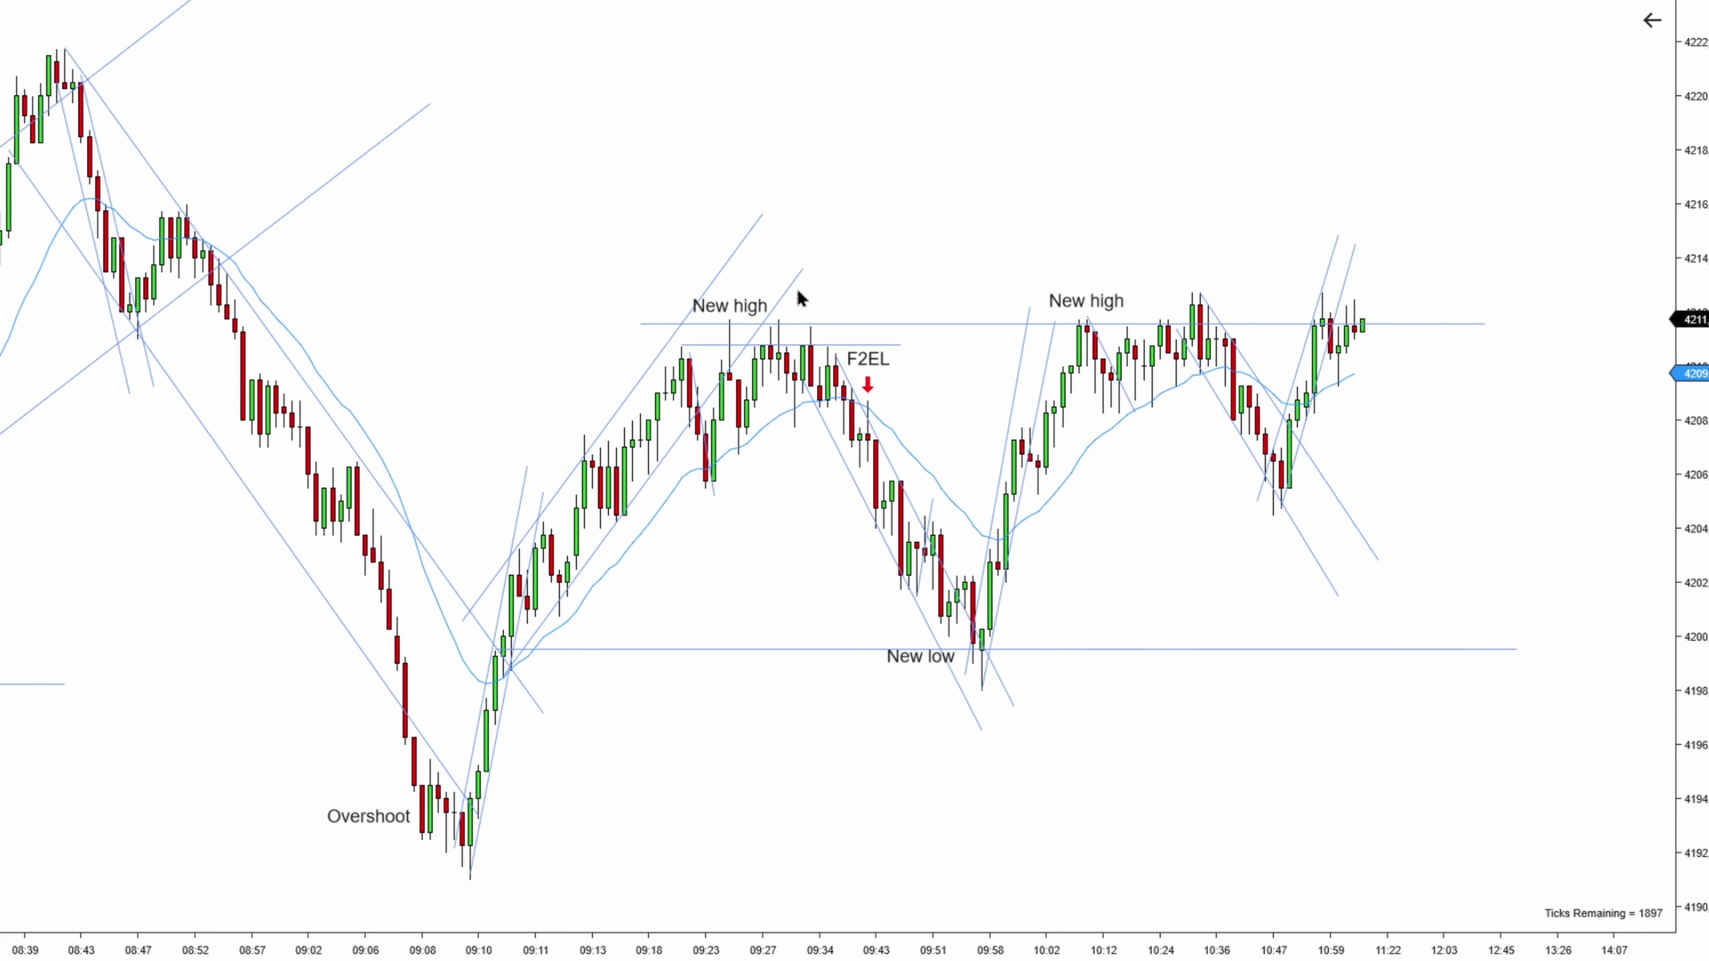
scroll(1334, 183, down, 3)
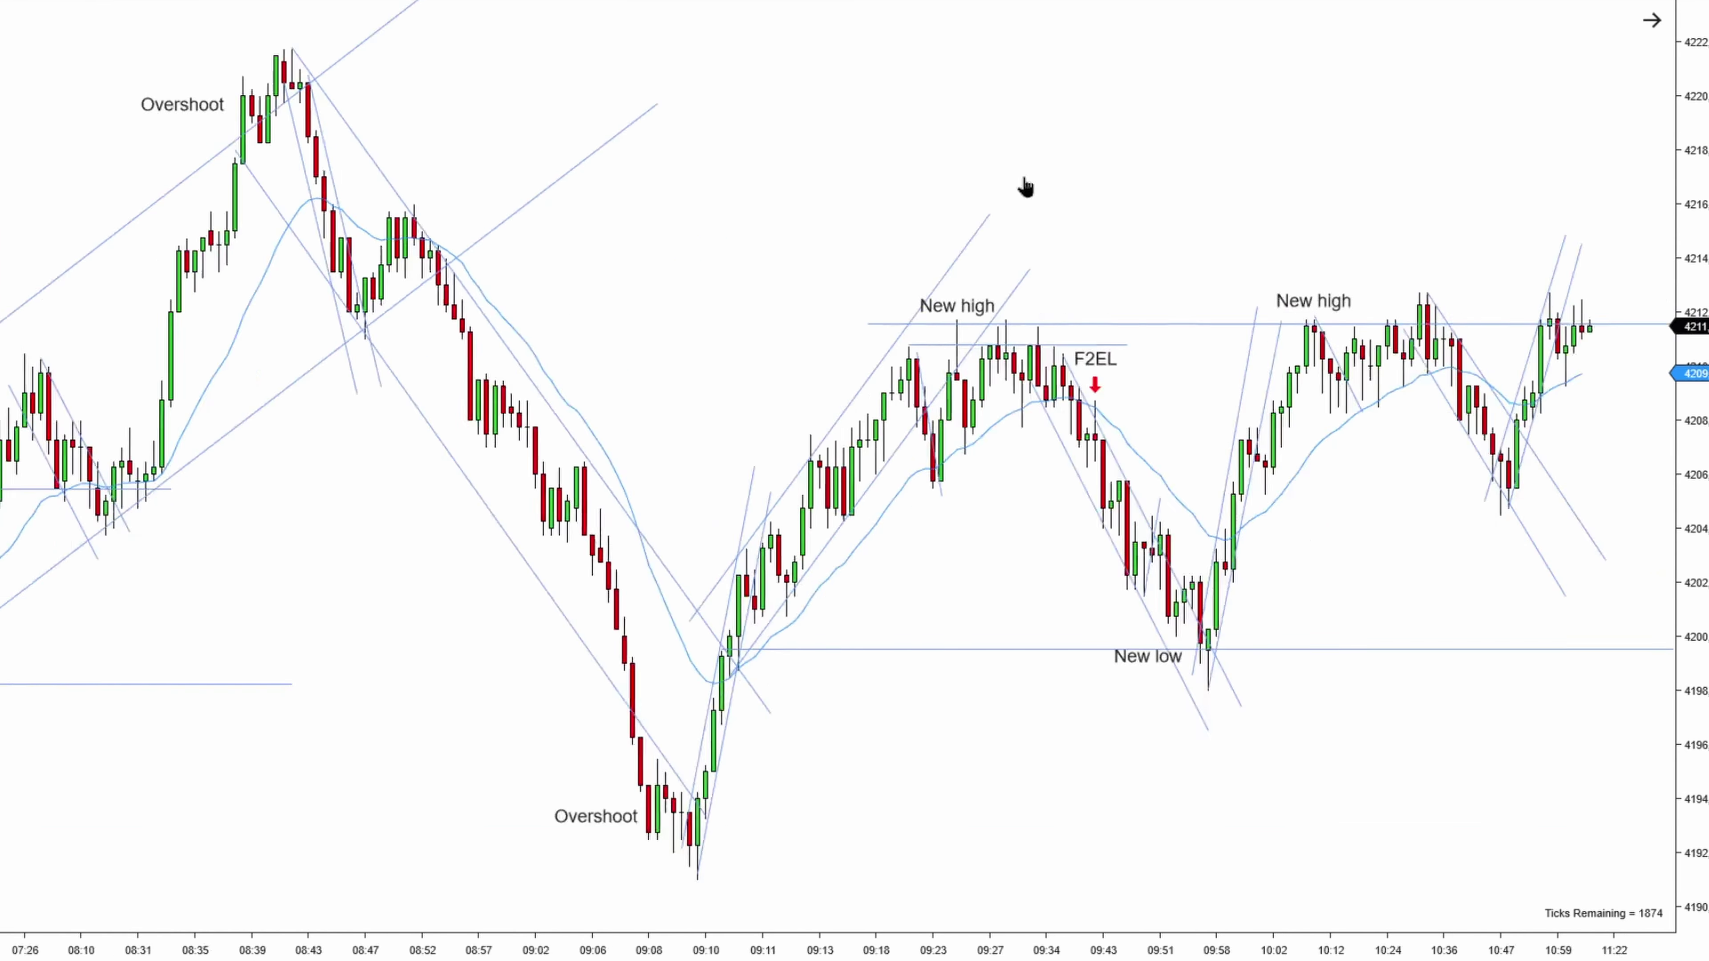
scroll(973, 370, up, 3)
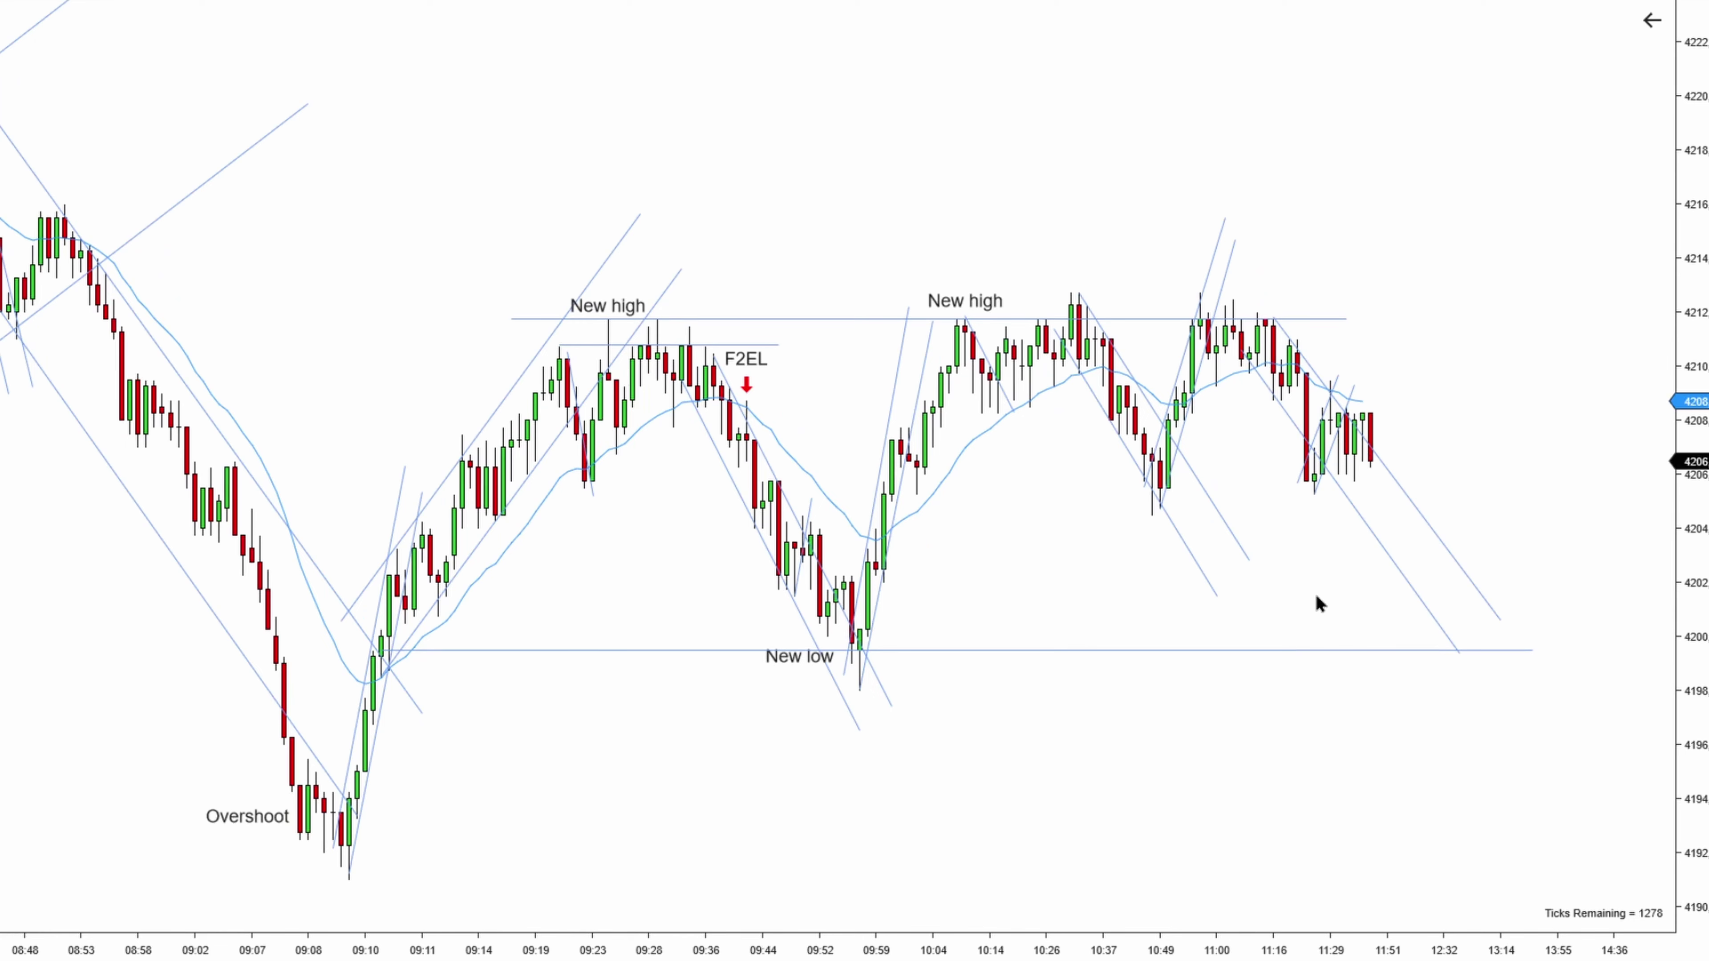
Extend the New low support line rightward, then shift the chart between latest and earlier bars
scroll(1315, 596, down, 4)
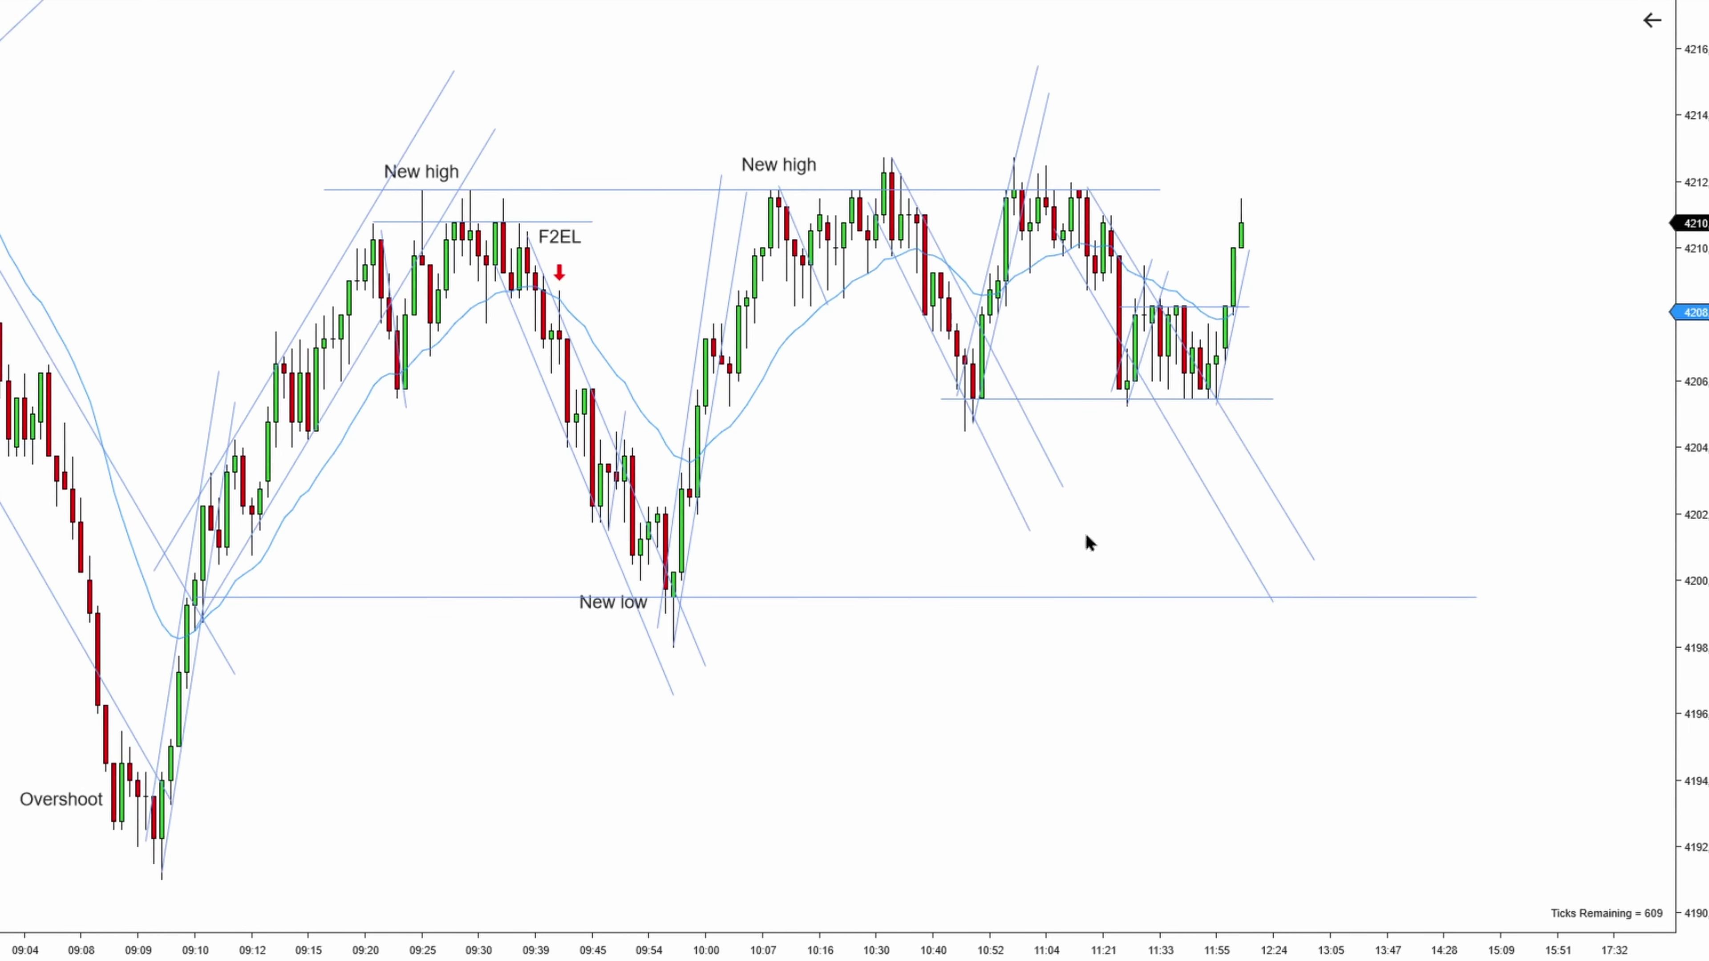
drag(675, 191, 780, 189)
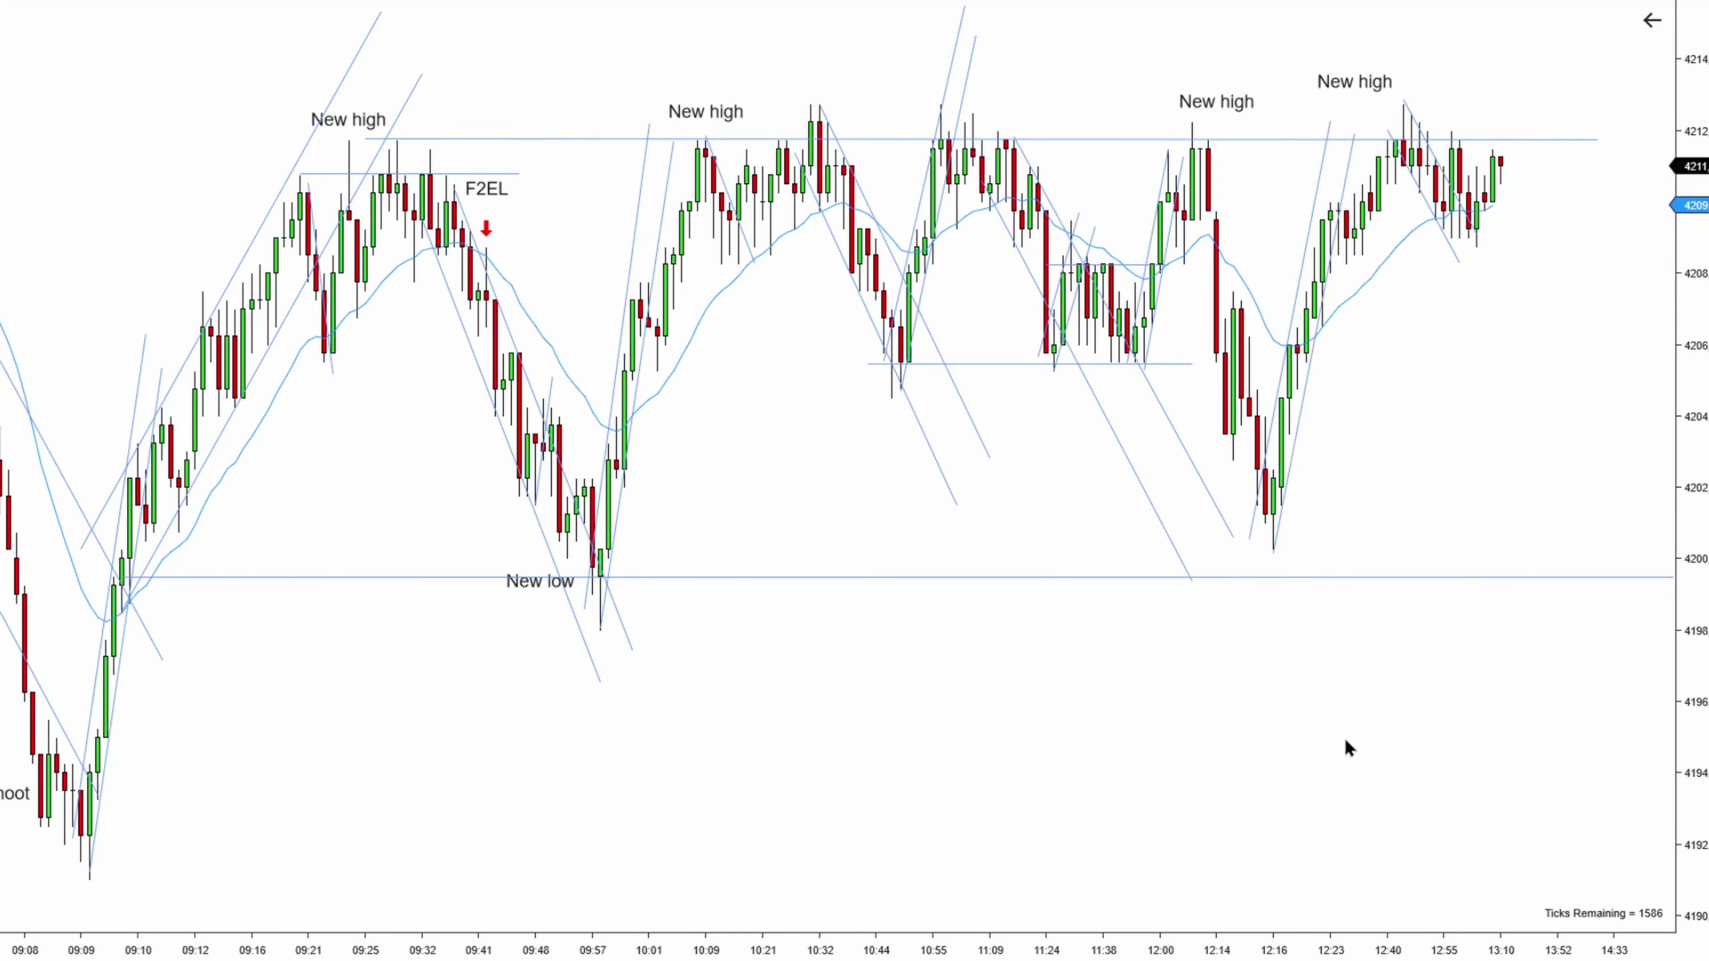
drag(1450, 465, 1251, 393)
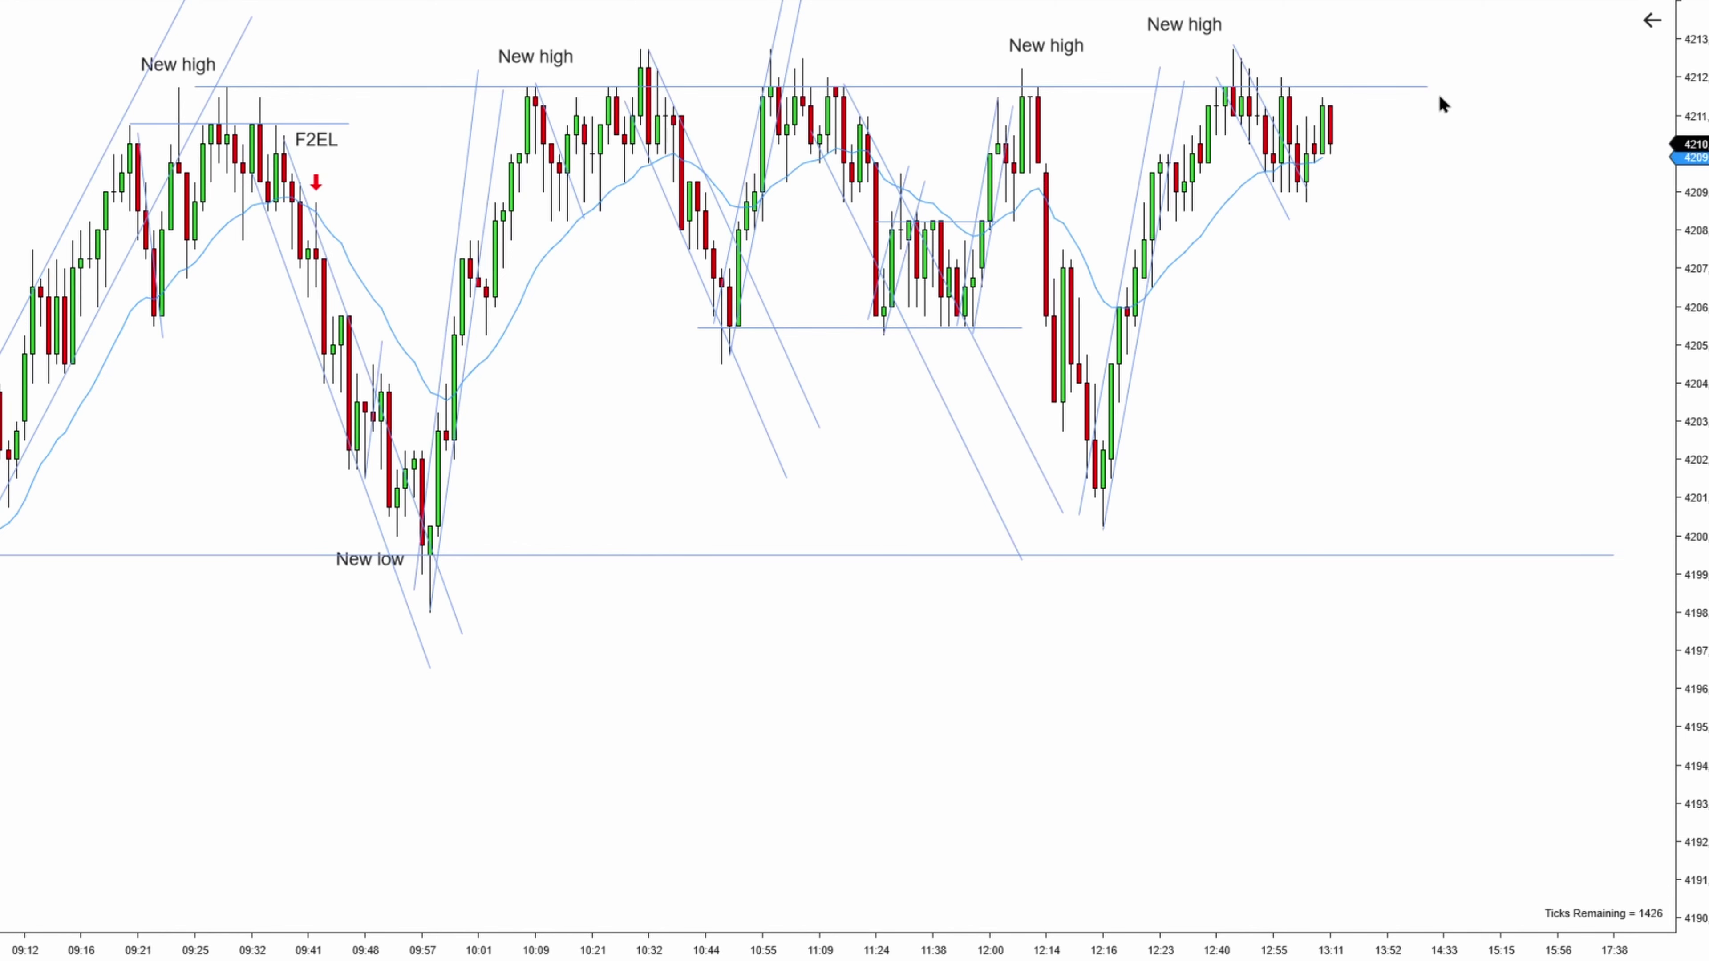
drag(1106, 138, 1285, 115)
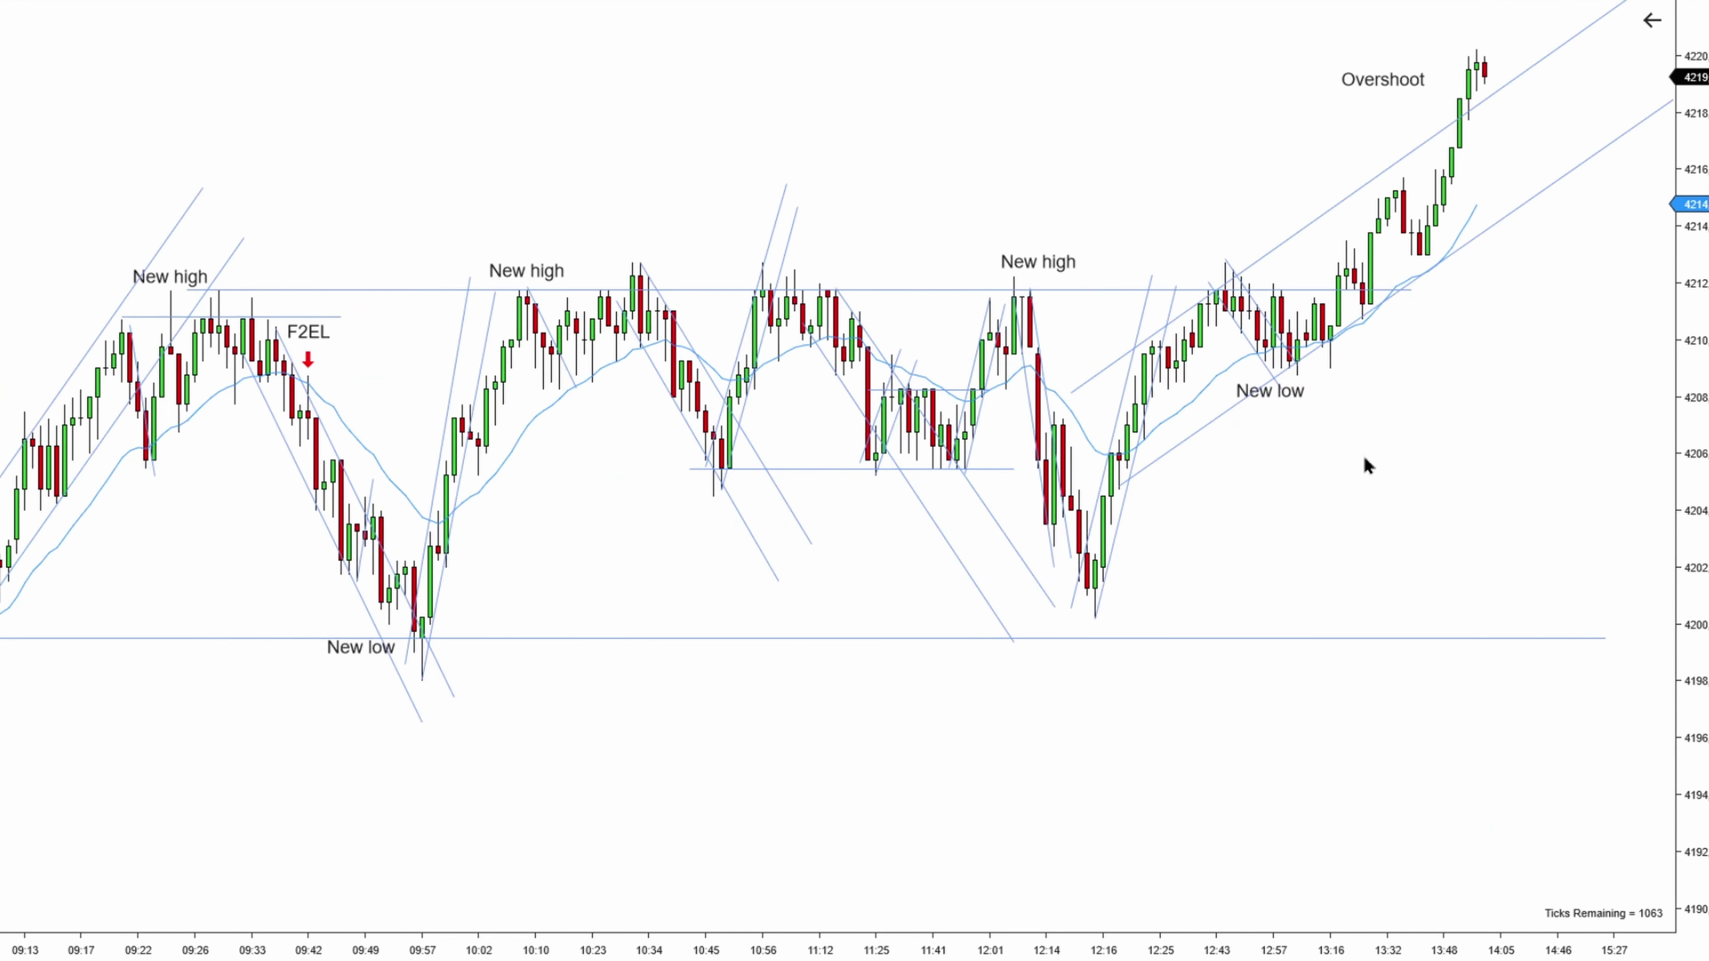
Move the Overshoot label slightly right beside the breakout peak and shift toward earlier bars
scroll(1201, 390, down, 3)
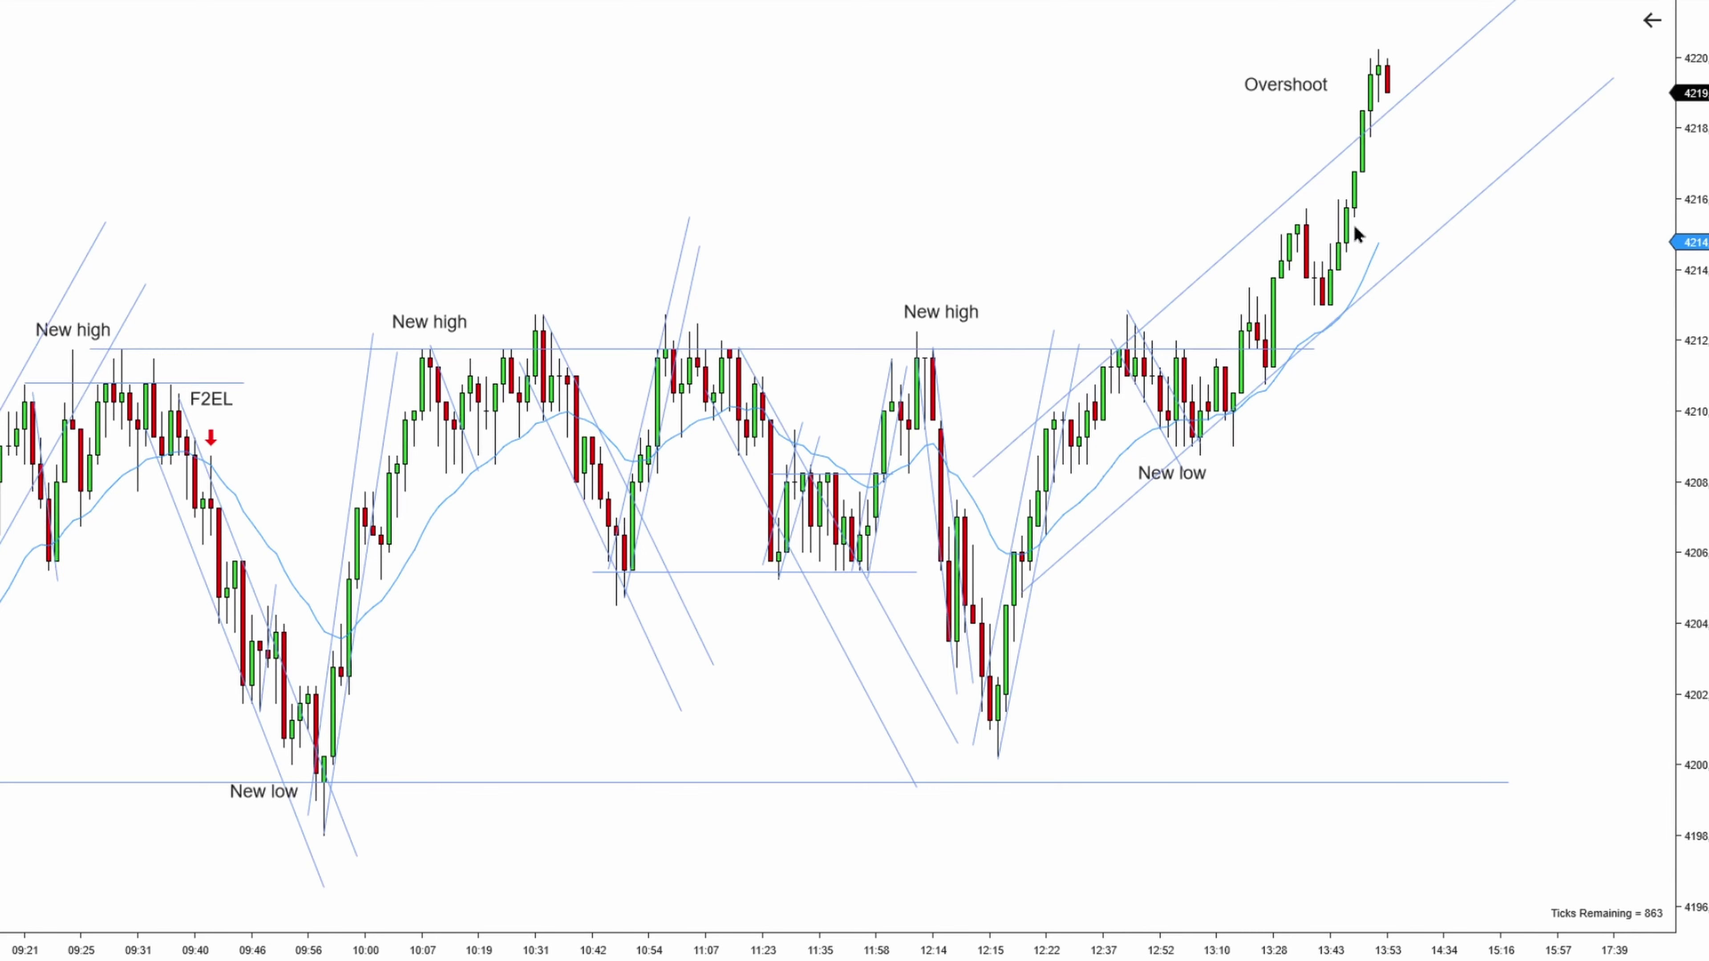
scroll(1256, 149, down, 1)
drag(1278, 93, 1303, 93)
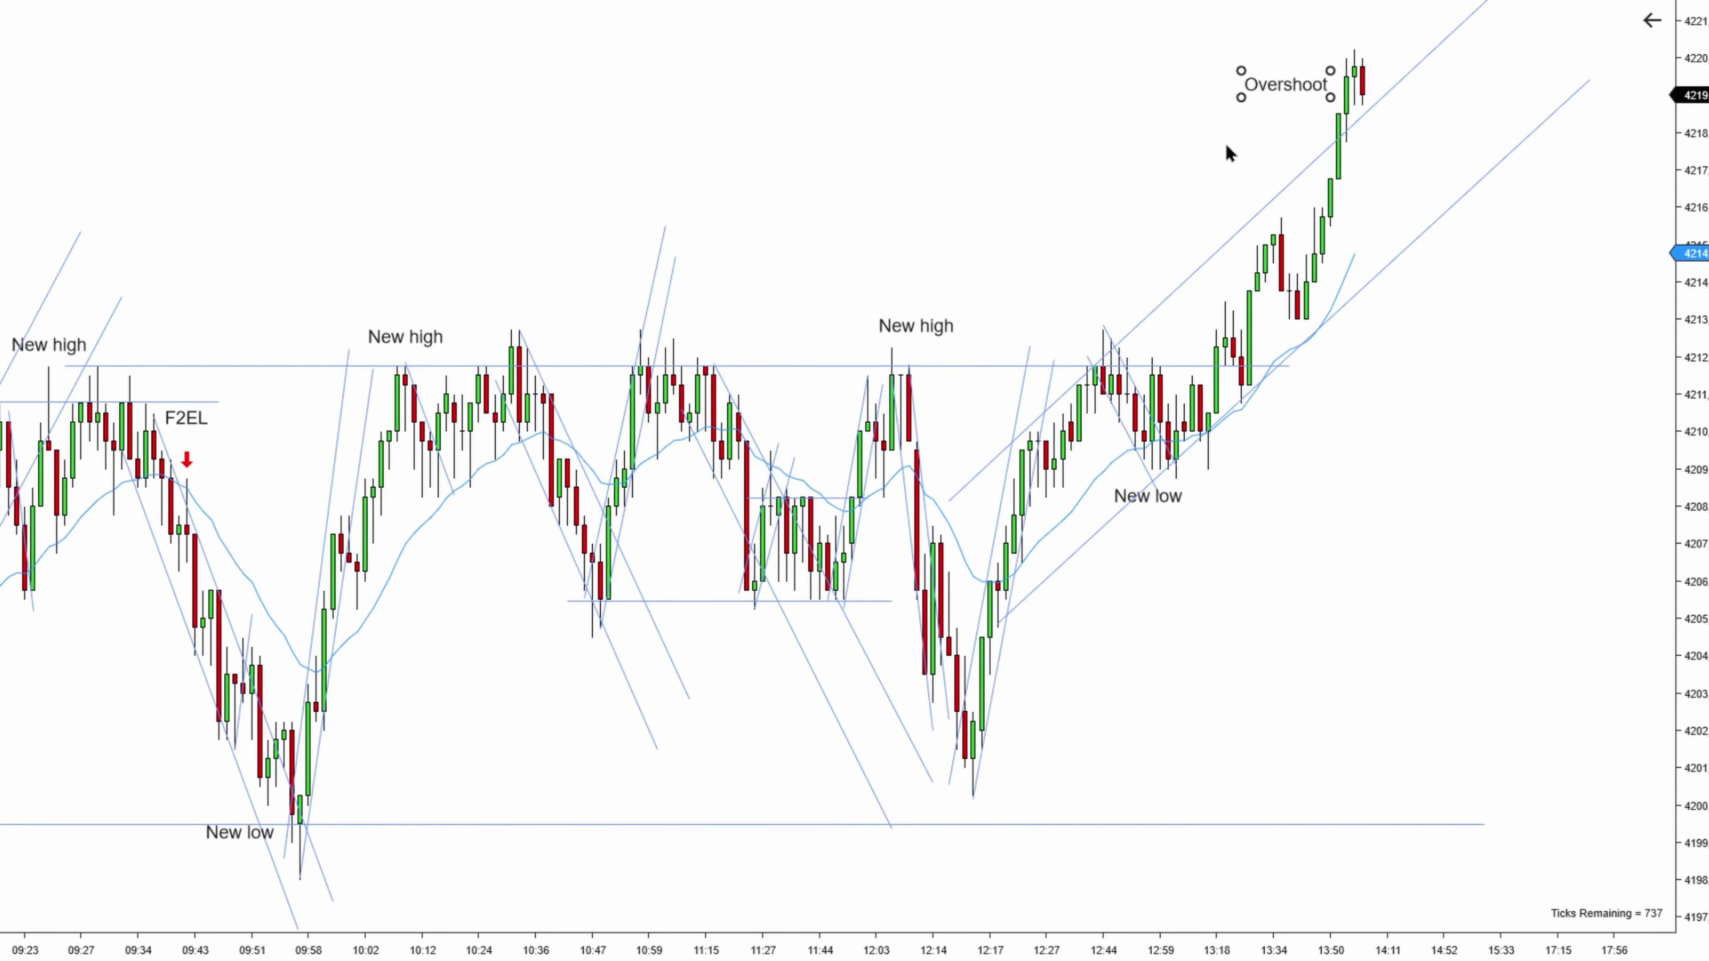
click(1245, 158)
drag(1373, 180, 1423, 160)
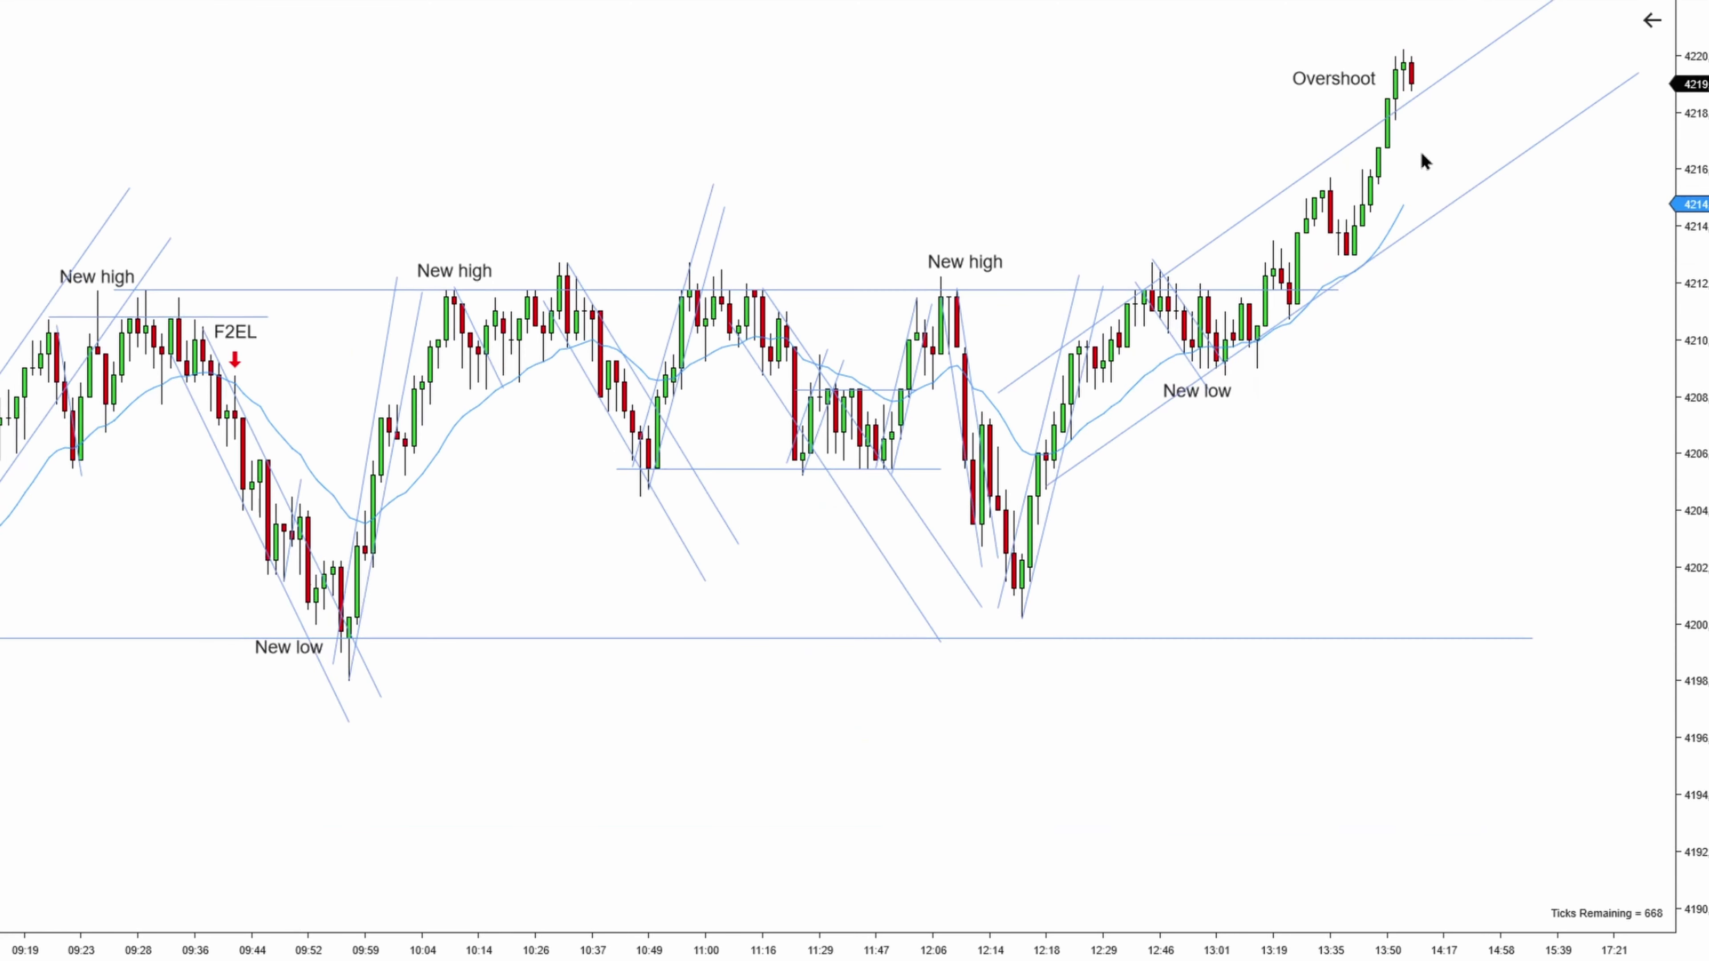
scroll(1425, 161, down, 3)
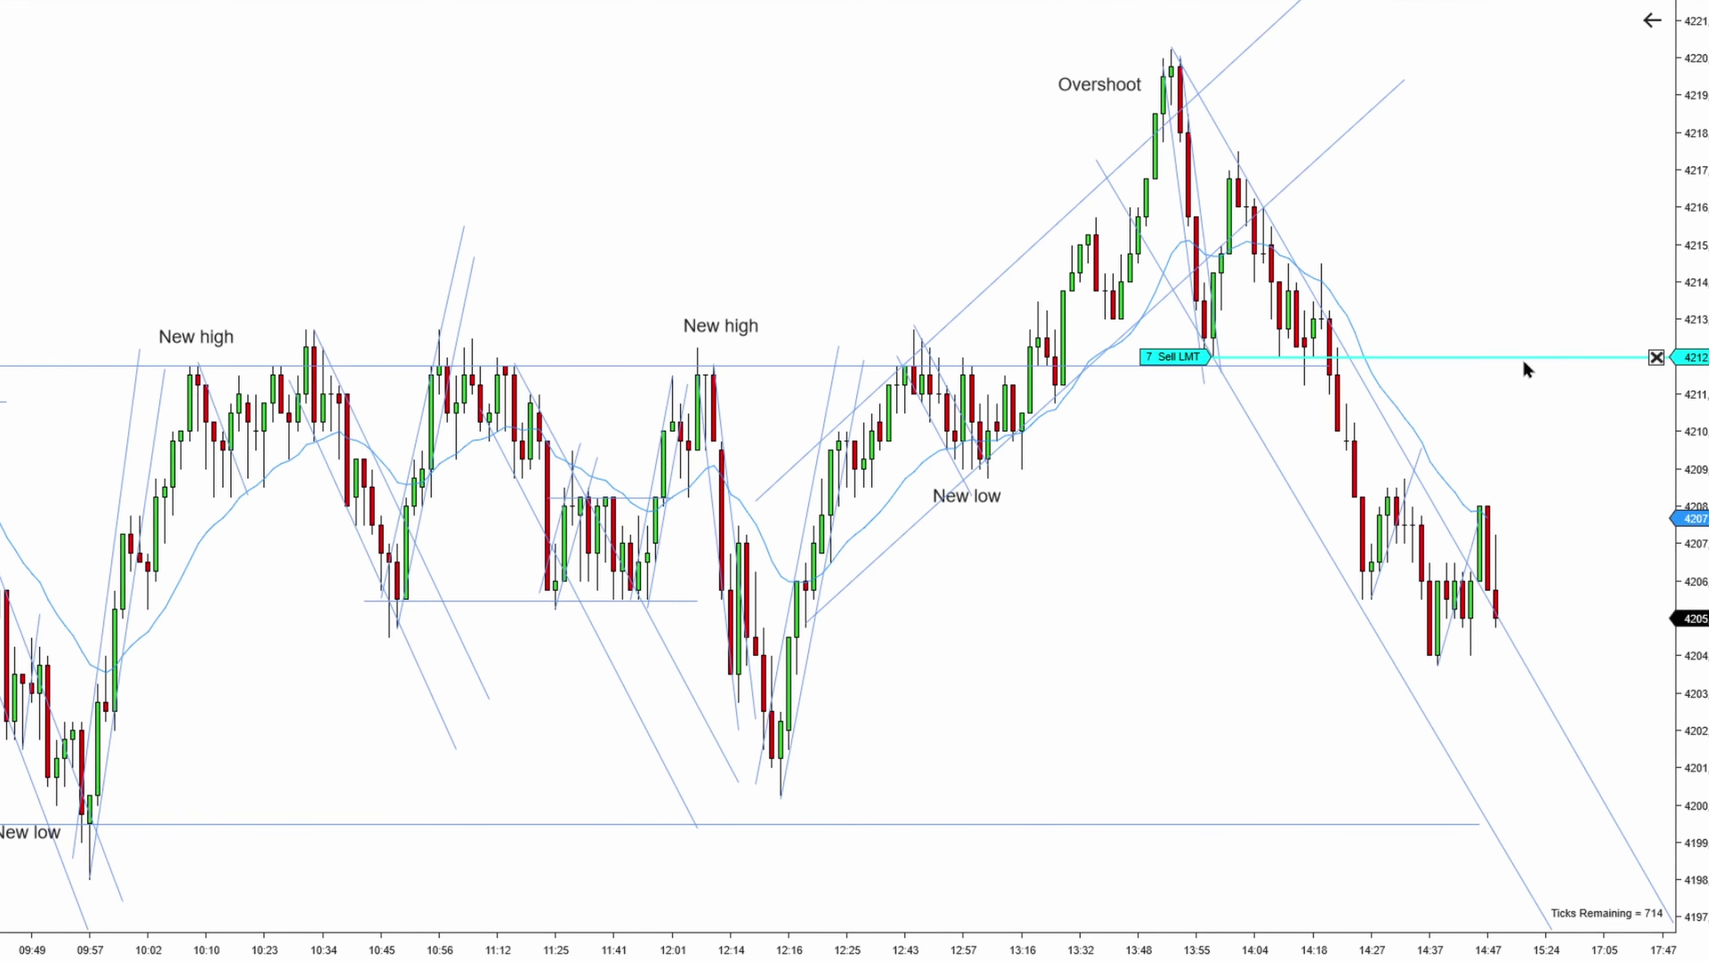
Lower the sell limit order to 4205 and copy a New high label to the 14:47 peak
drag(1526, 365, 1521, 594)
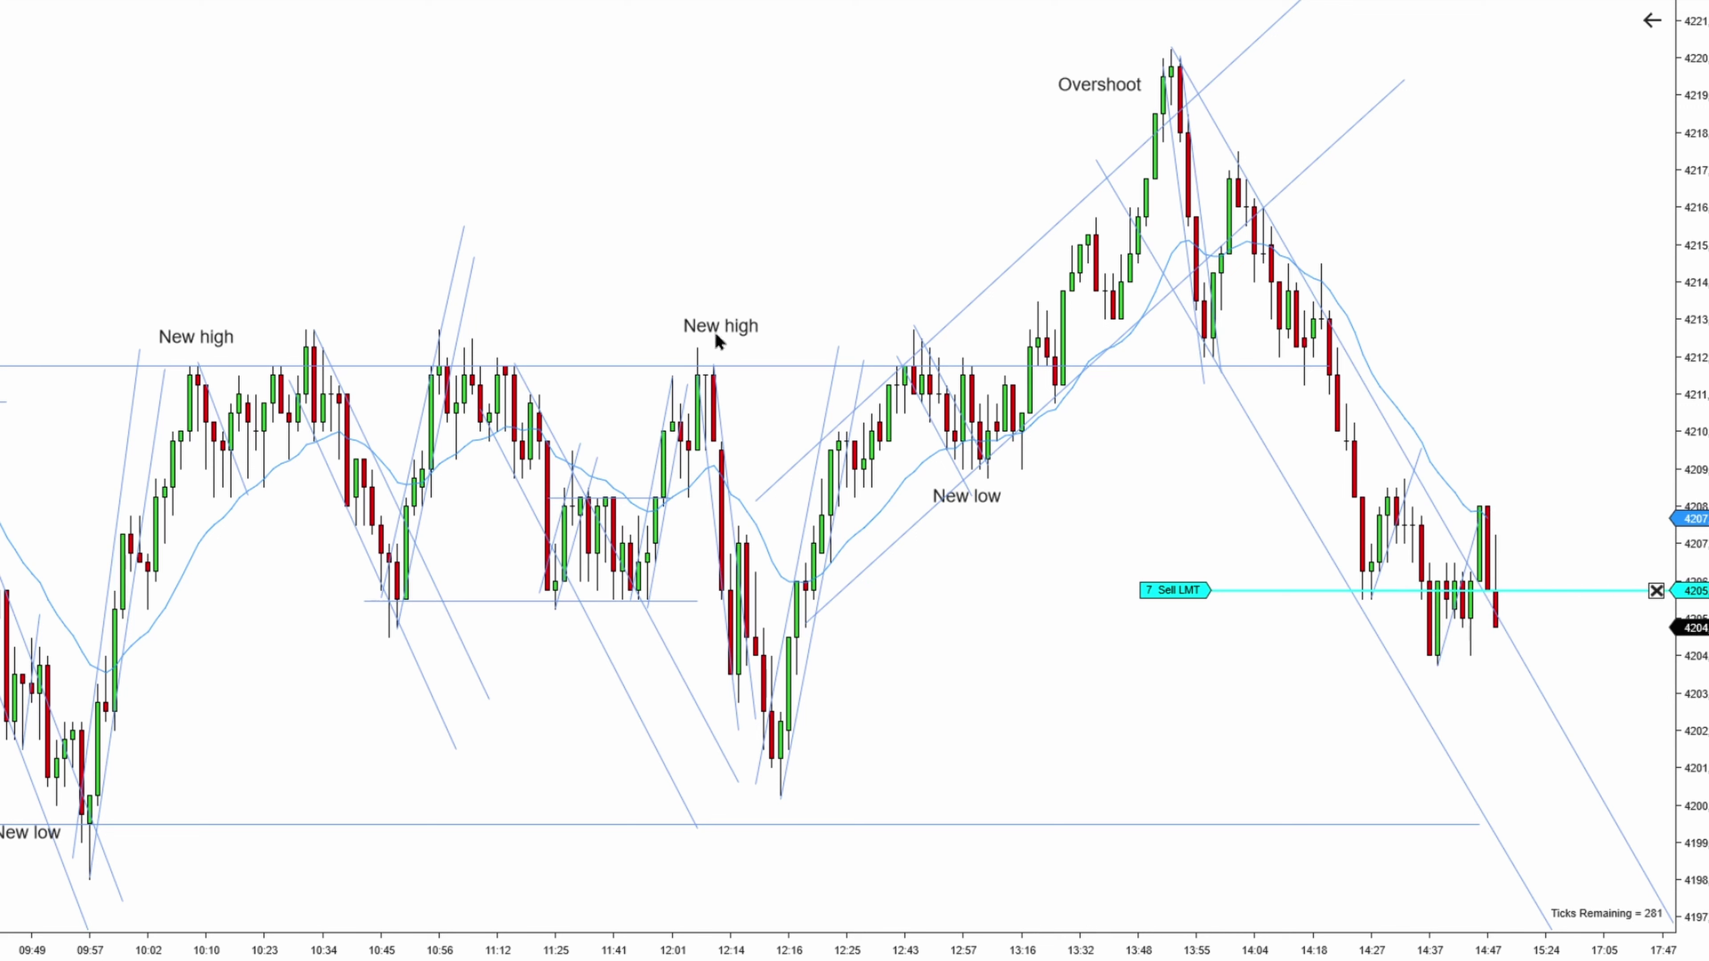
click(739, 330)
drag(739, 329, 1495, 482)
click(1494, 529)
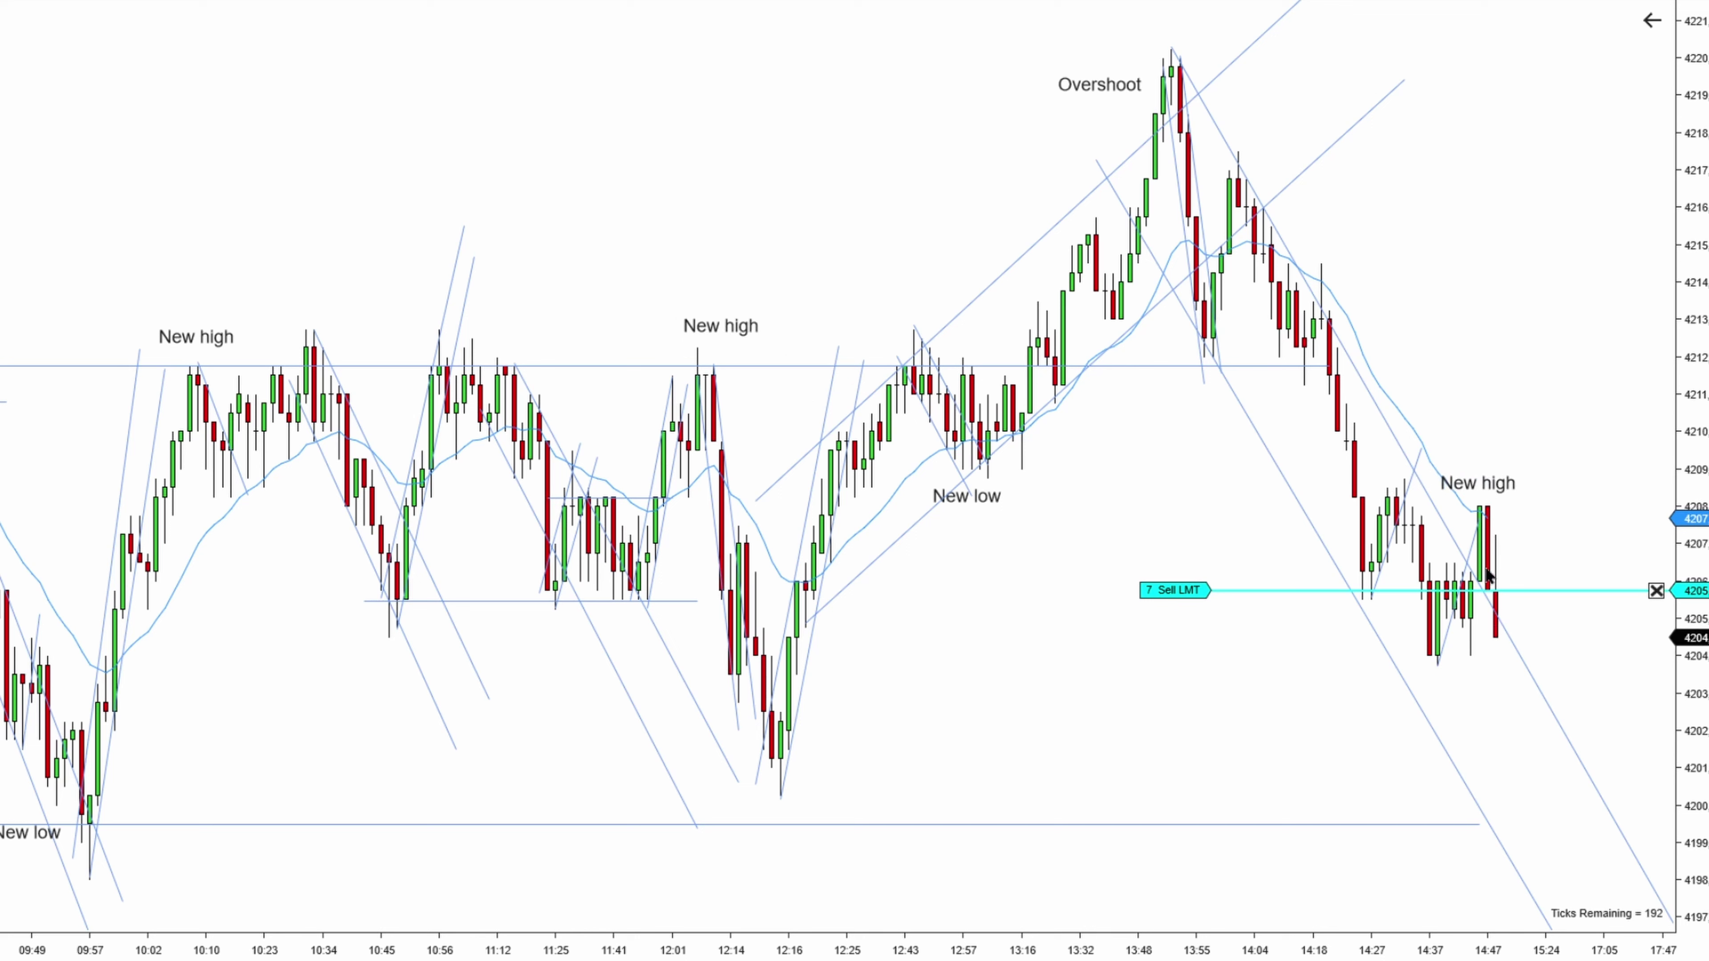
Draw two up arrows toward the recent candles, then undo both
drag(1437, 663, 1455, 559)
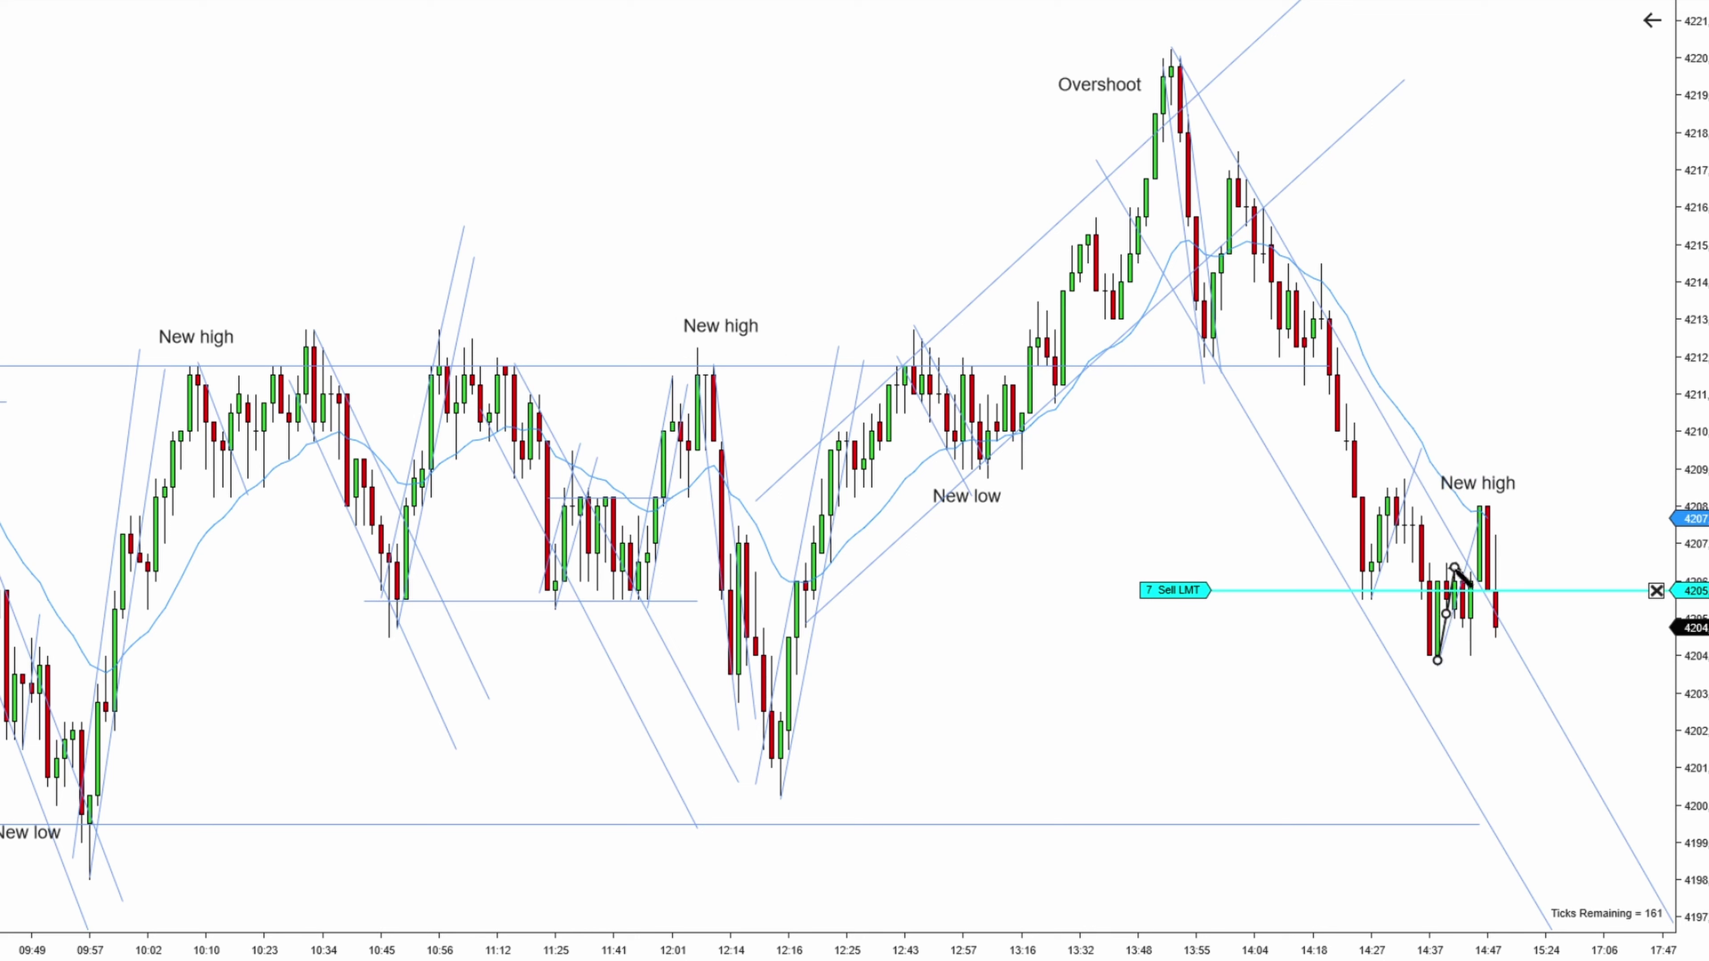
drag(1473, 626, 1487, 509)
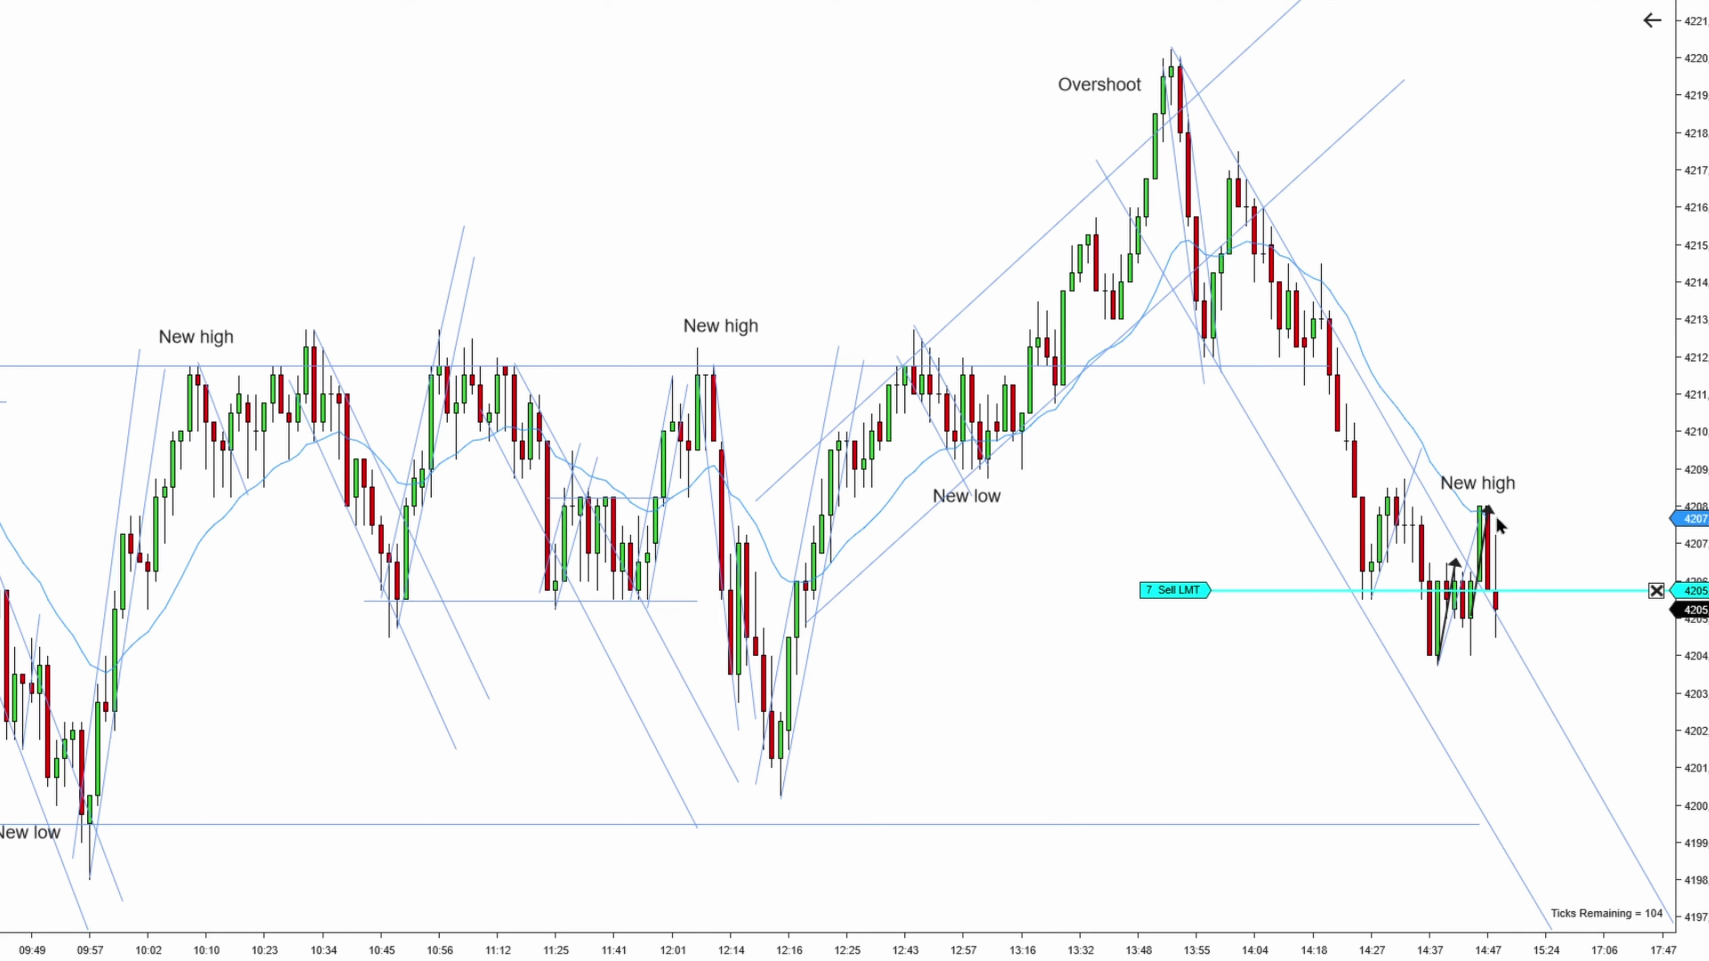
key(ctrl+z)
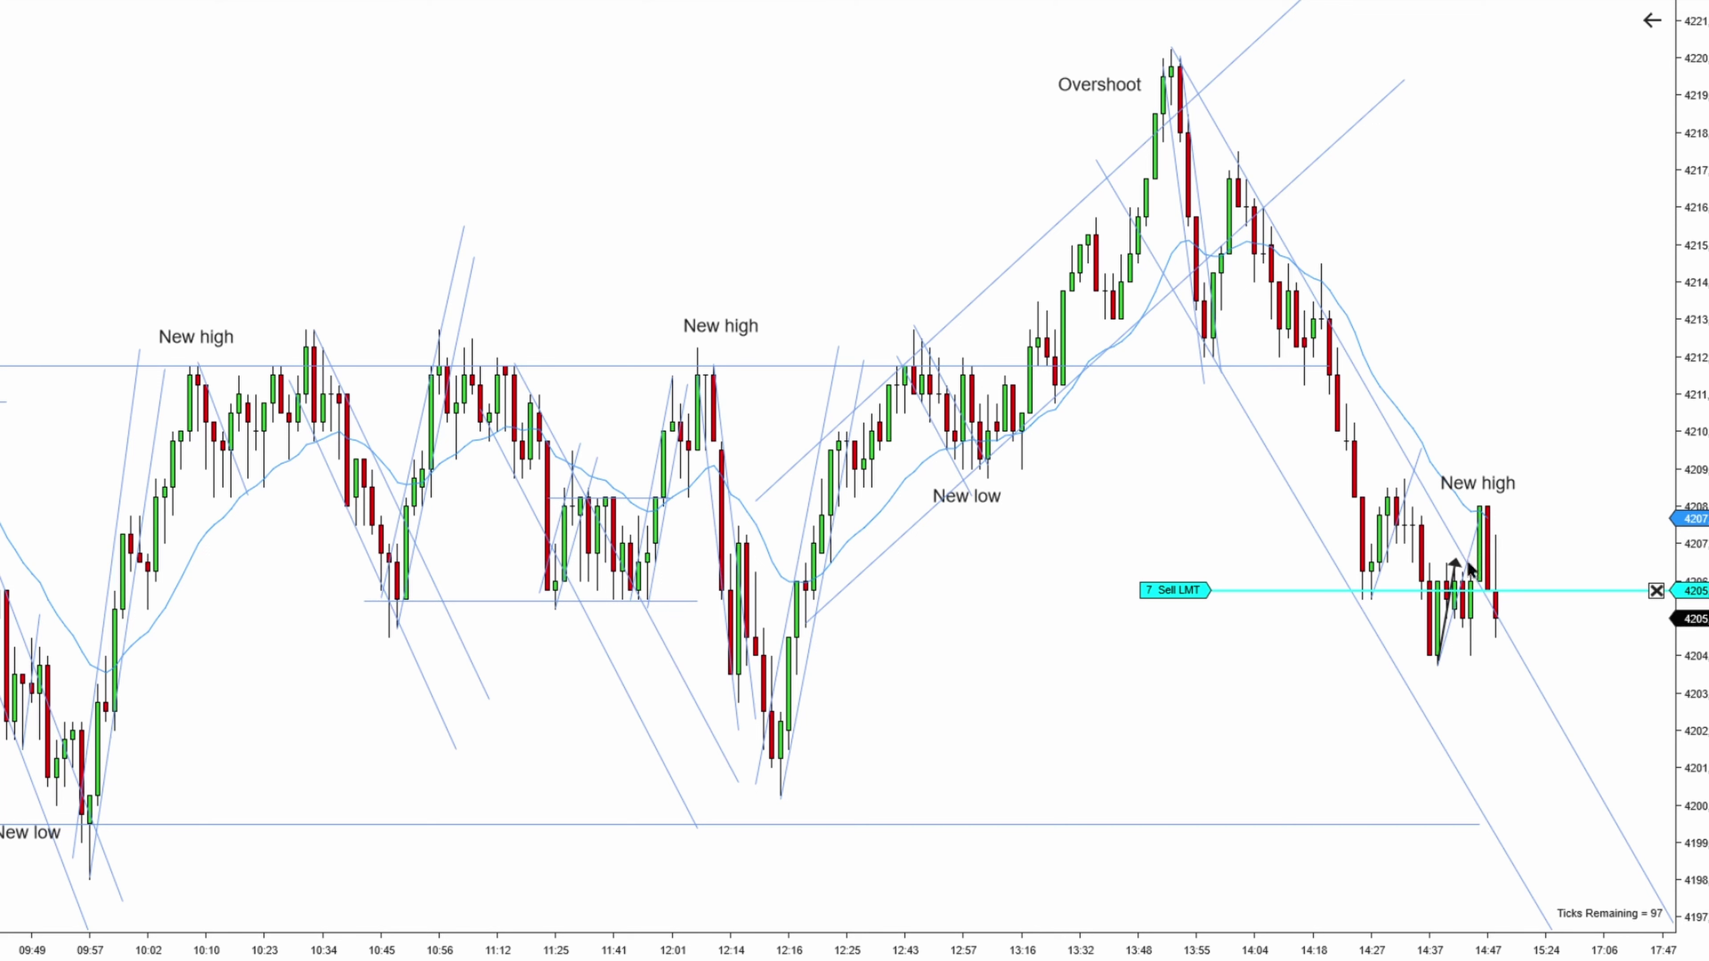
key(ctrl+z)
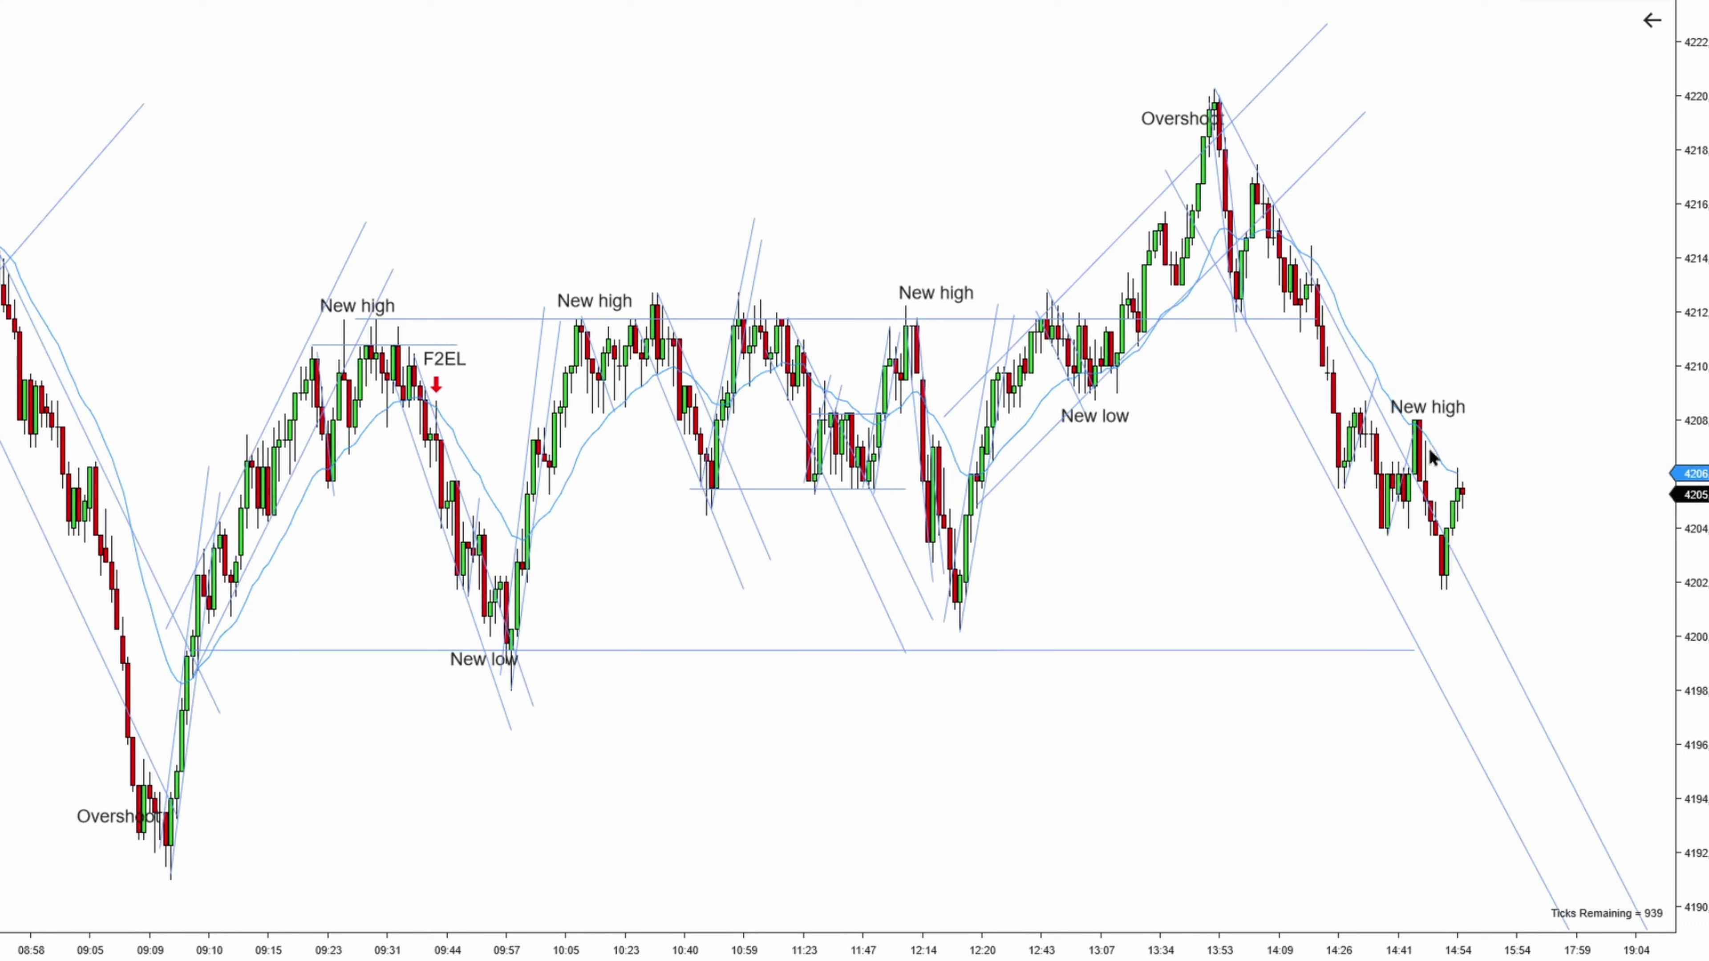
Copy the New low label to just below the latest dip
click(1124, 426)
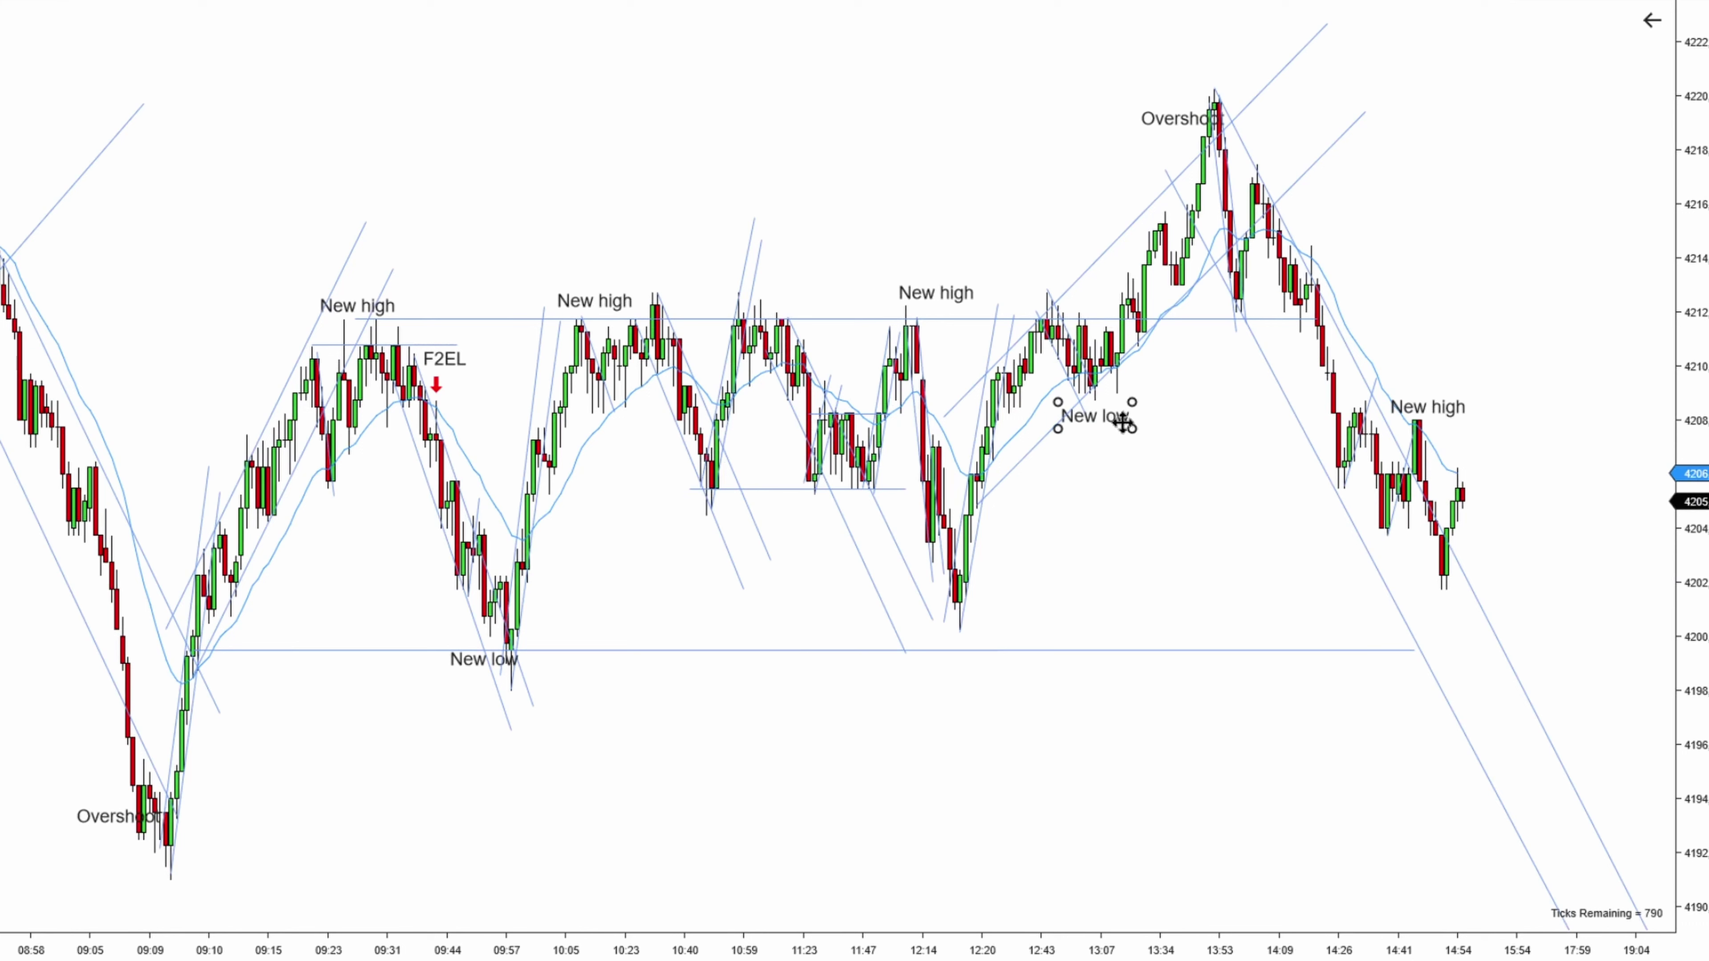
drag(1125, 425, 1394, 568)
click(1351, 532)
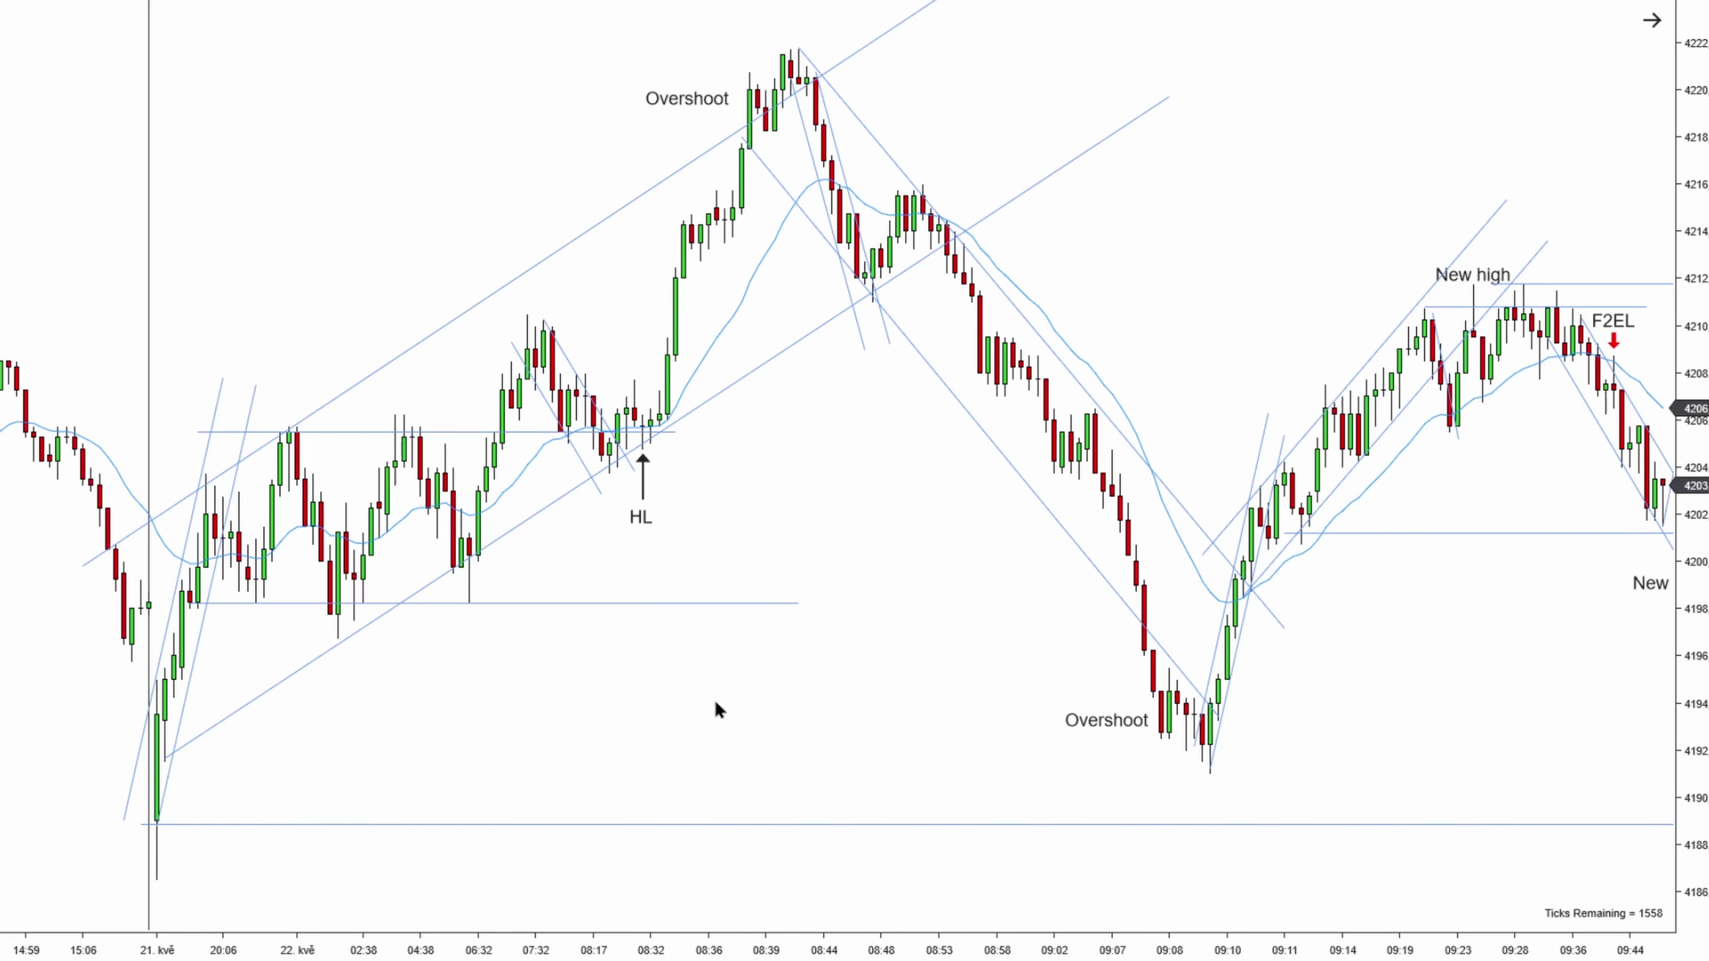
Scroll back through the previous evening's and morning's bars to show the HL arrow and Overshoot labels
scroll(781, 527, up, 3)
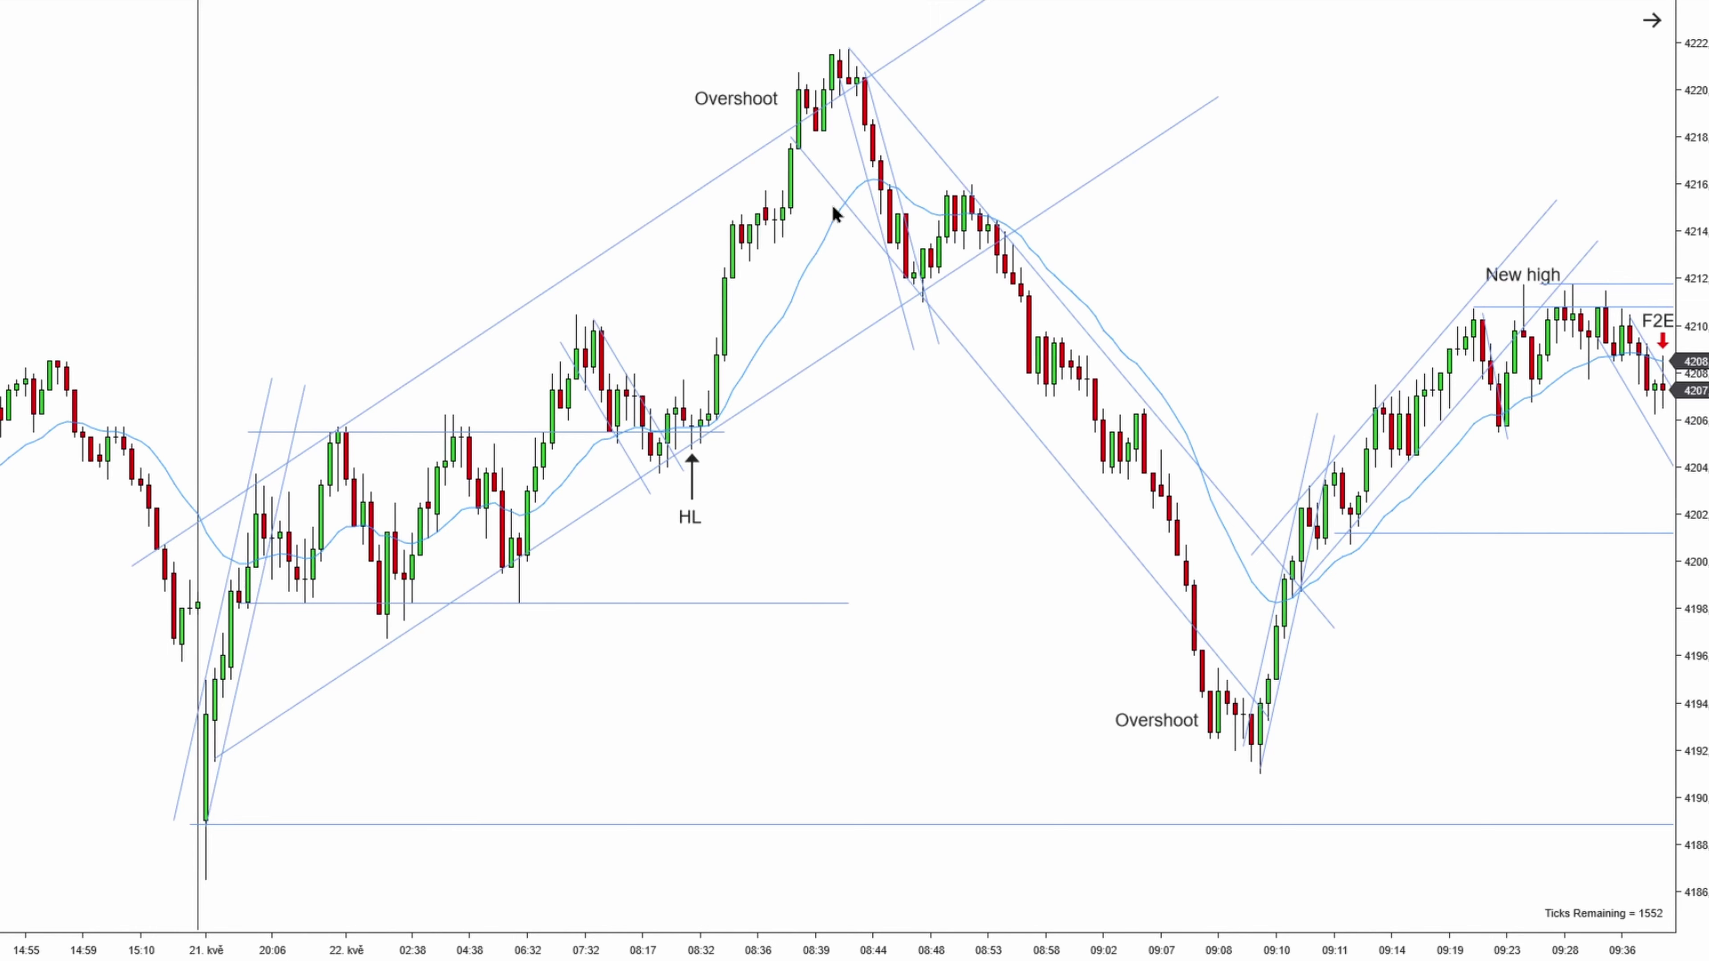
scroll(1152, 210, down, 7)
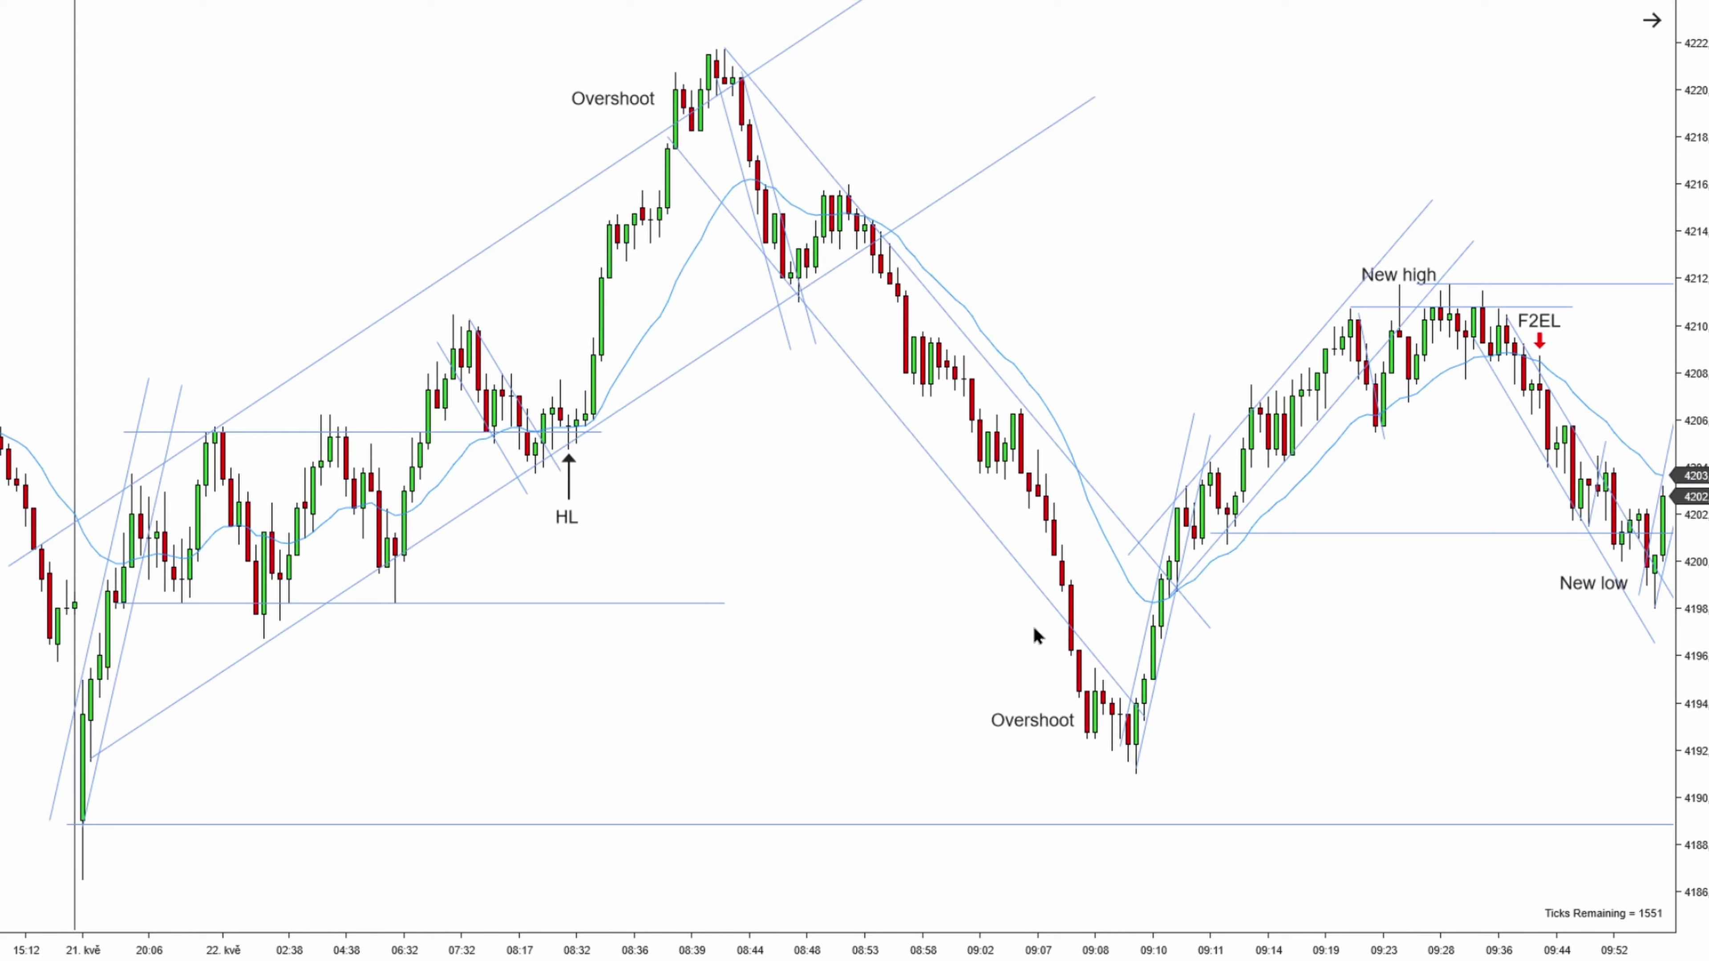
scroll(804, 477, up, 2)
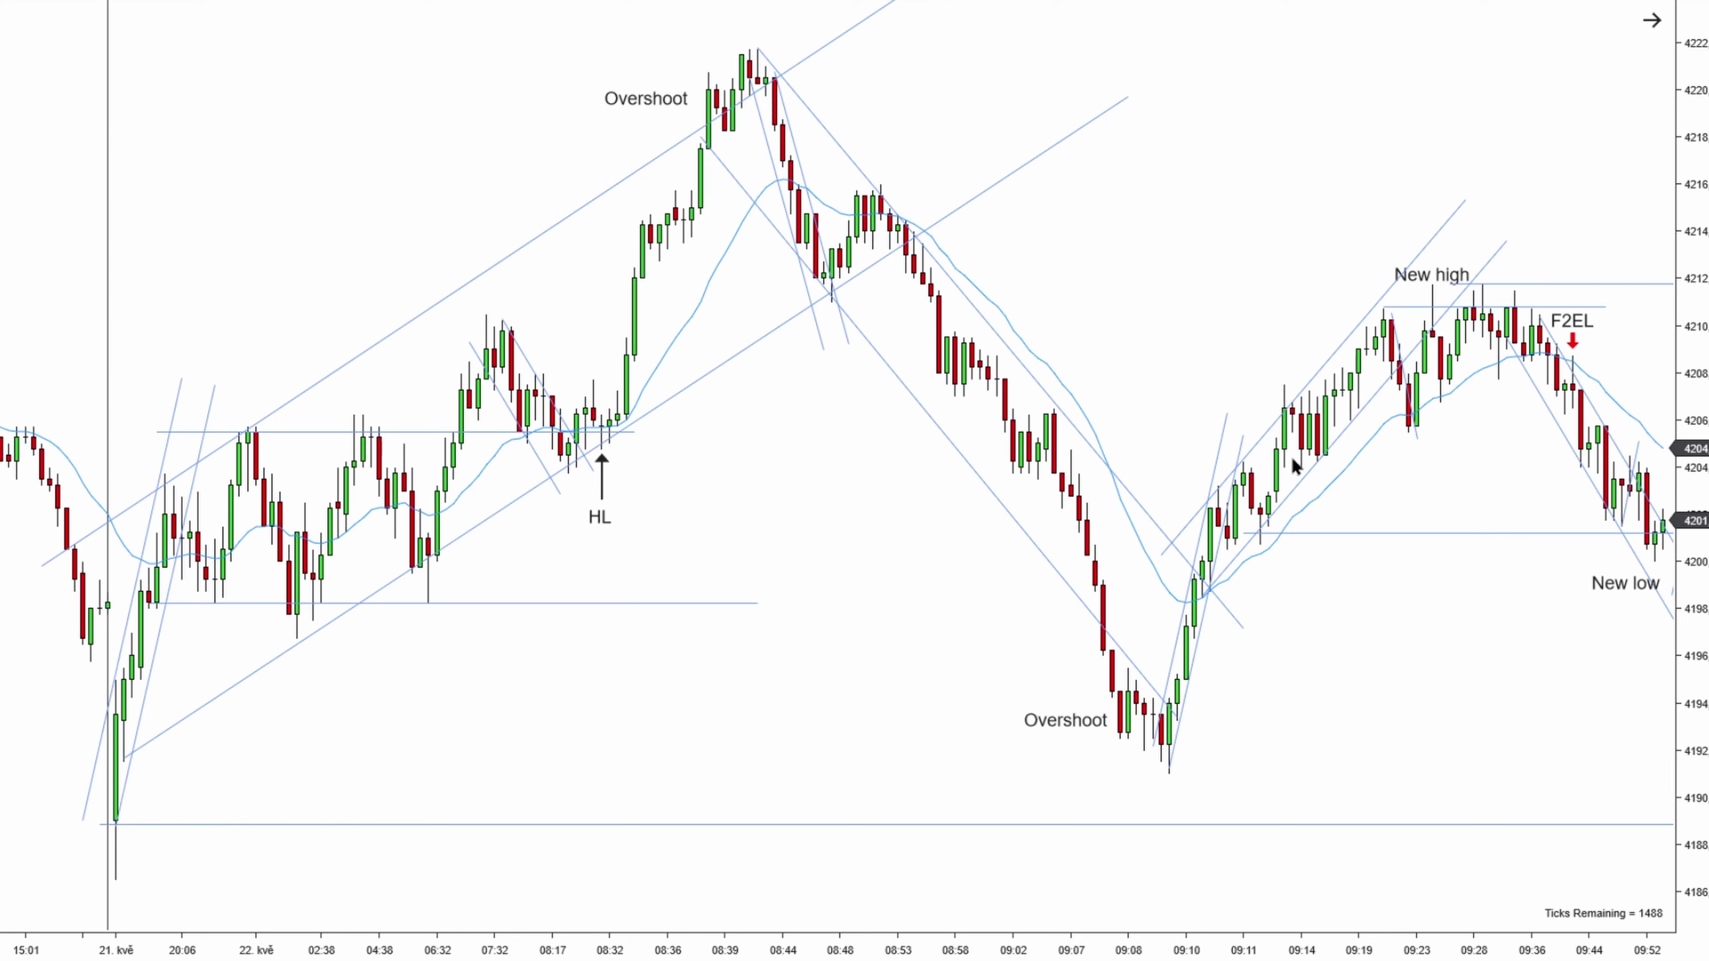
scroll(669, 496, up, 3)
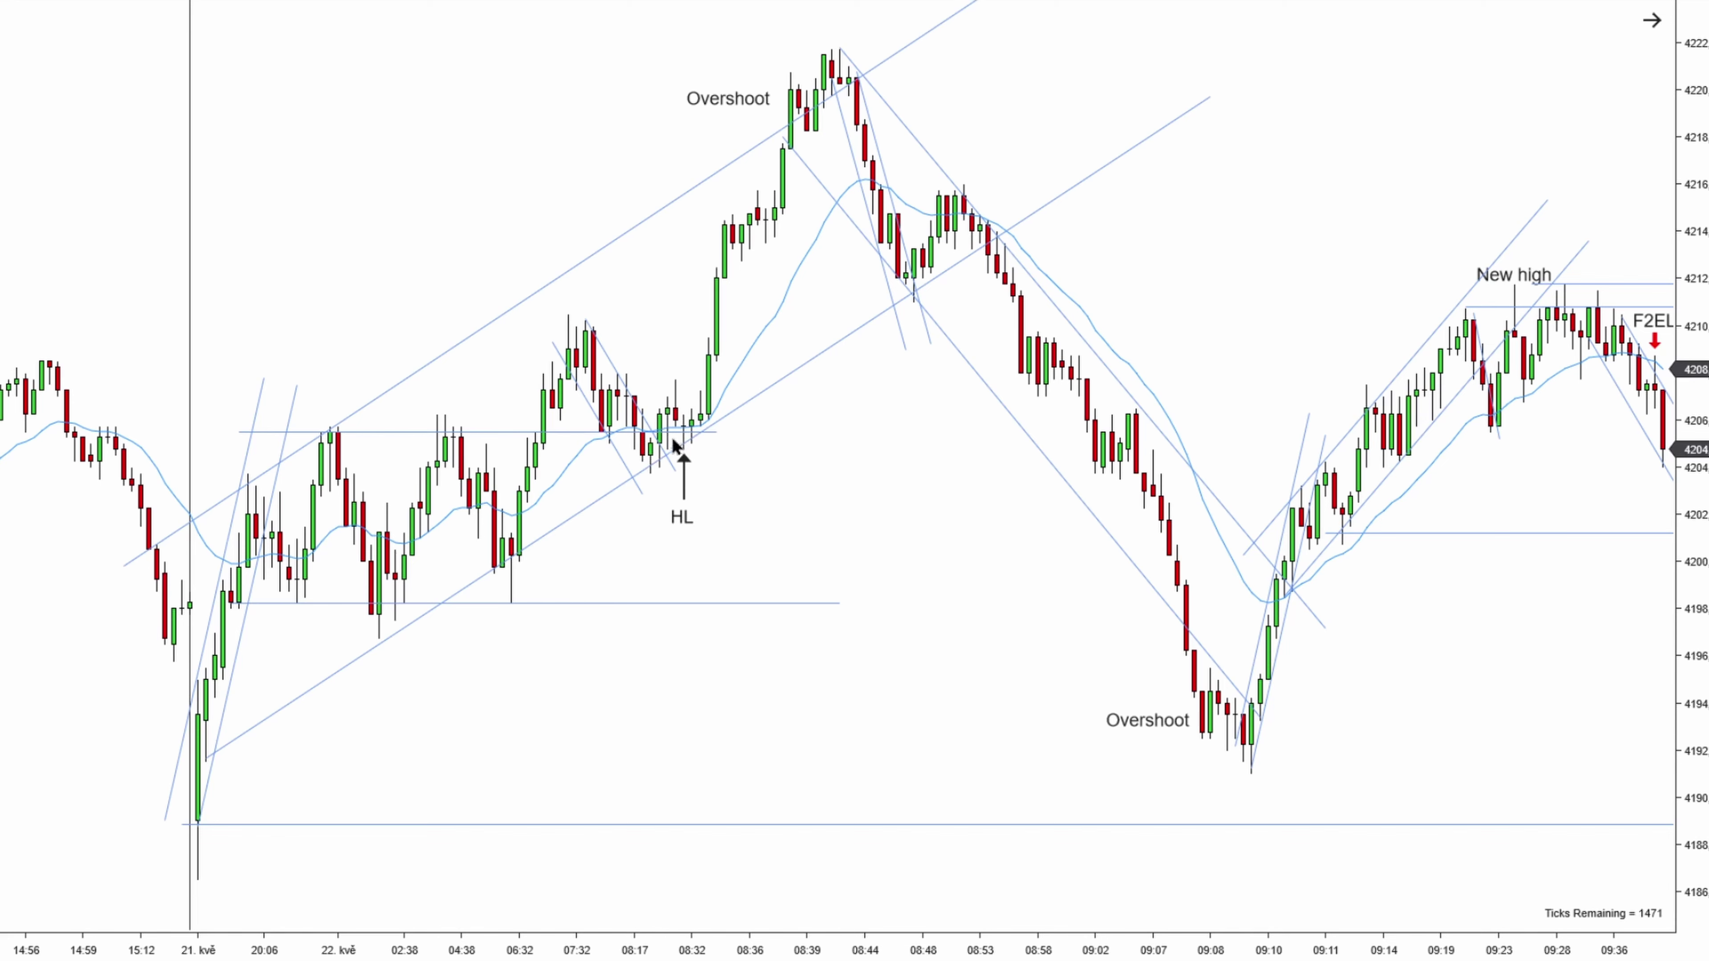
Pan through later bars past 11:00 and the 2ES label, reaching 13:34
drag(1214, 319, 841, 333)
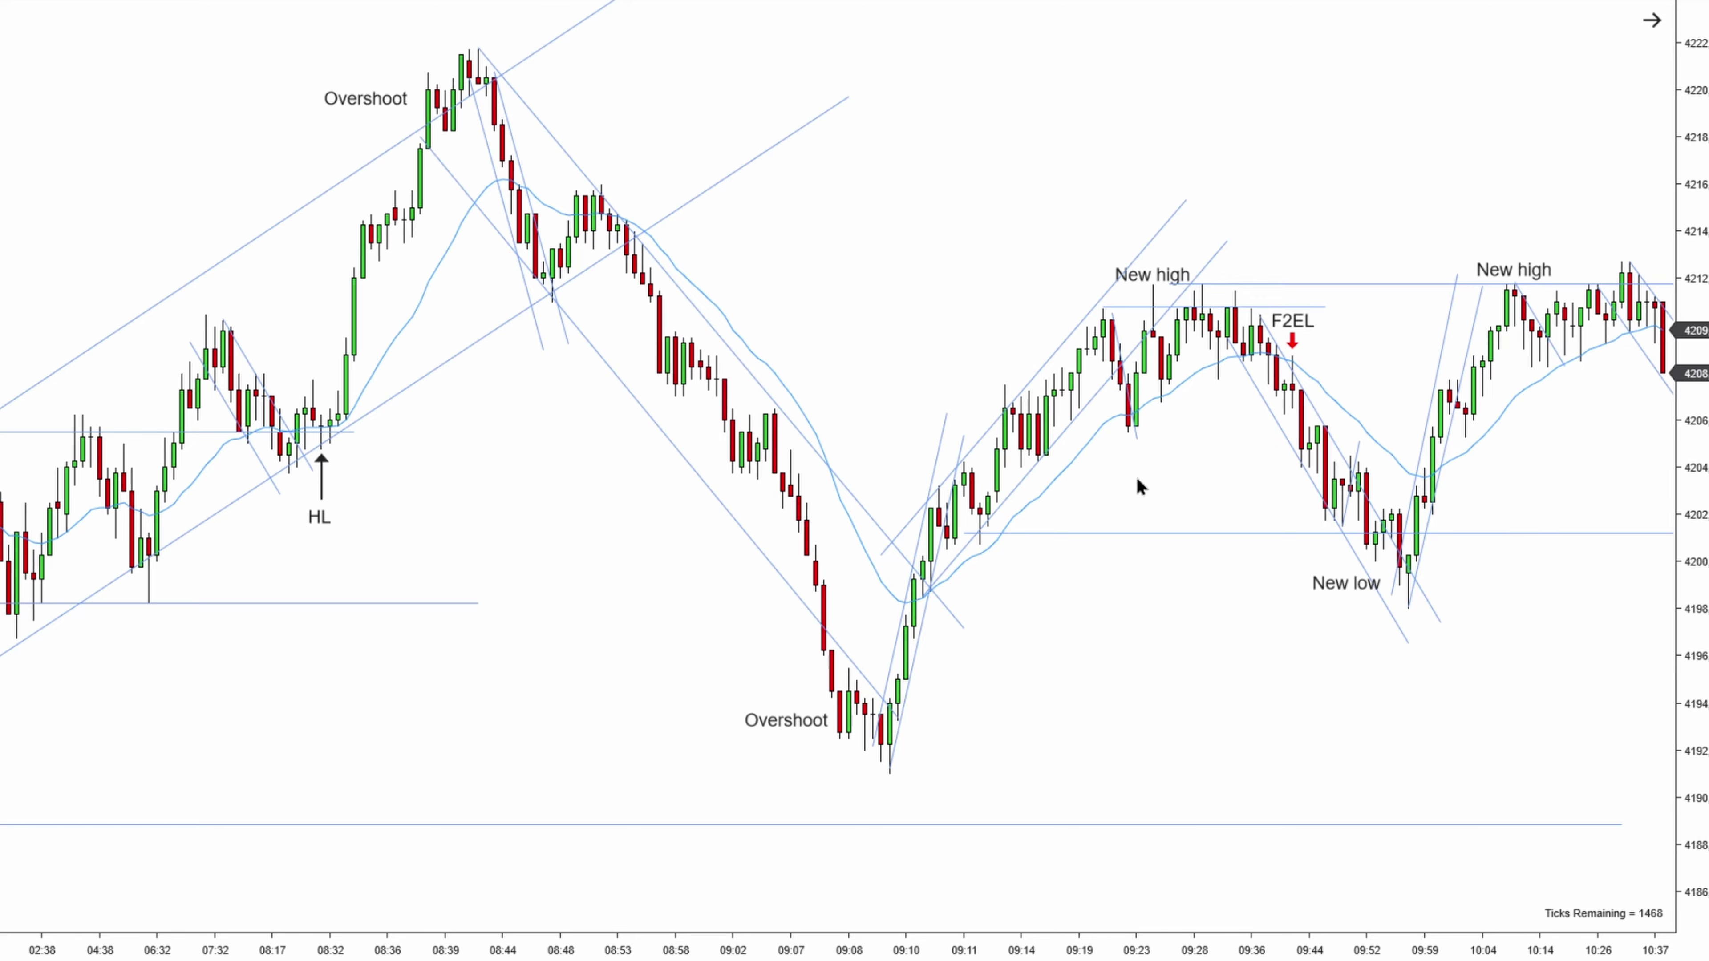
drag(1139, 483, 804, 488)
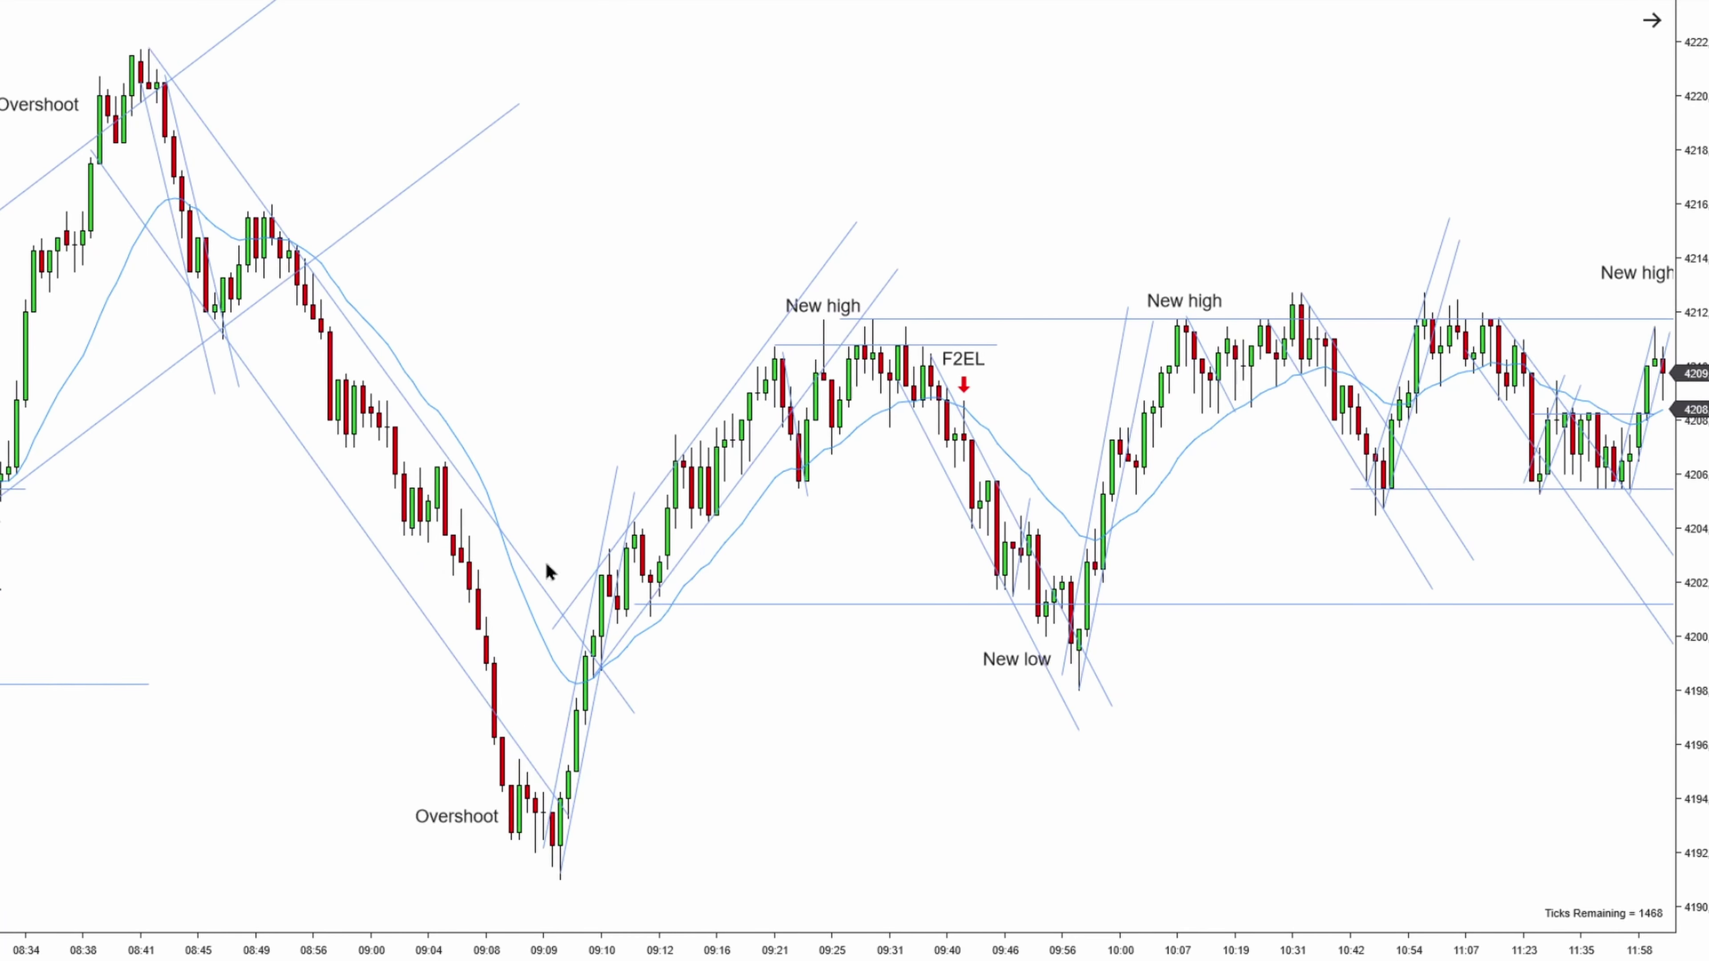
drag(900, 527, 733, 499)
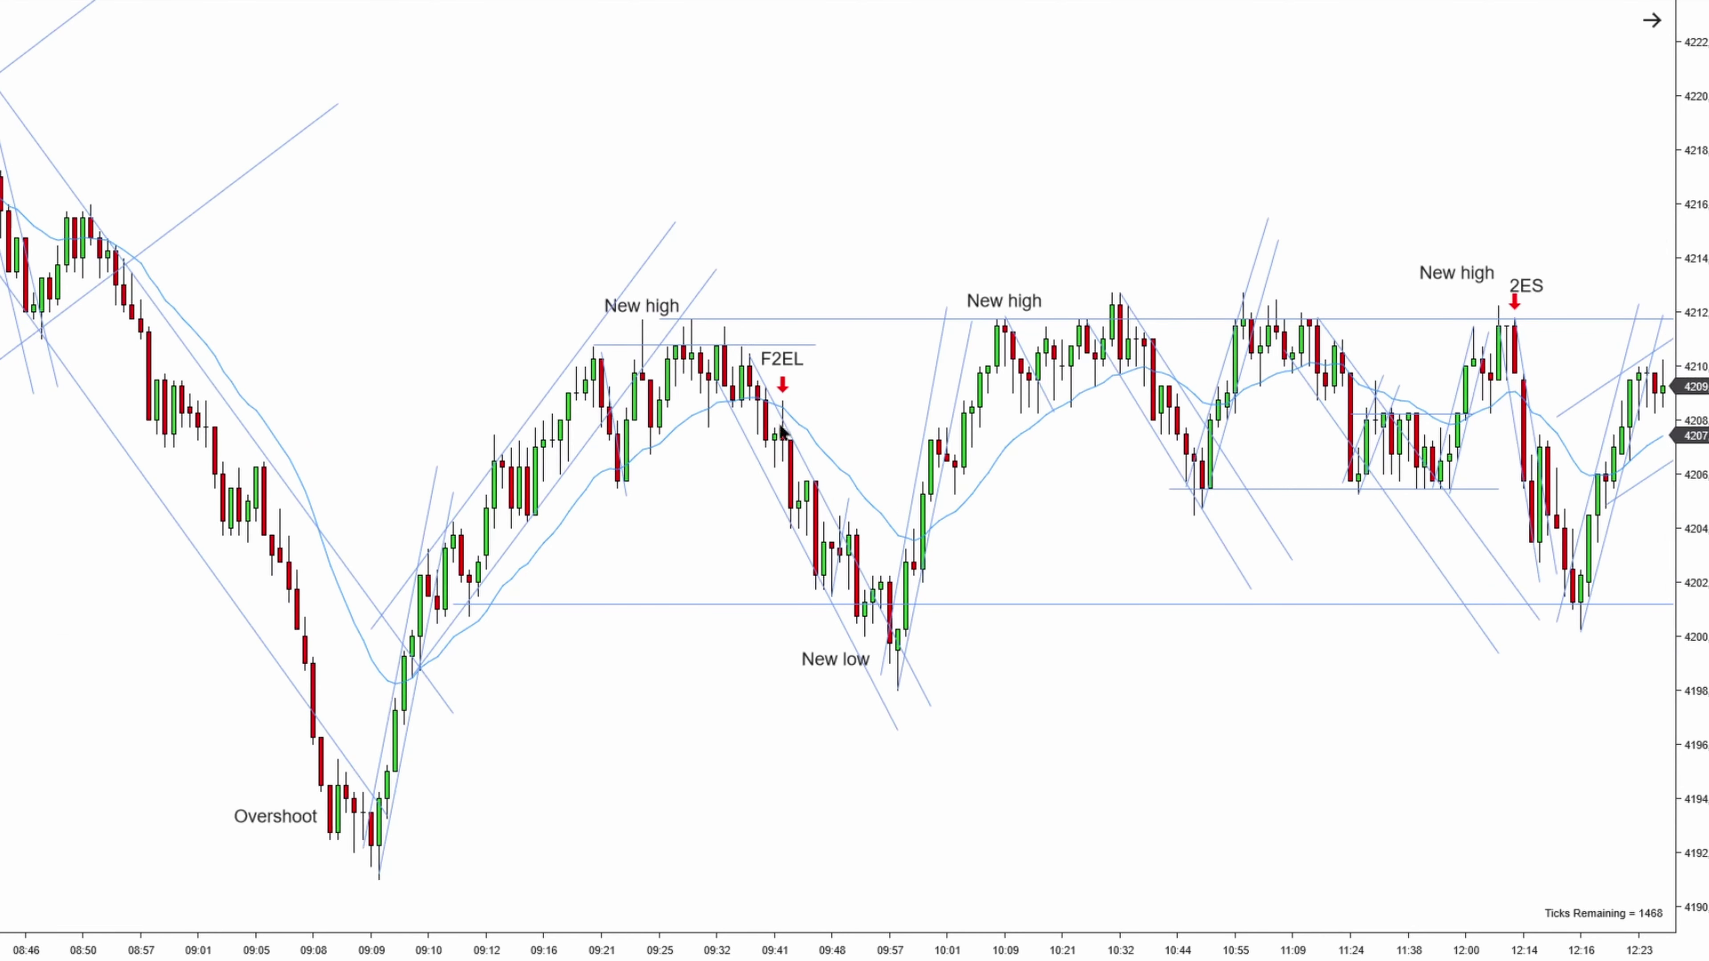
scroll(1052, 572, down, 3)
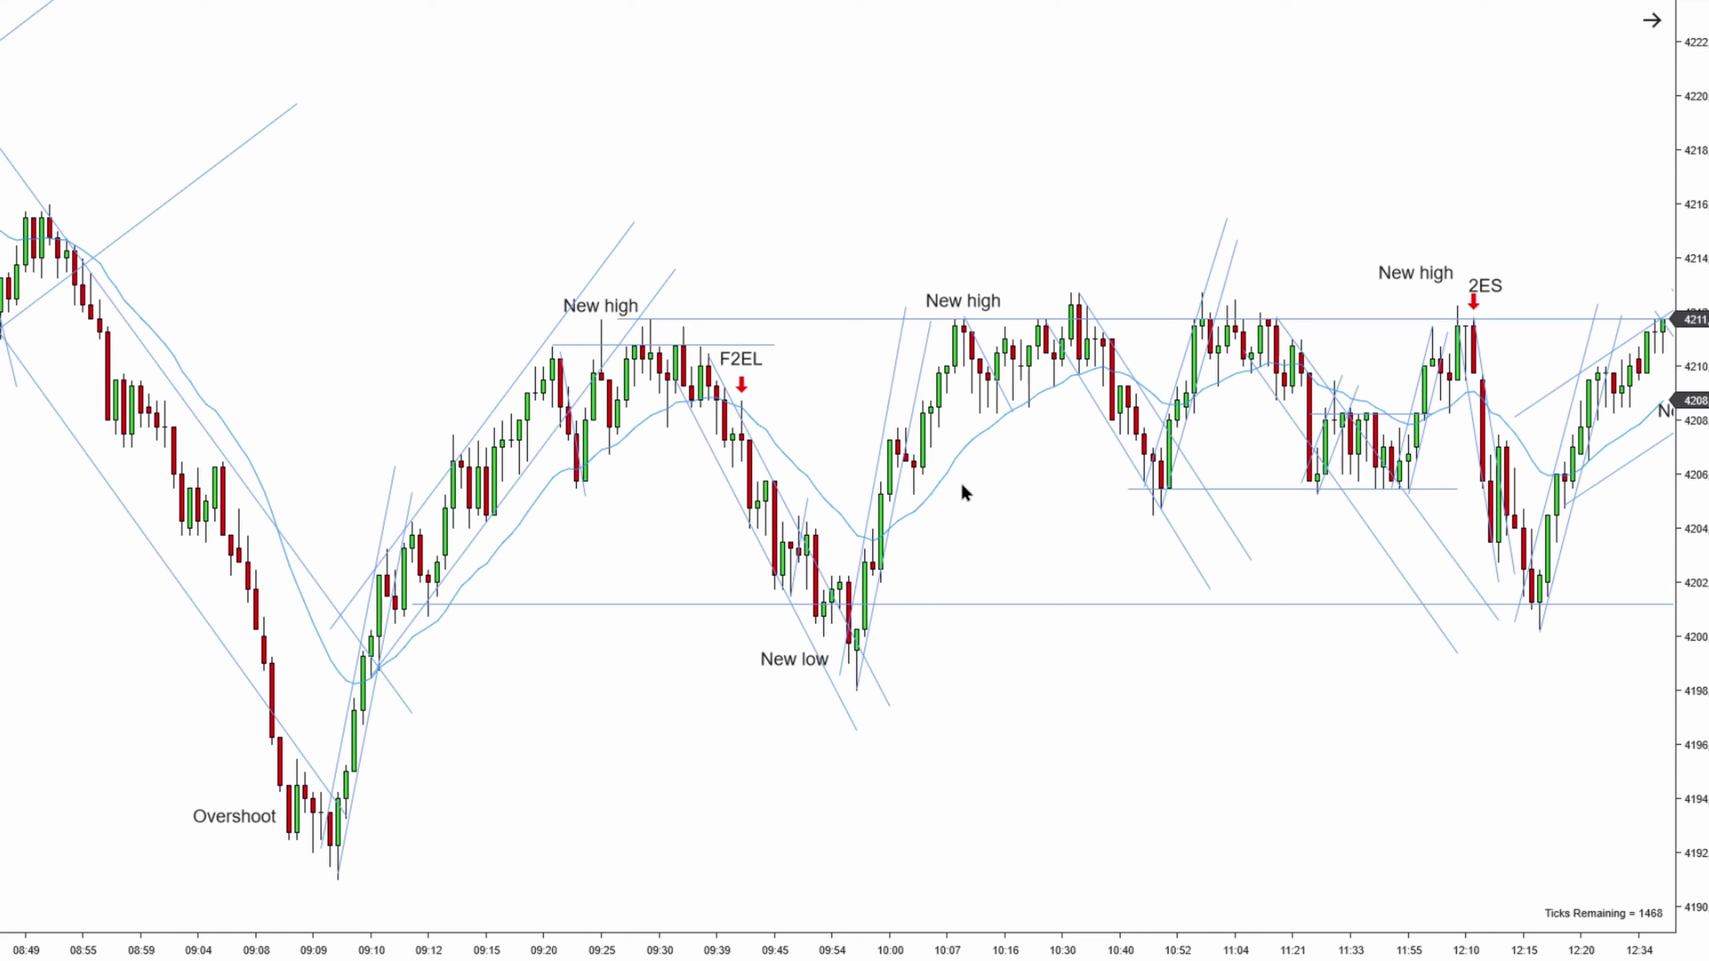
drag(613, 544, 694, 525)
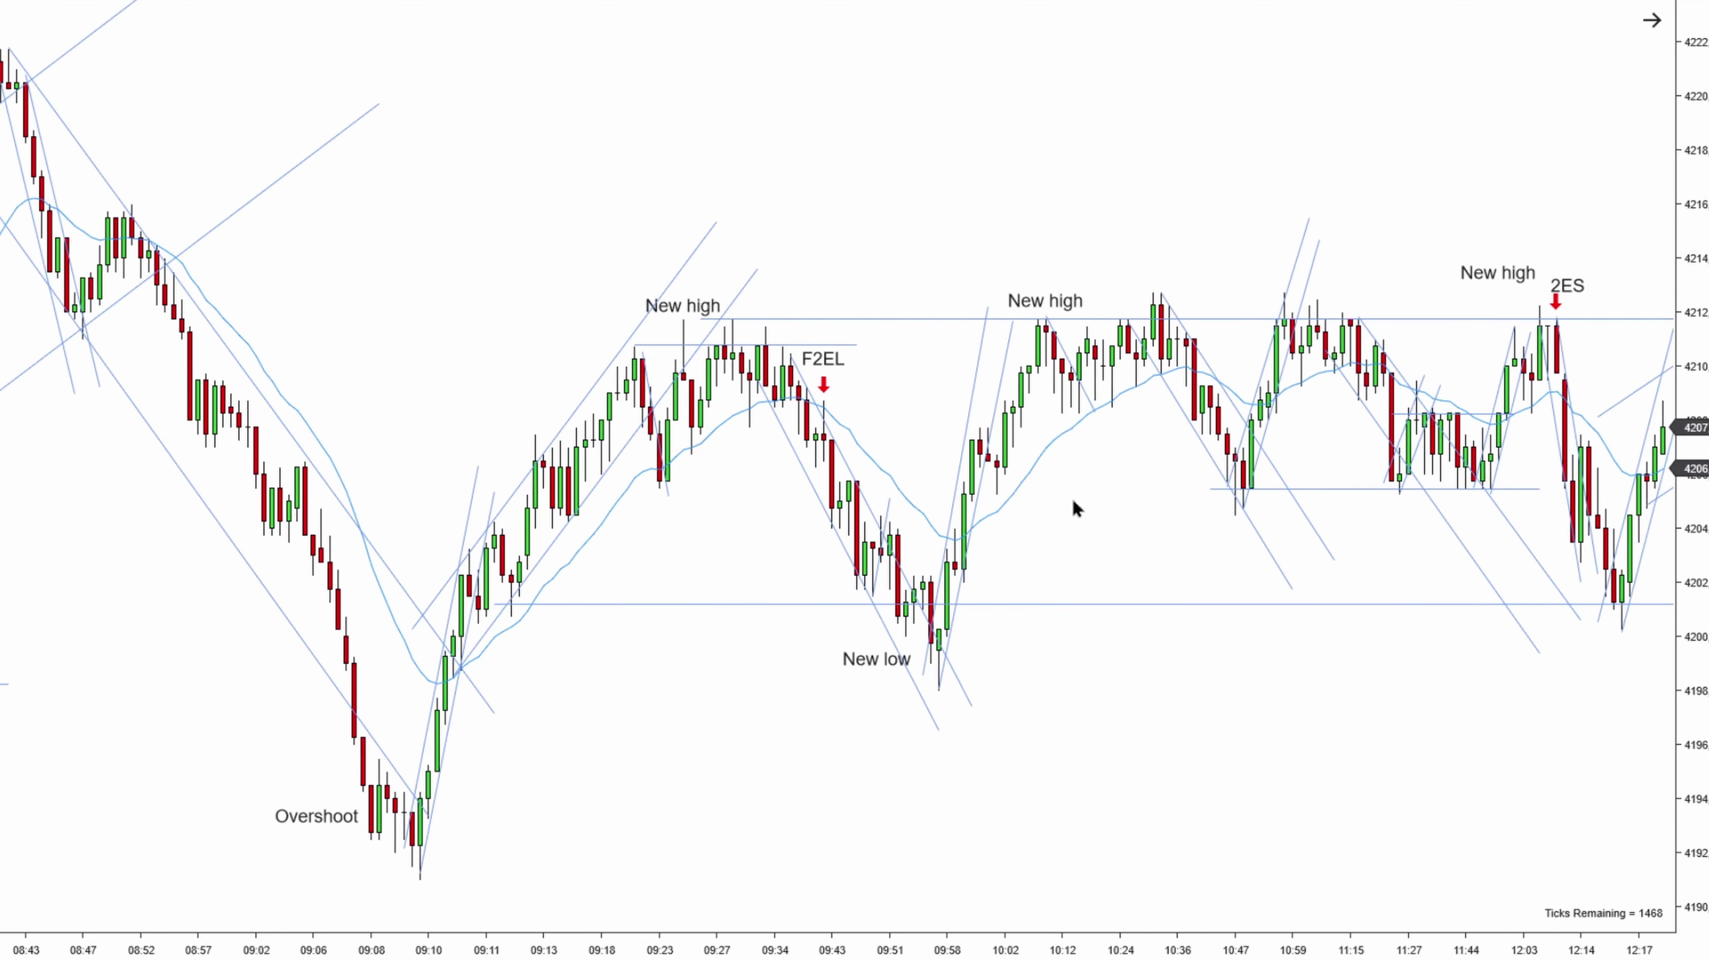
drag(809, 492, 643, 439)
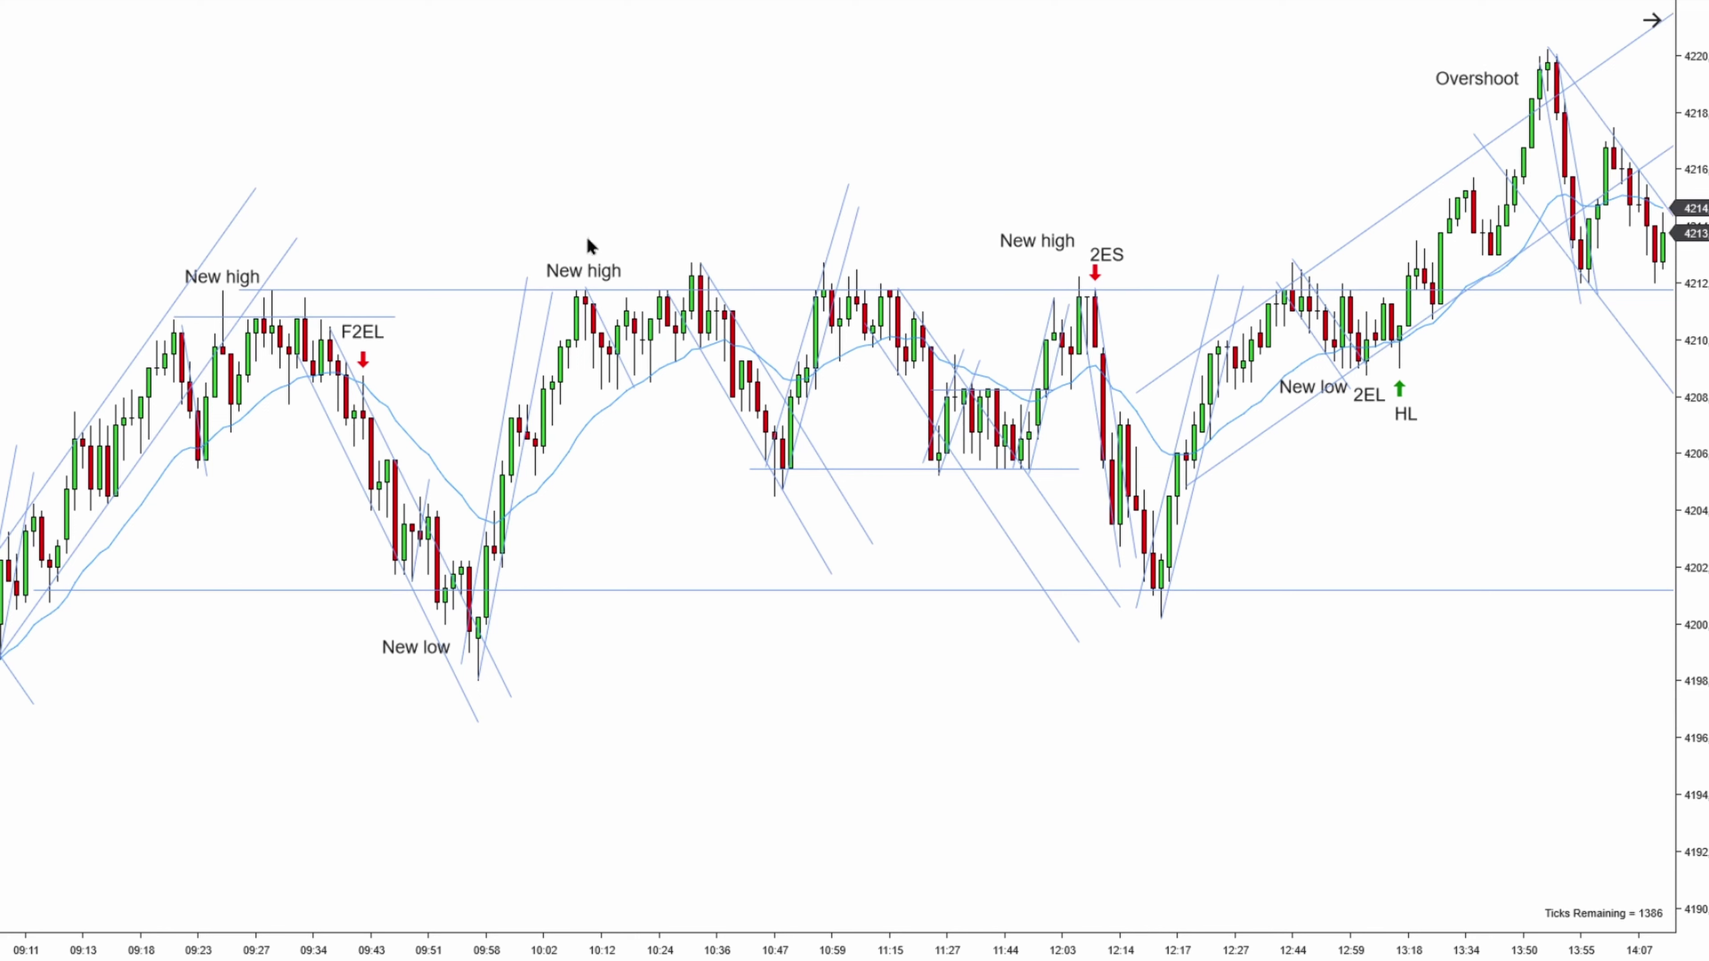
Nudge the New high label near 12:03 slightly lower, then pan the chart out to the 14:53 bars
drag(1062, 260, 1063, 282)
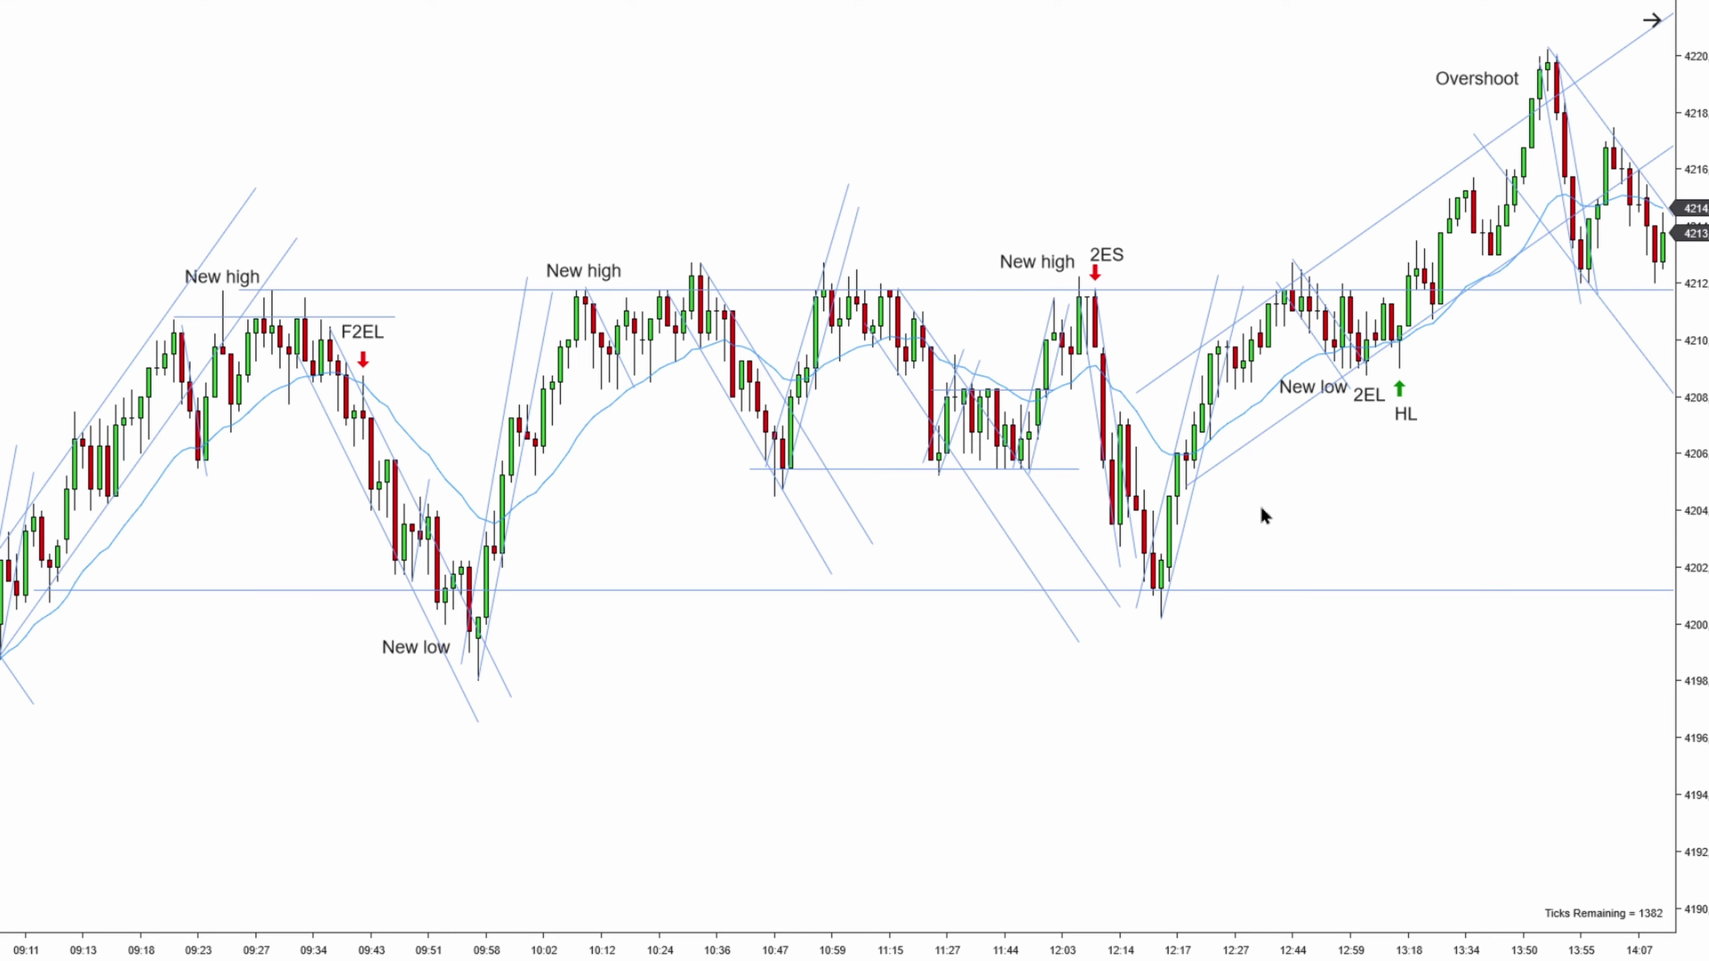
drag(1263, 512, 888, 533)
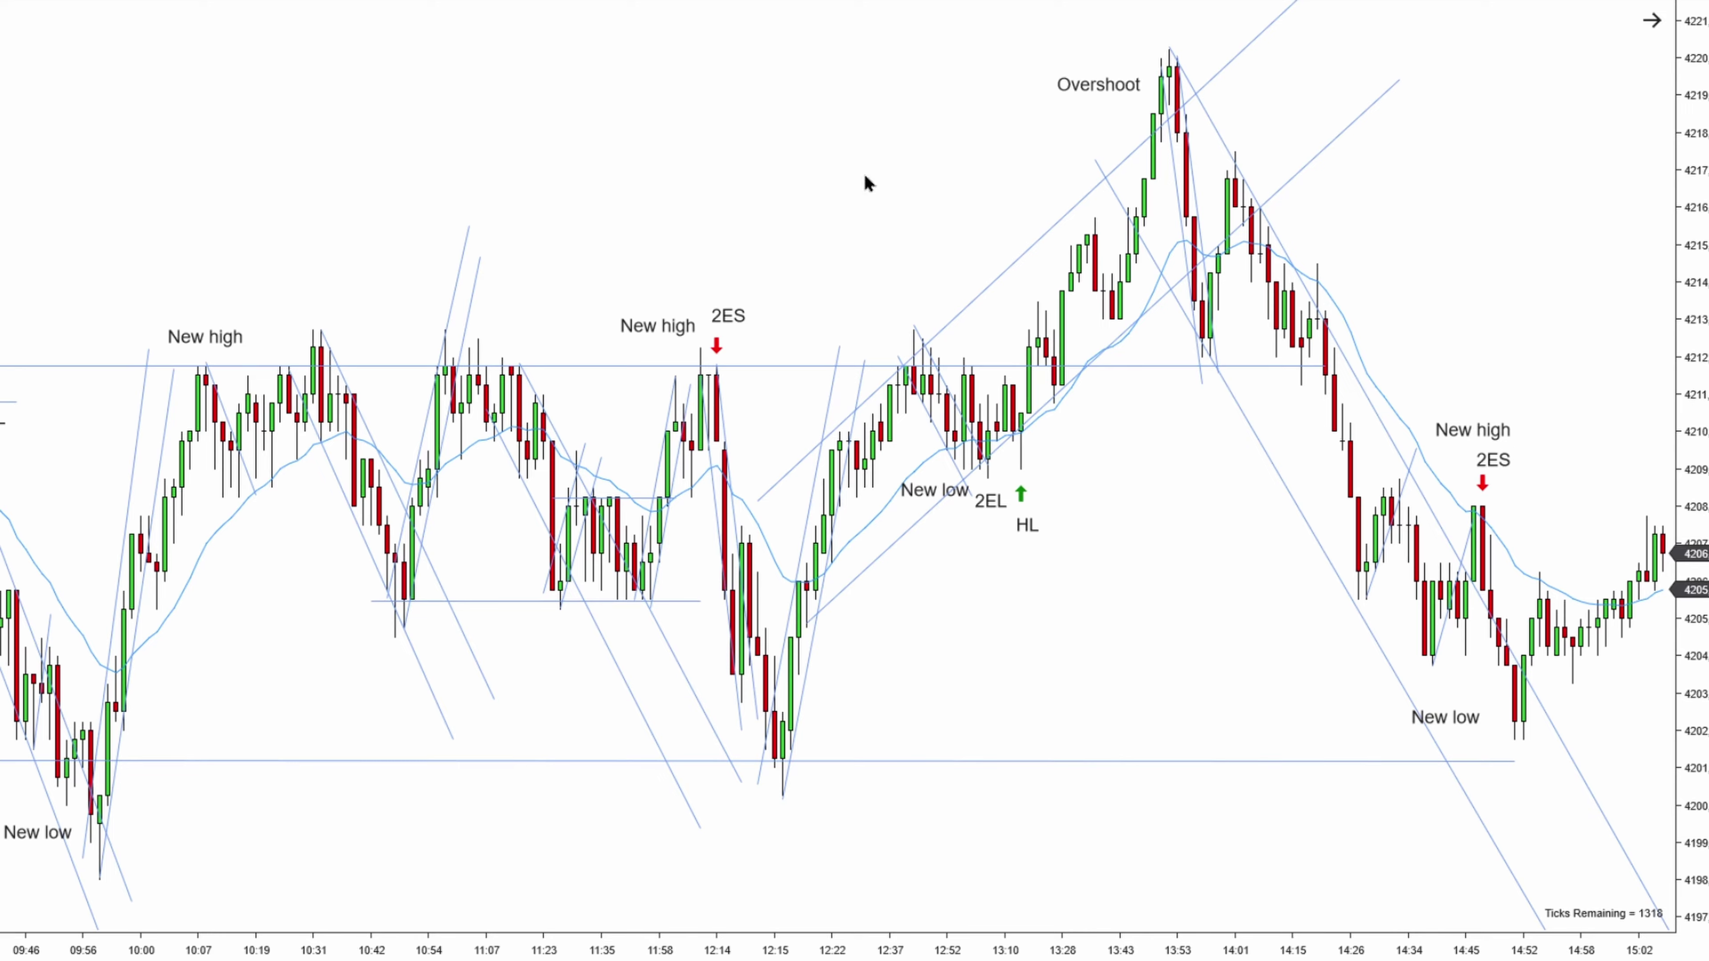
drag(871, 183, 945, 176)
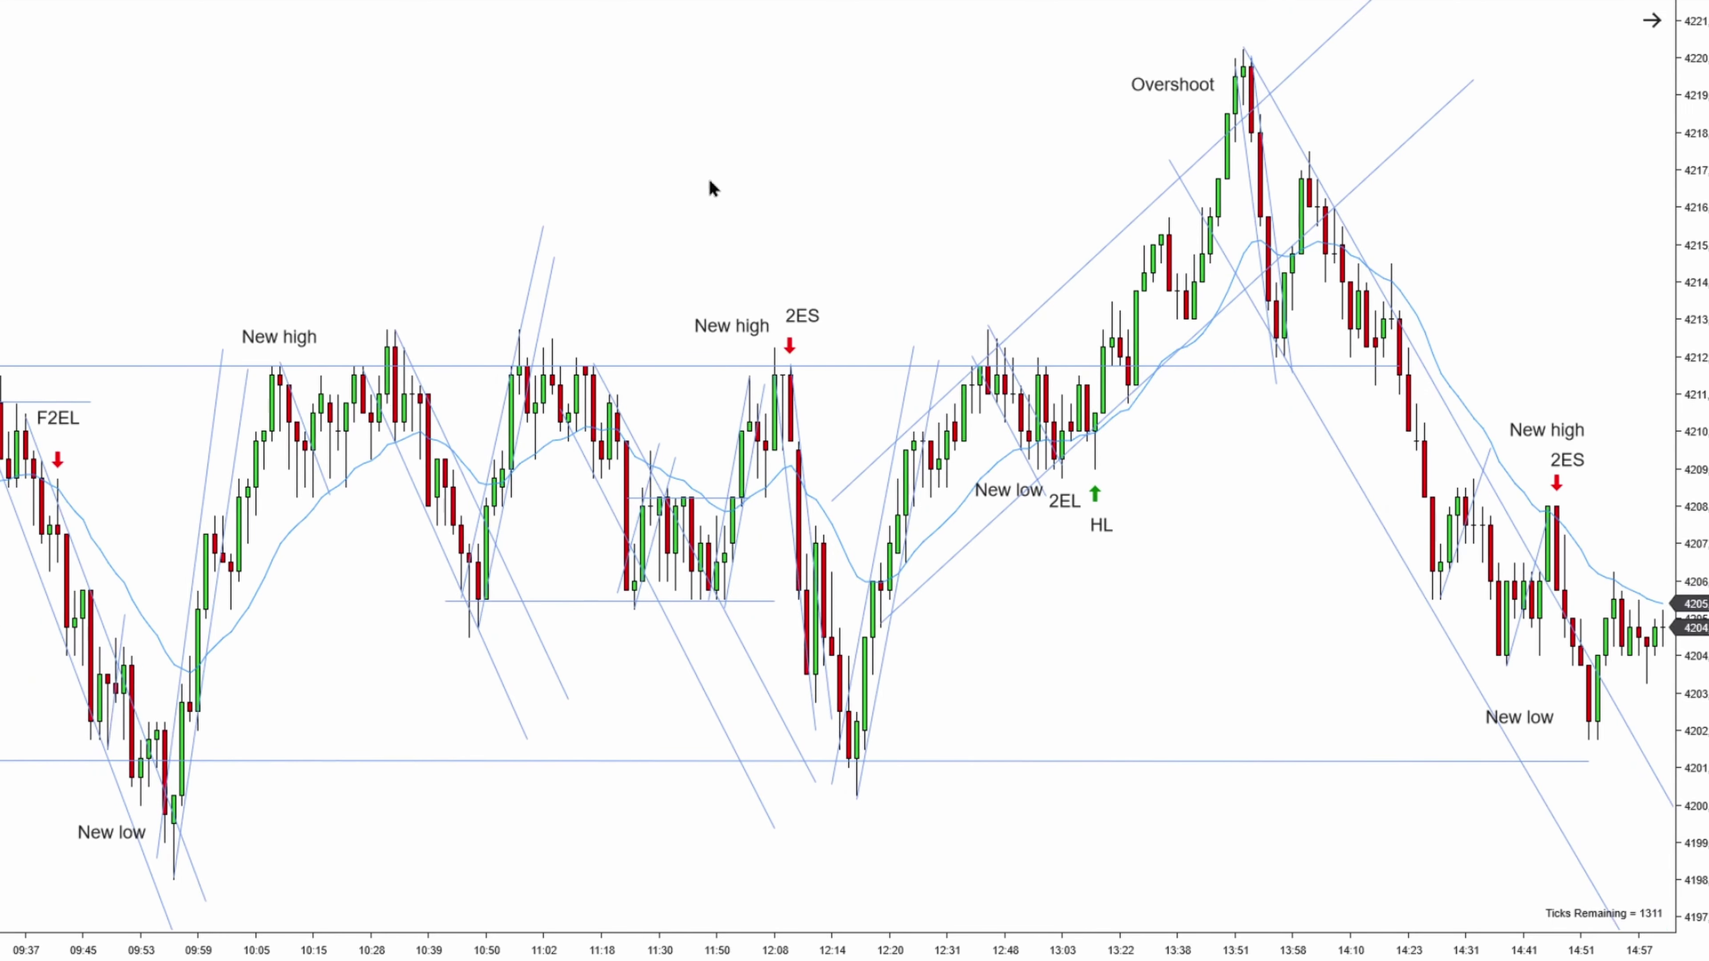
drag(709, 179, 1022, 133)
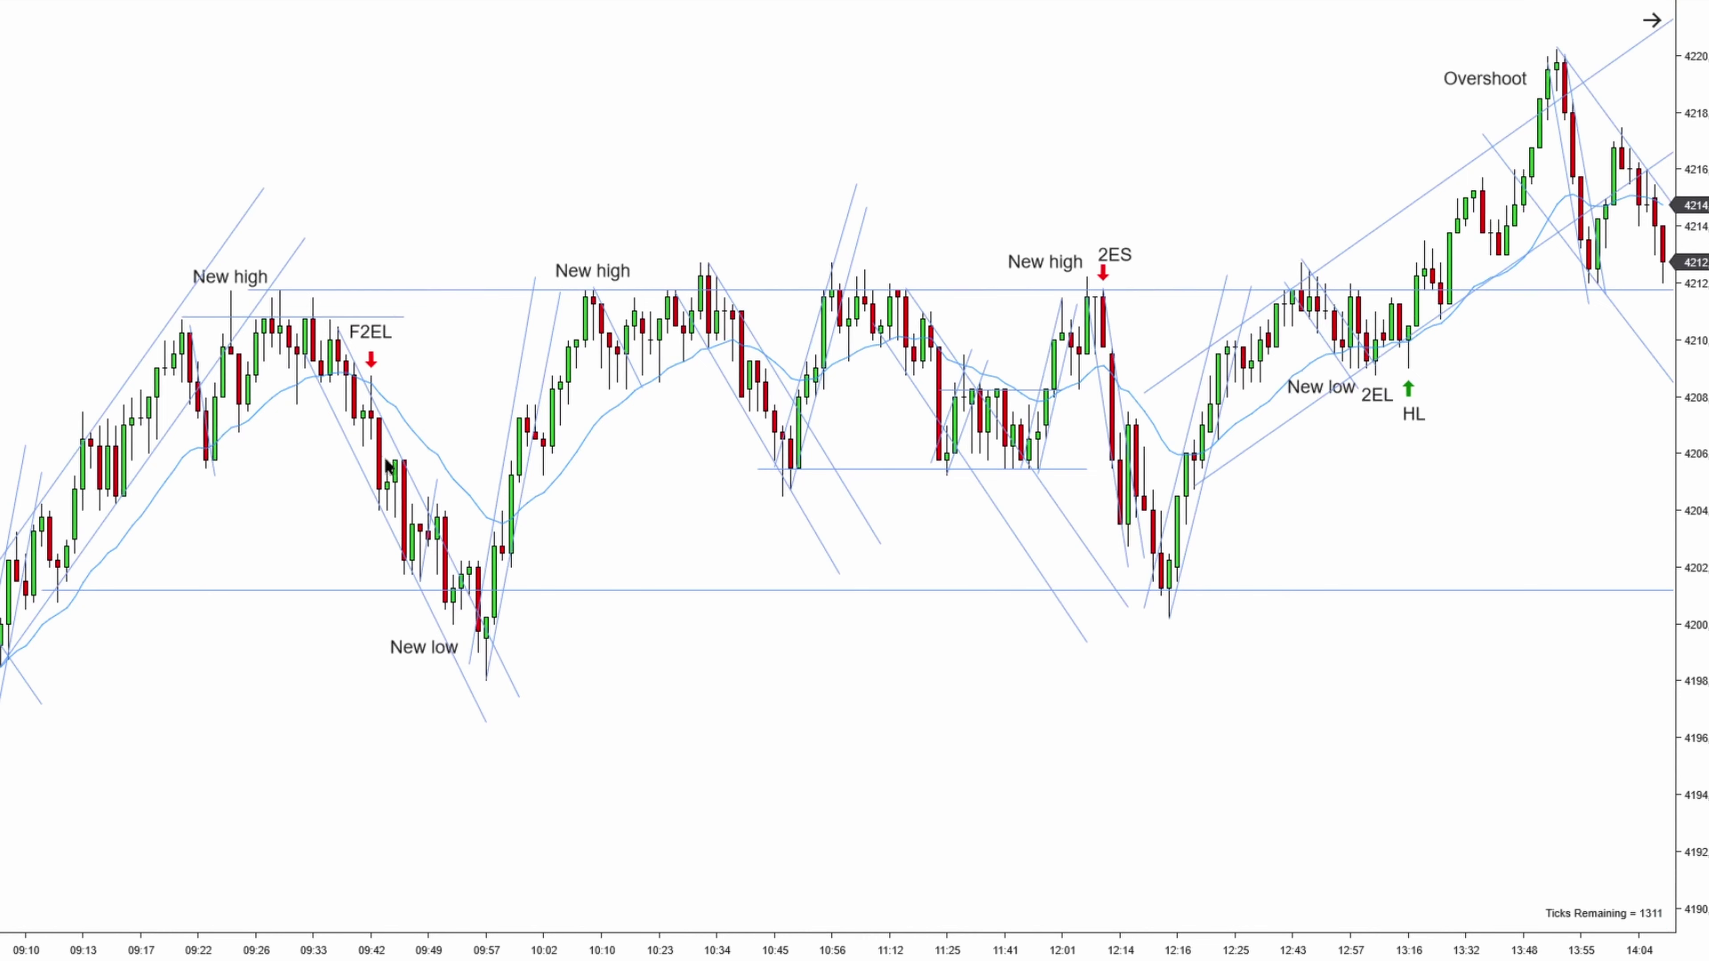
drag(1411, 482, 1214, 449)
drag(1111, 142, 1184, 141)
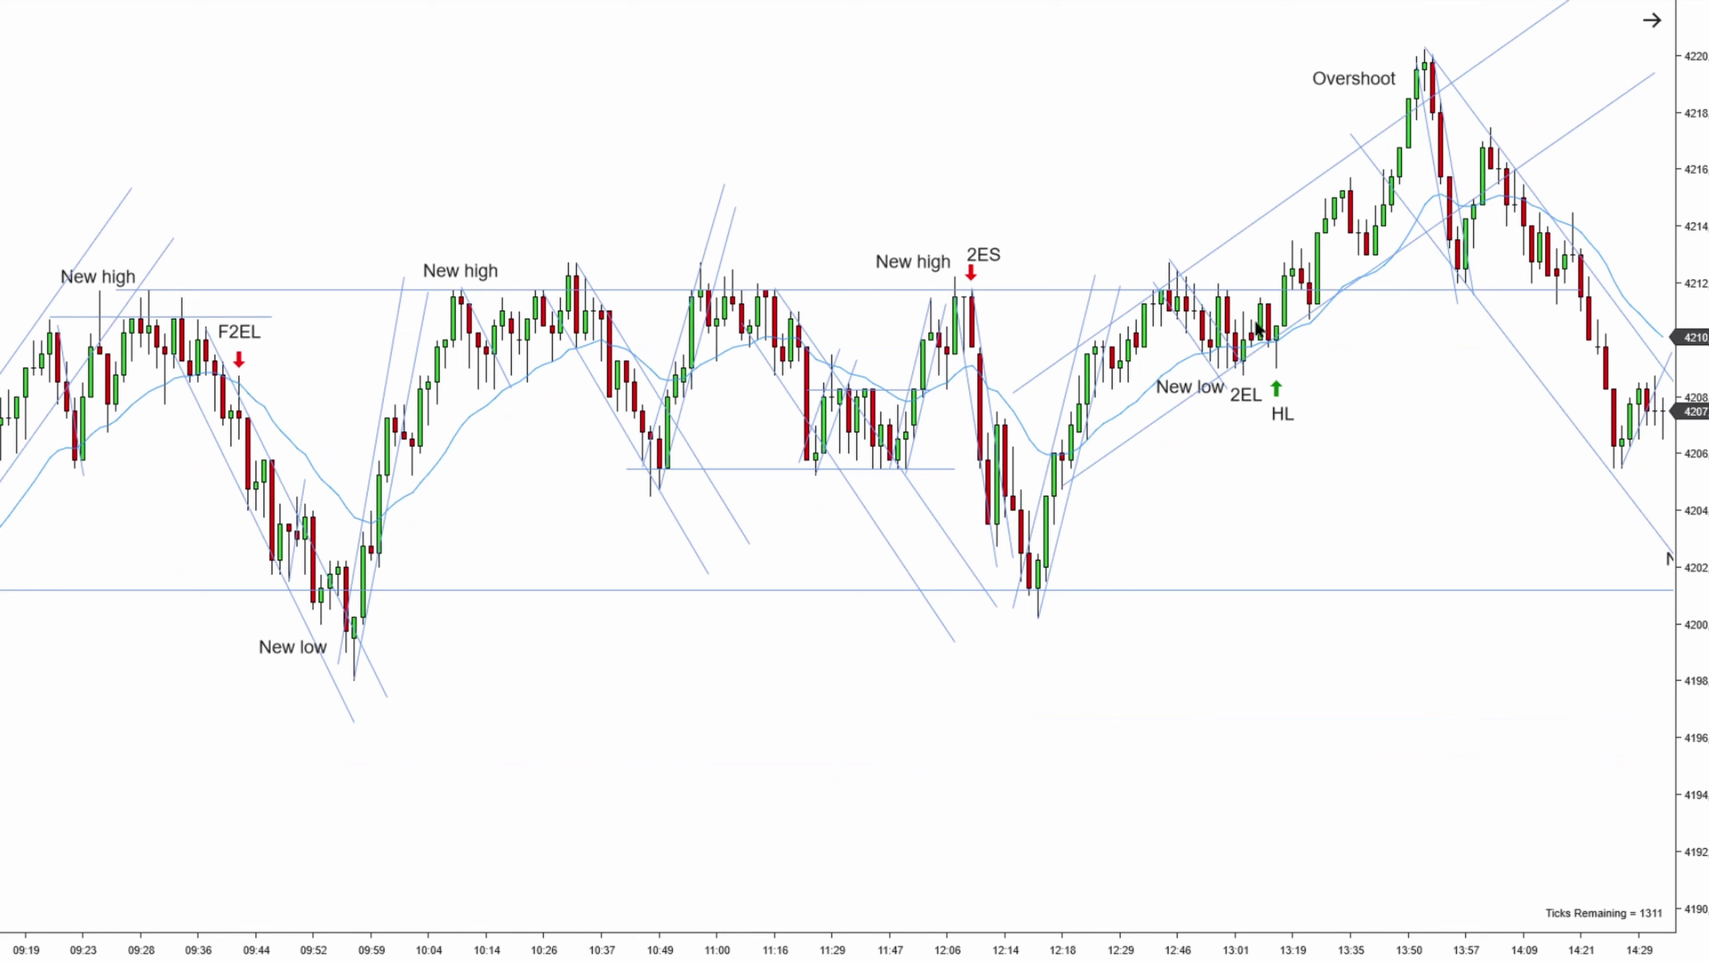
drag(1400, 362, 1245, 373)
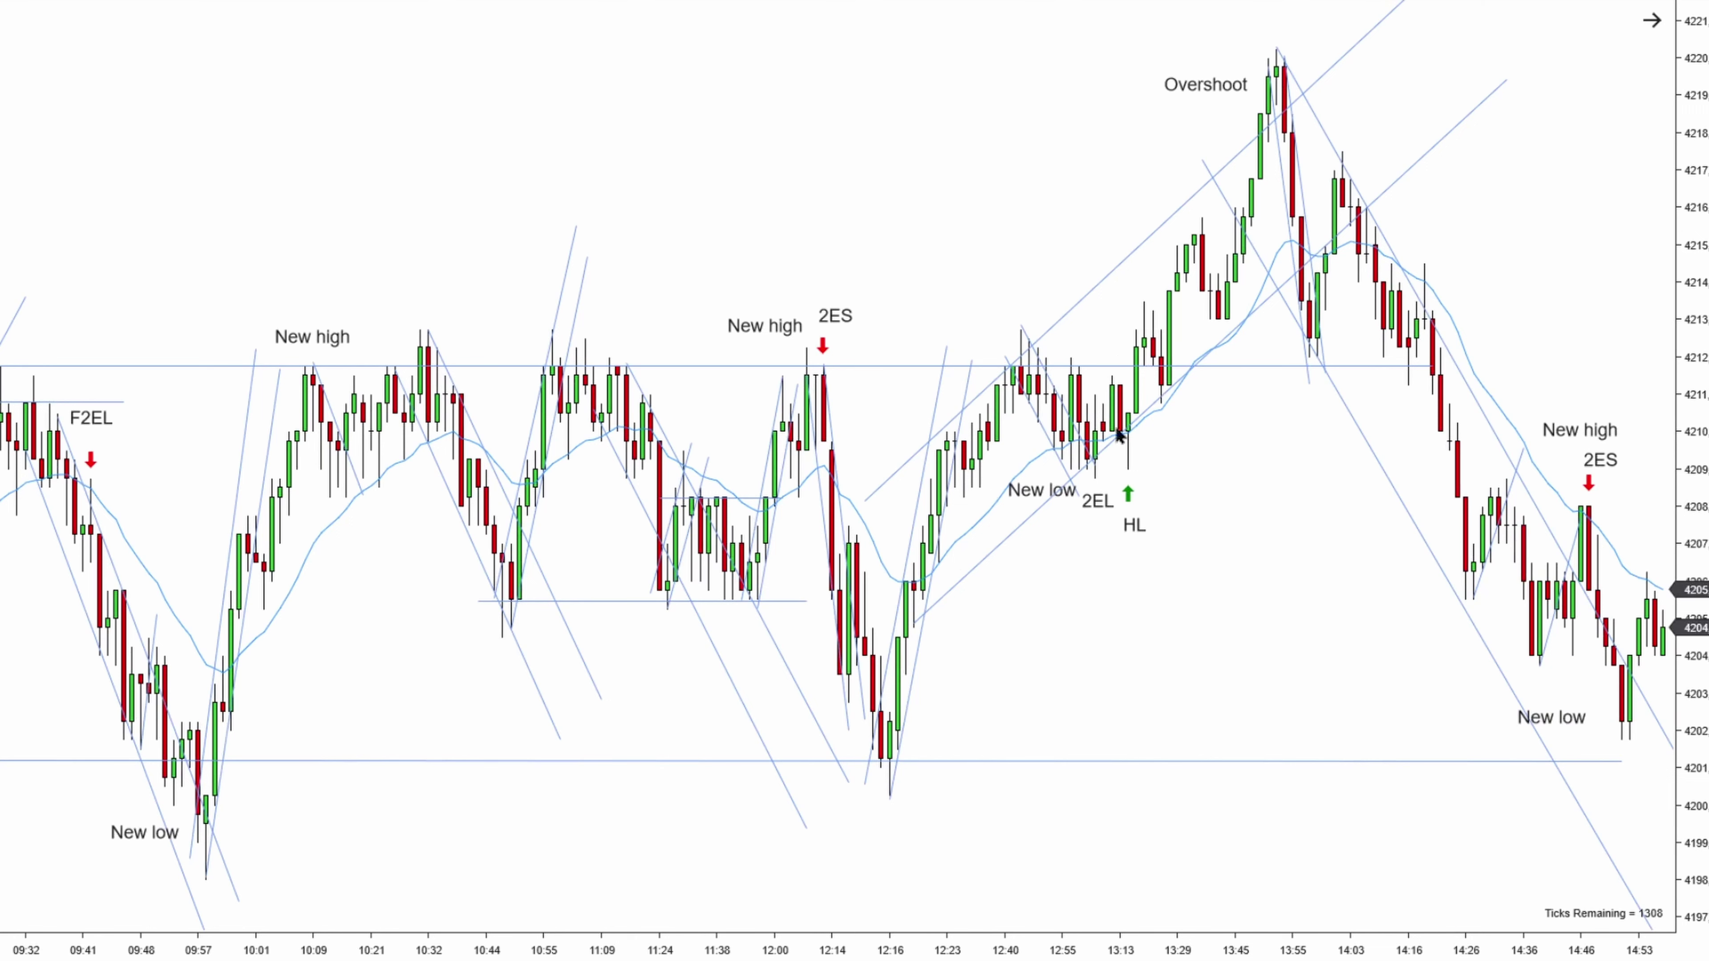
Draw a horizontal arrow line above the falling afternoon bars, delete it, and show the latest replayed bars
scroll(1413, 112, down, 3)
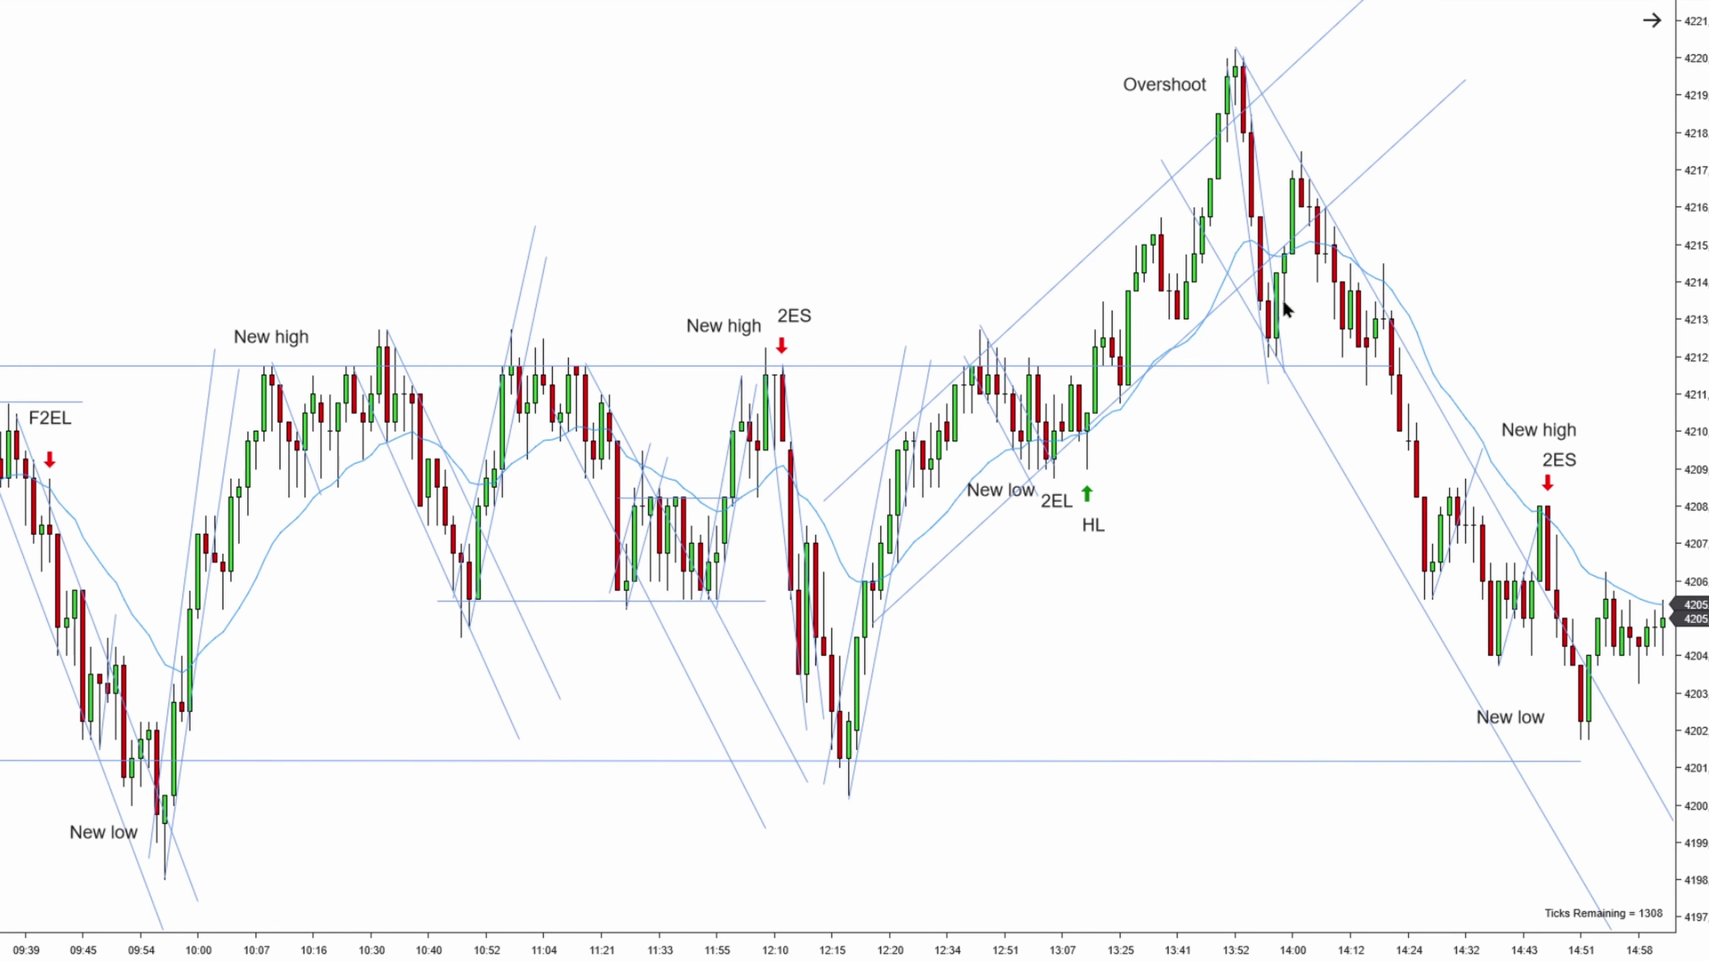
scroll(1278, 259, down, 5)
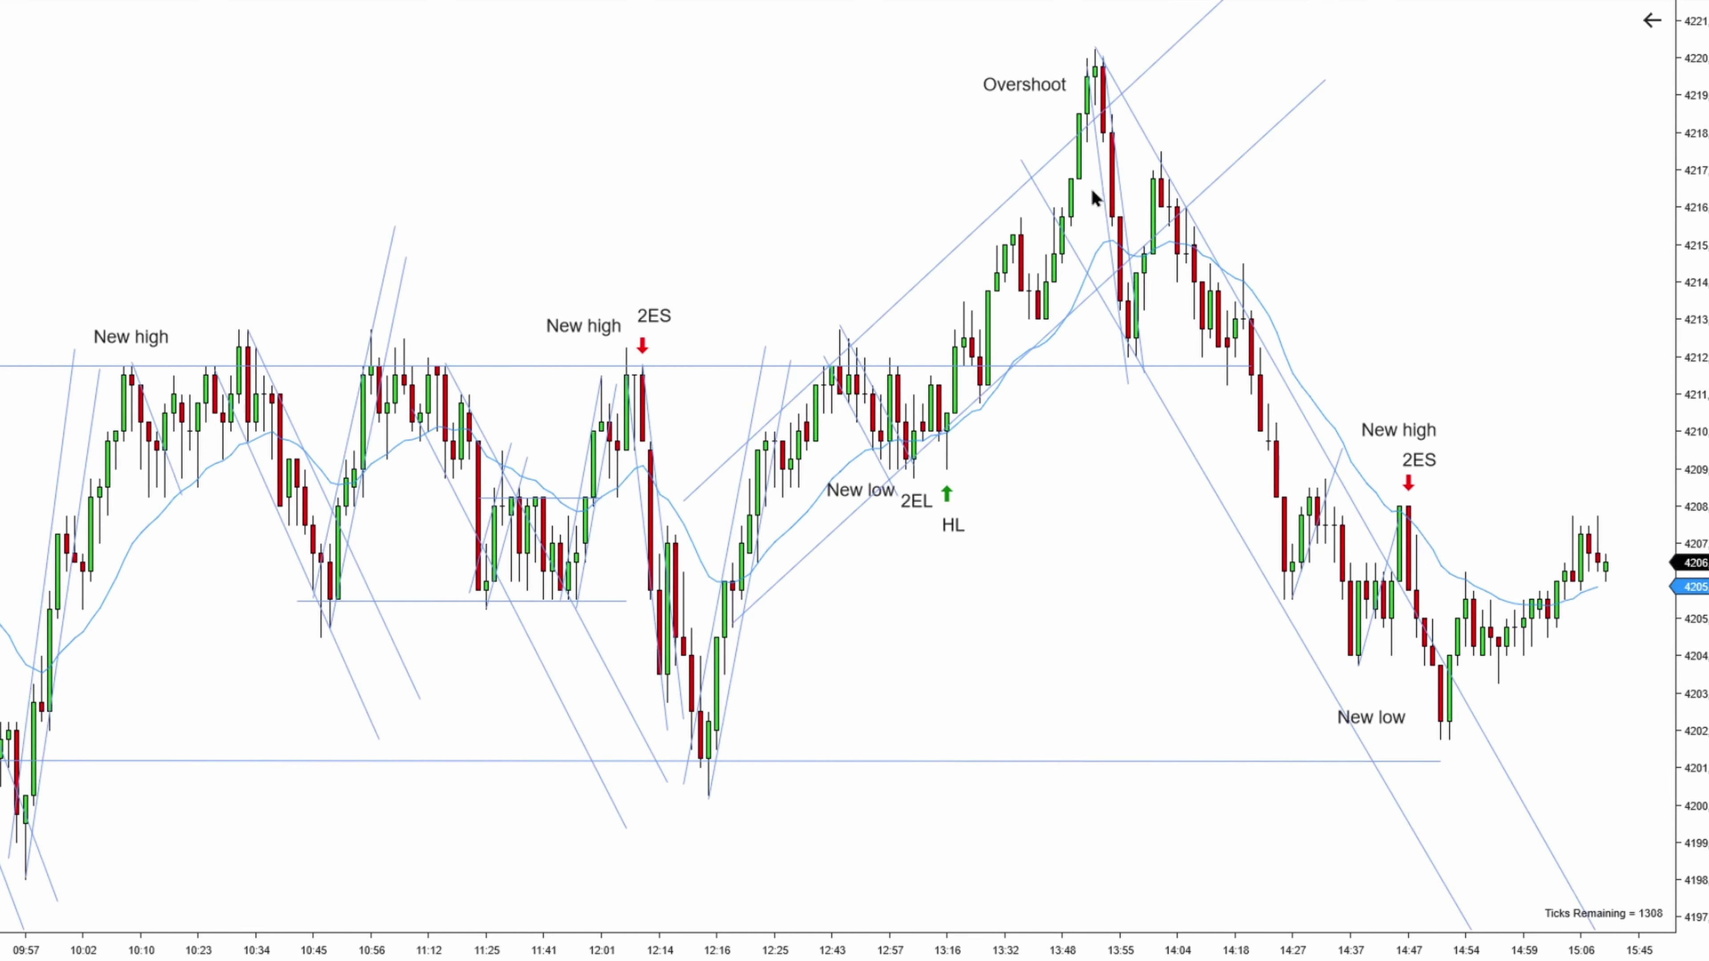
scroll(1369, 295, down, 2)
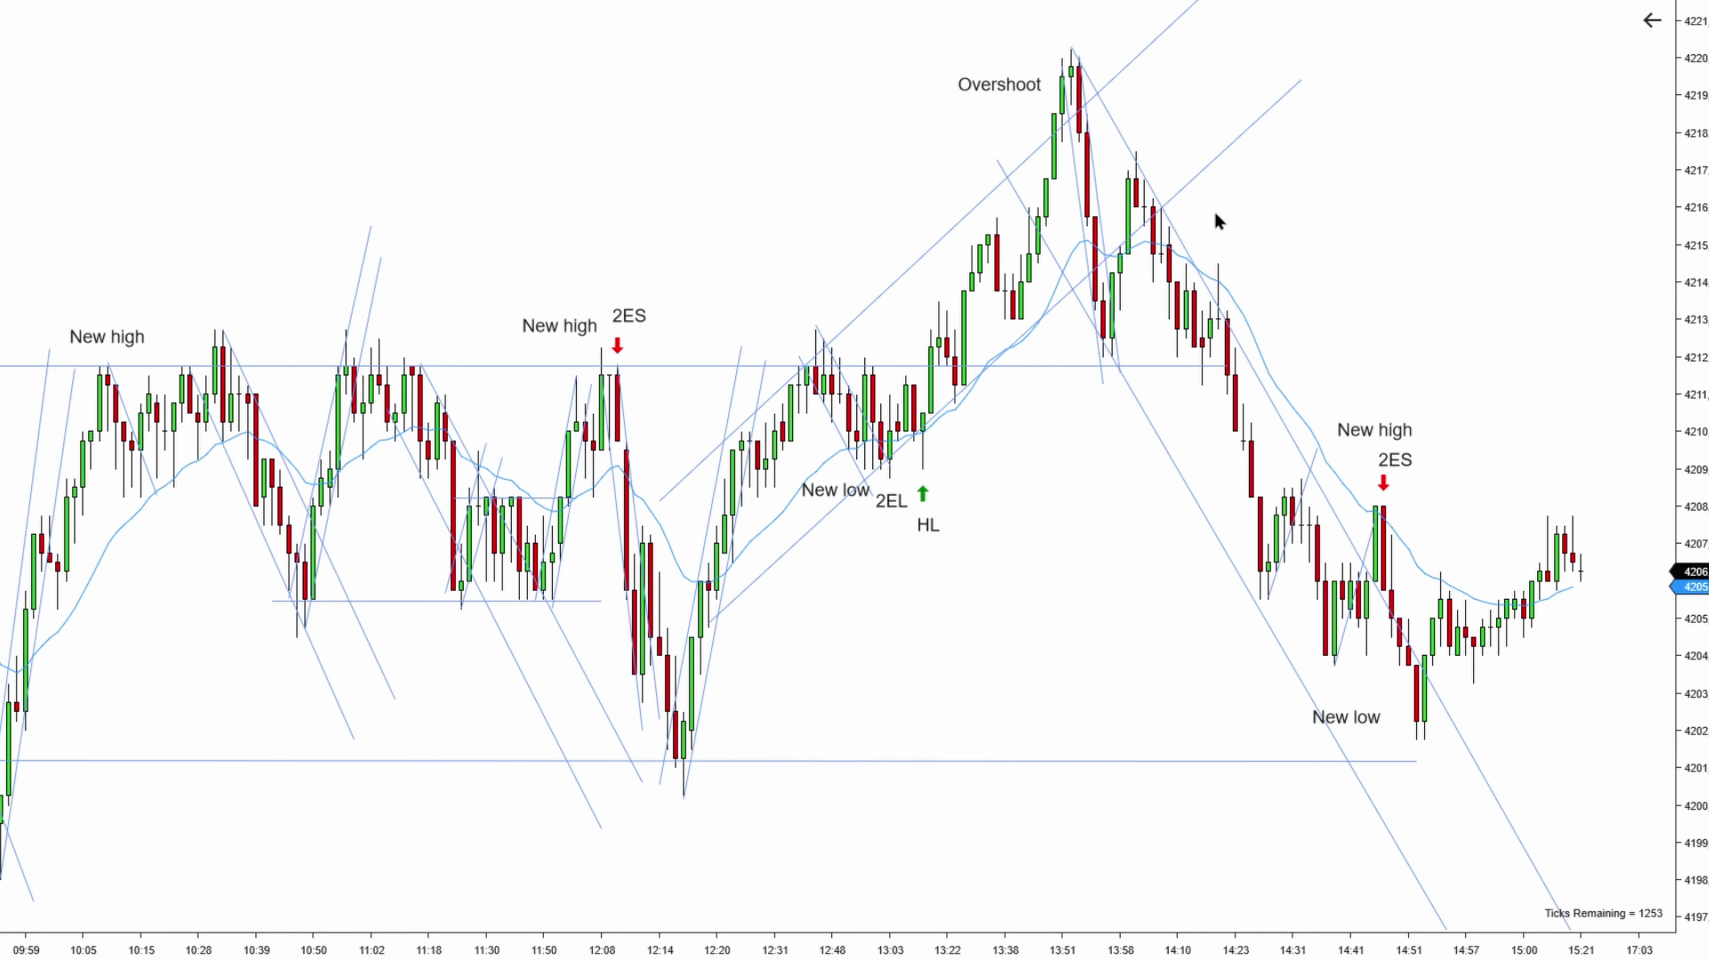
drag(1103, 114, 1257, 118)
key(Delete)
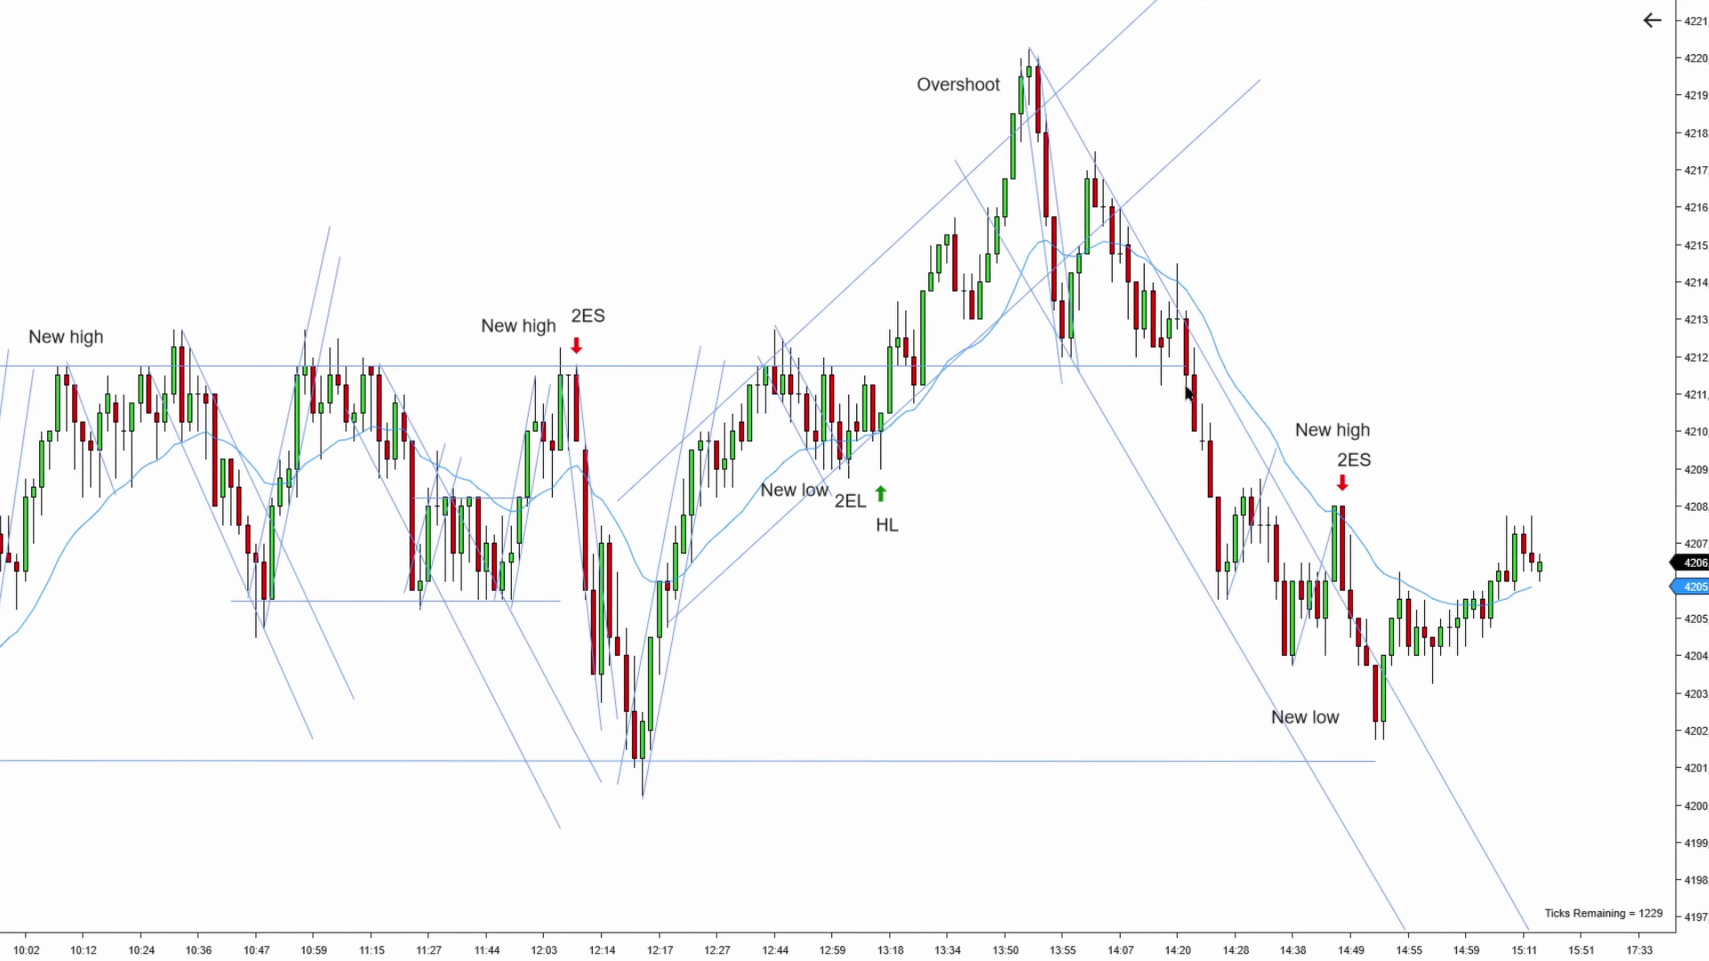
drag(1331, 370, 1243, 377)
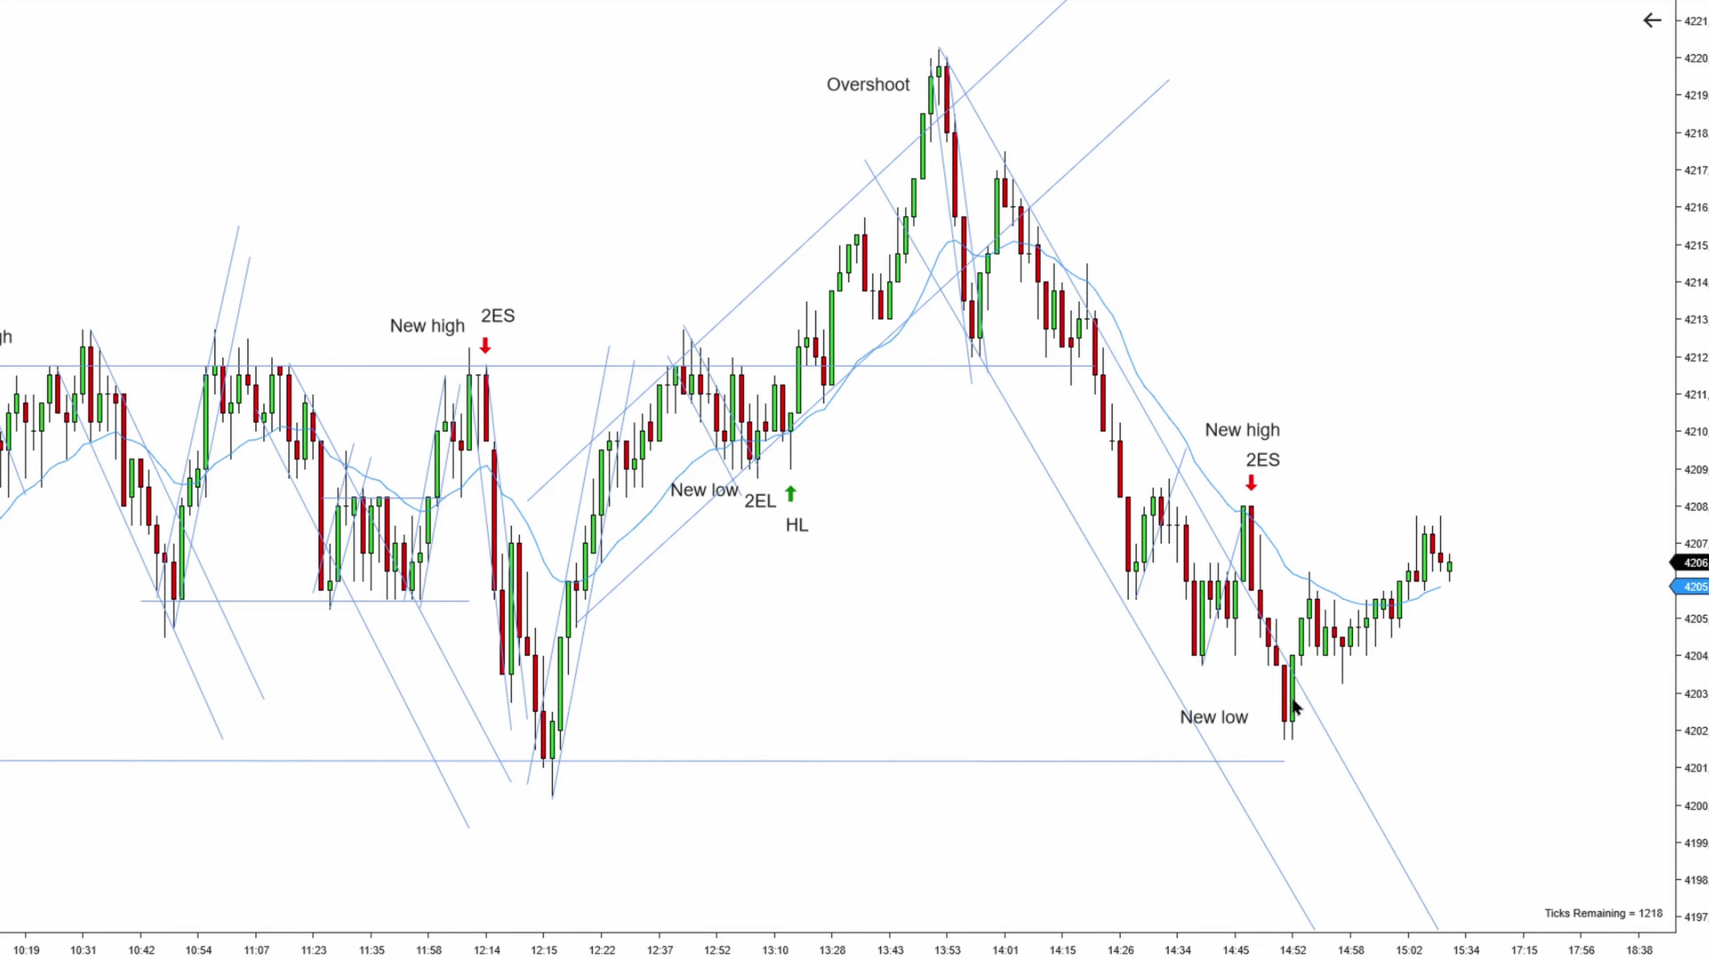
Pan back to the annotated 09:09–13:55 section with its swing labels
drag(892, 668, 1041, 668)
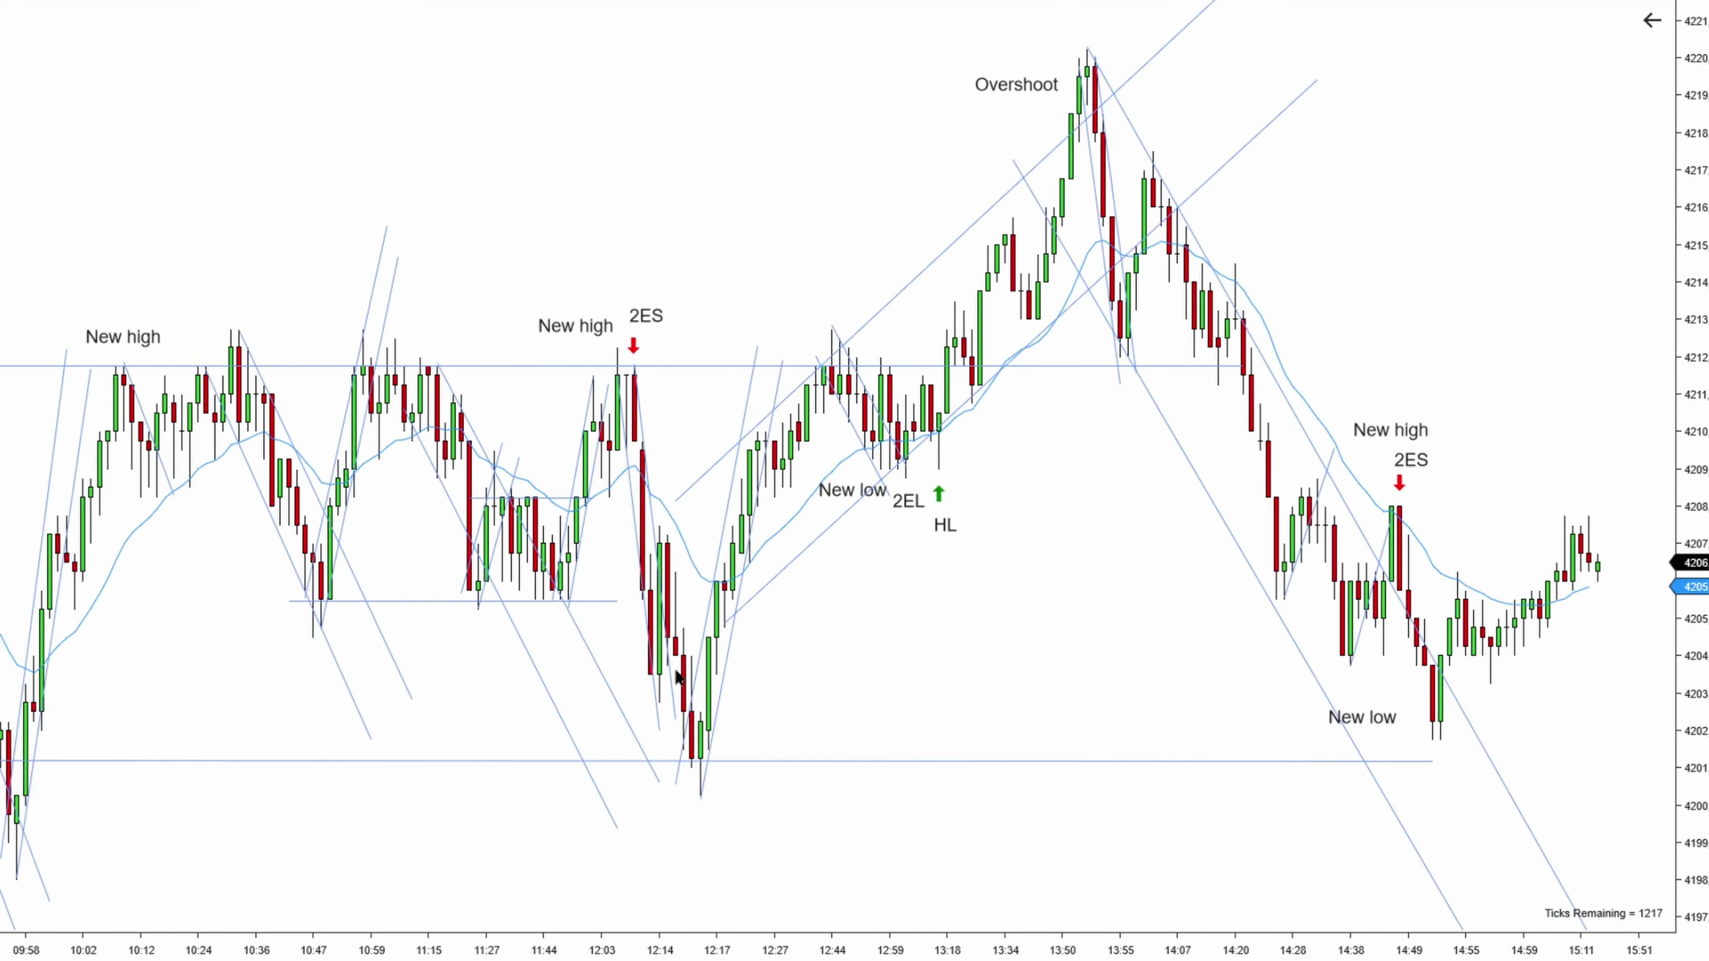
drag(676, 673, 838, 582)
drag(588, 656, 740, 640)
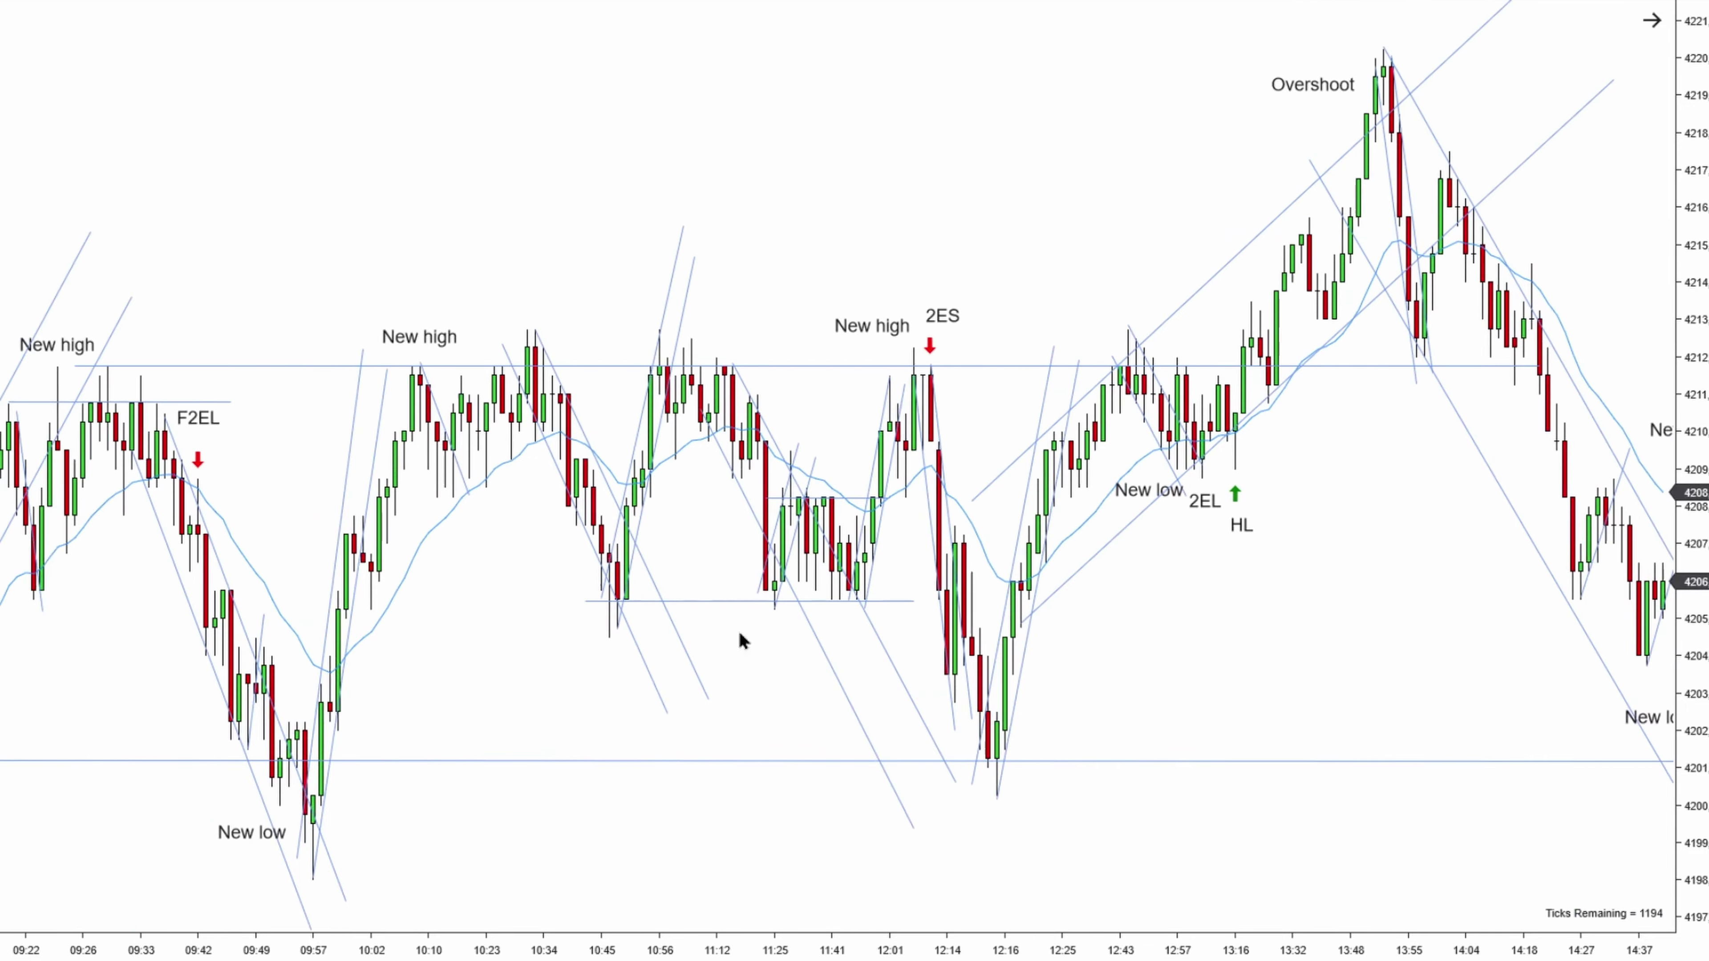
drag(515, 637, 740, 629)
drag(485, 539, 580, 549)
drag(1070, 531, 900, 531)
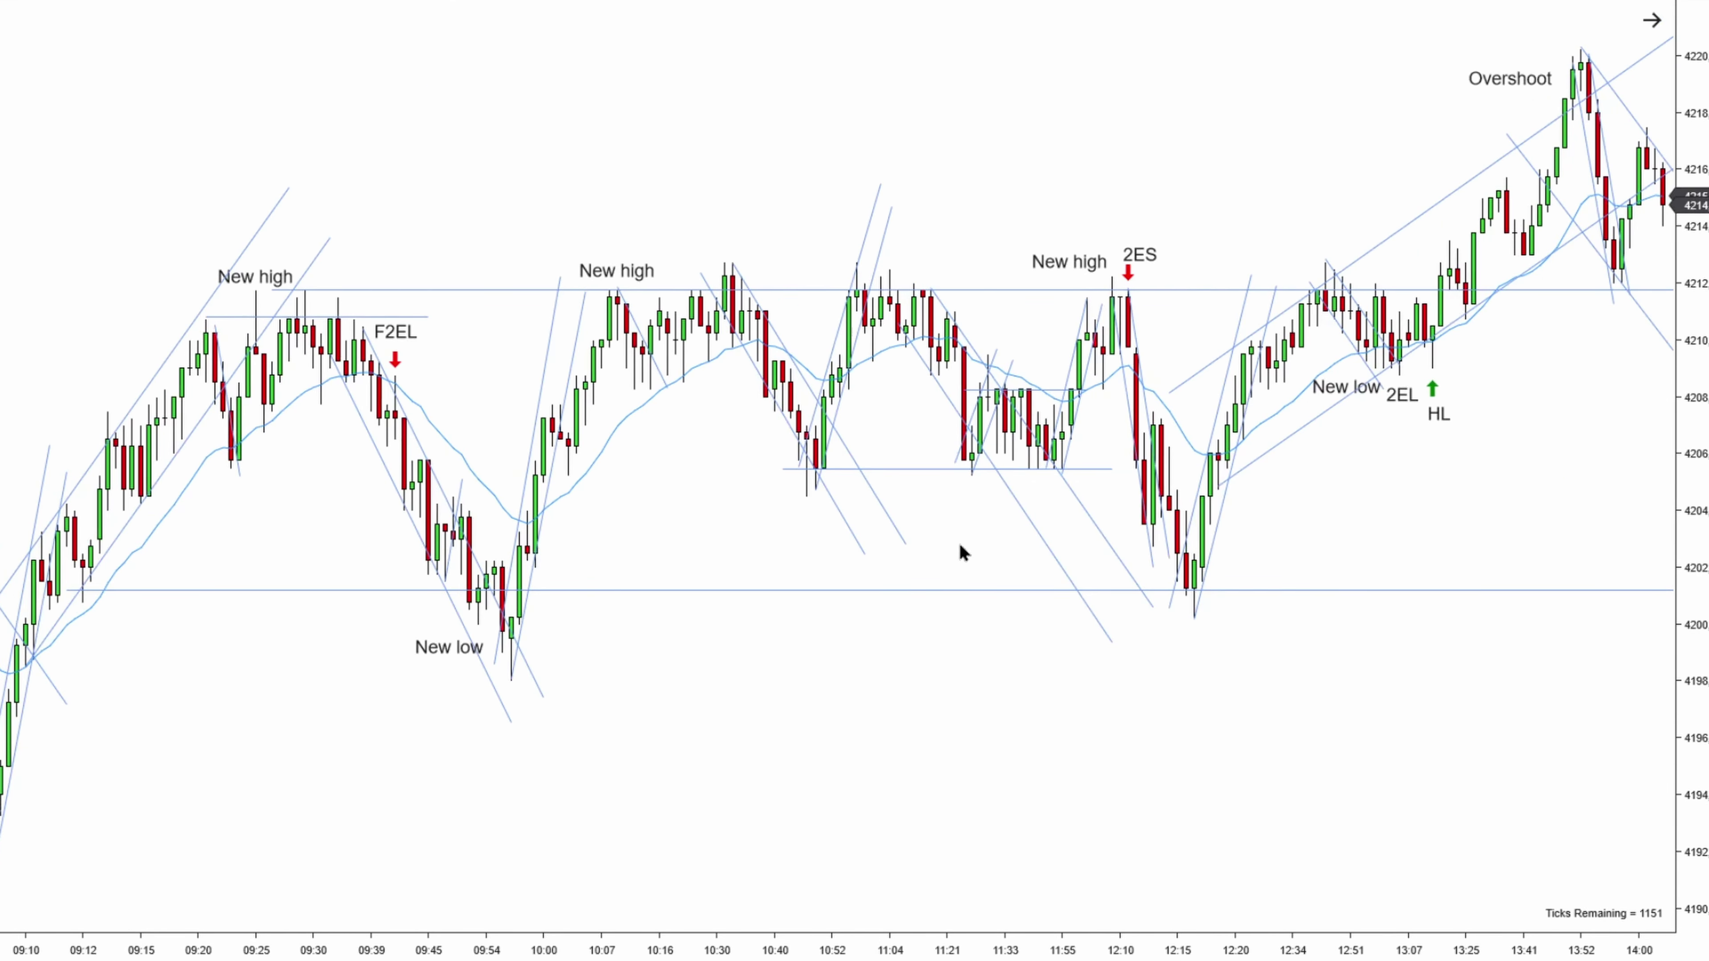